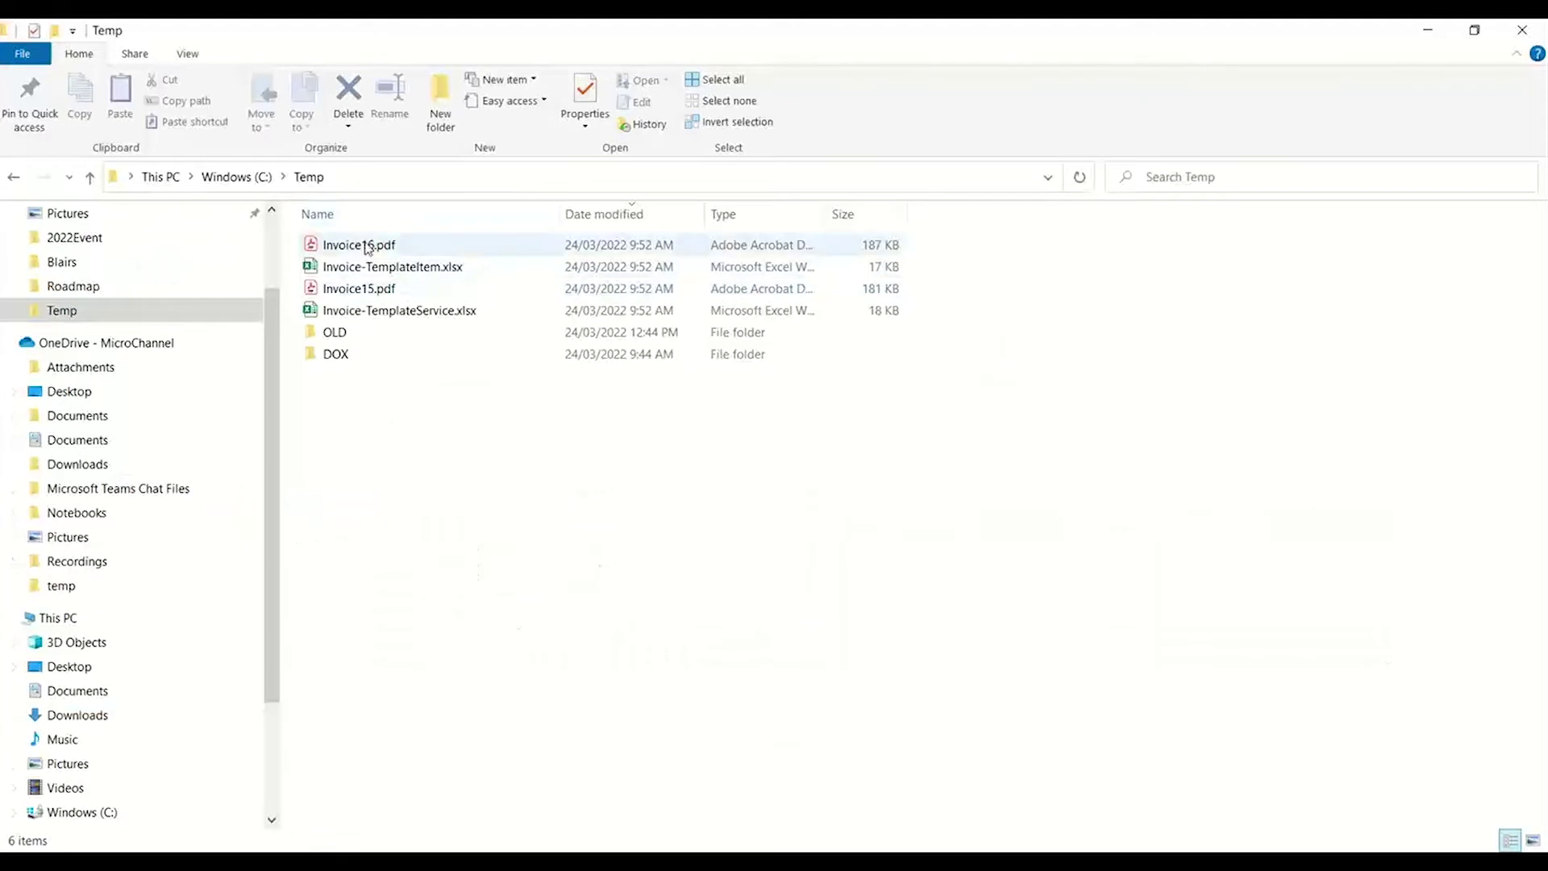
# Open Invoice15.pdf in Acrobat Reader and scroll through the service invoice
pyautogui.click(359, 292)
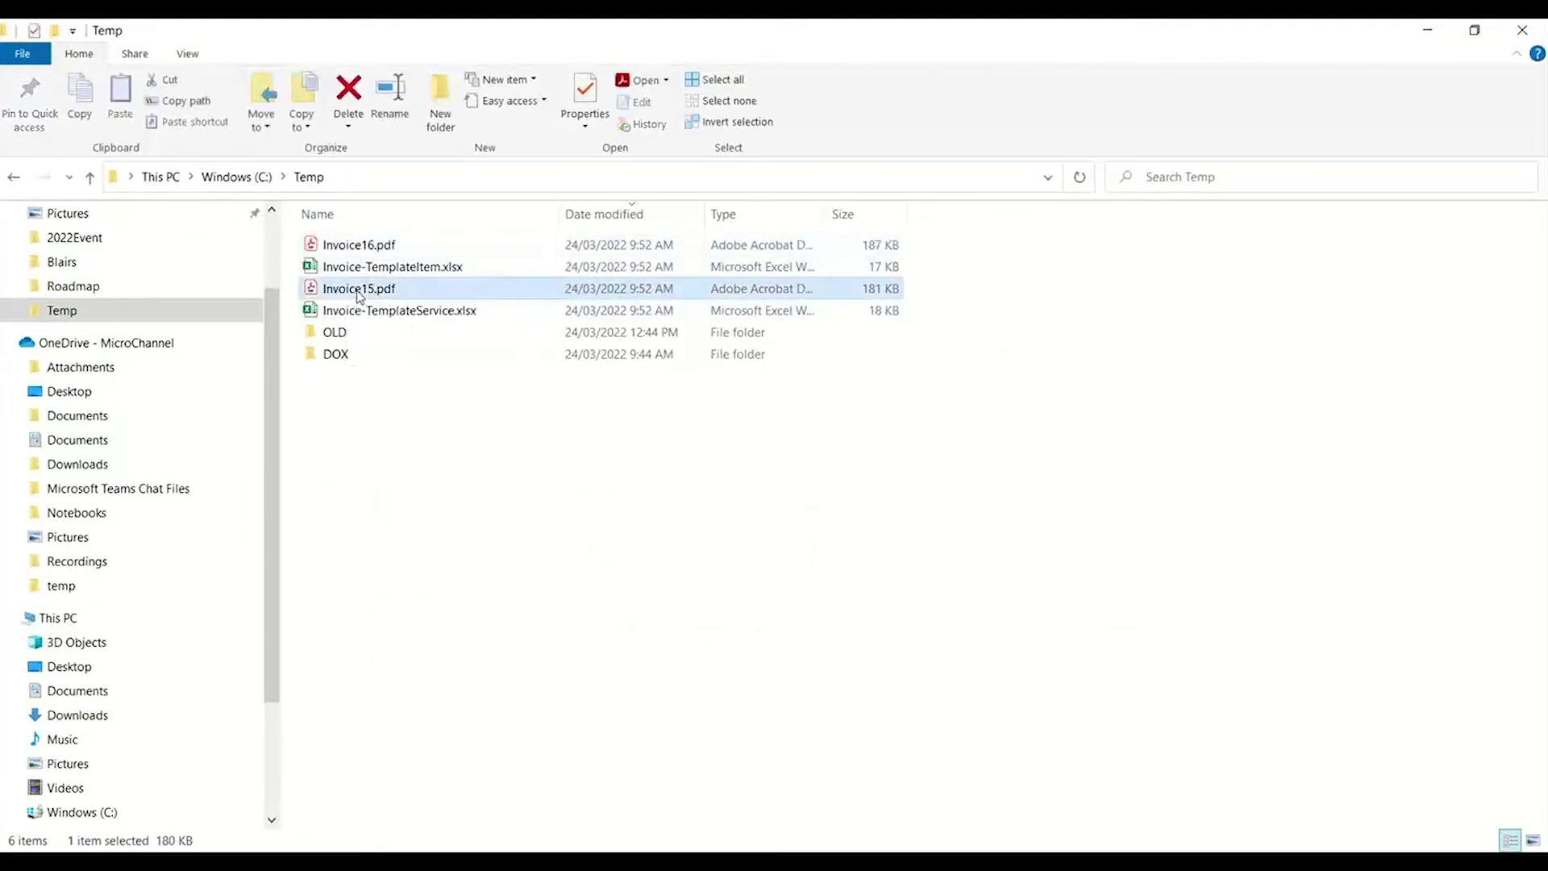
pyautogui.doubleClick(360, 291)
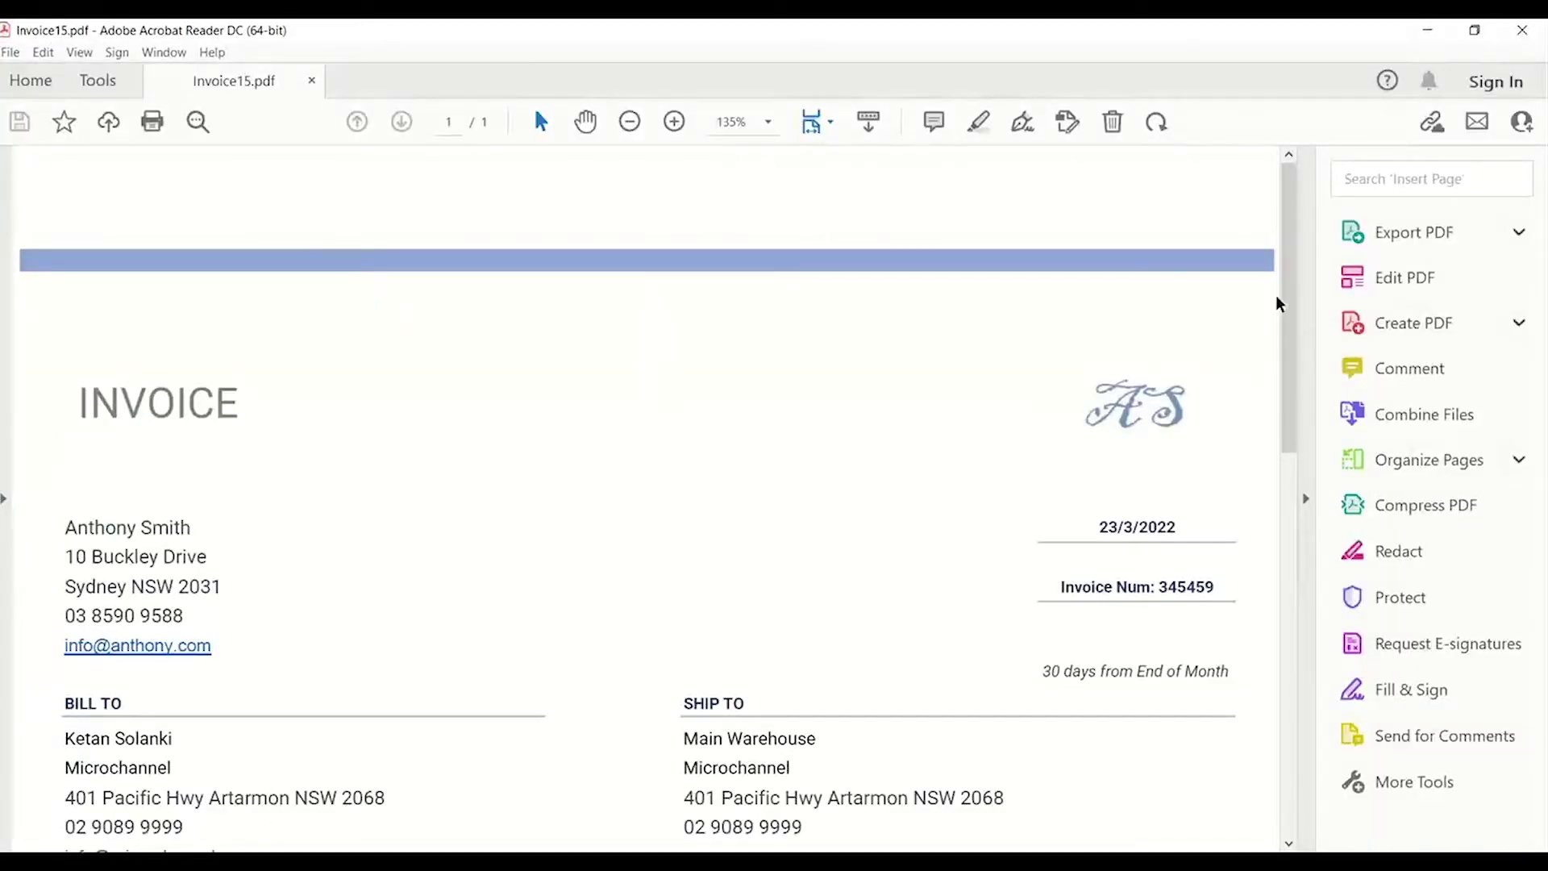
pyautogui.moveTo(1289, 300); pyautogui.dragTo(1293, 414)
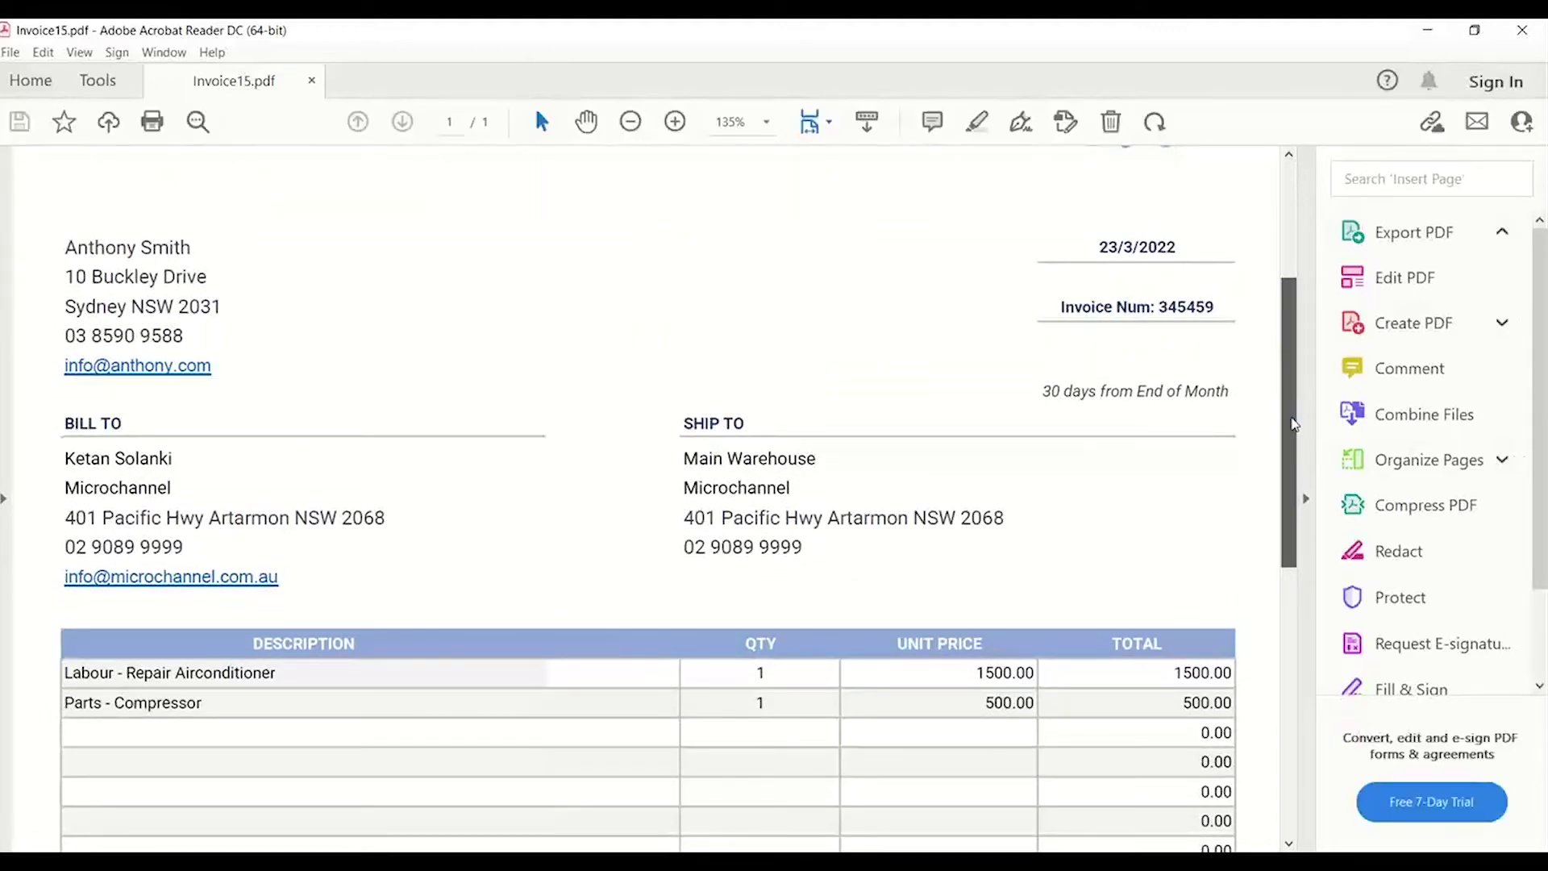
pyautogui.moveTo(1293, 413); pyautogui.dragTo(1292, 609)
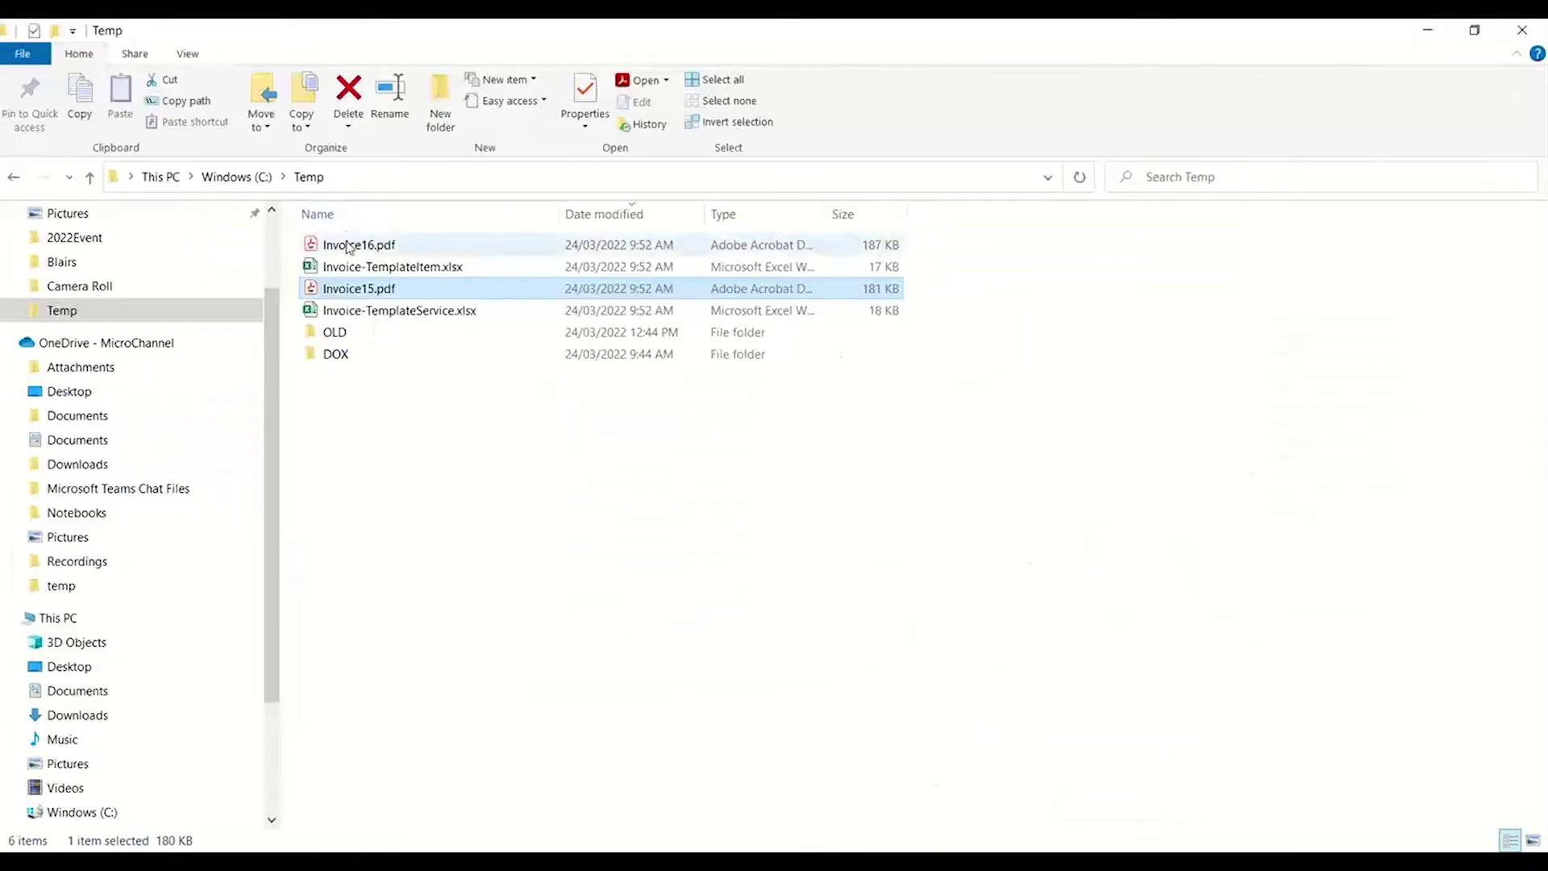
# Open and scroll through Invoice16.pdf, then close Acrobat with both invoice tabs
pyautogui.doubleClick(349, 245)
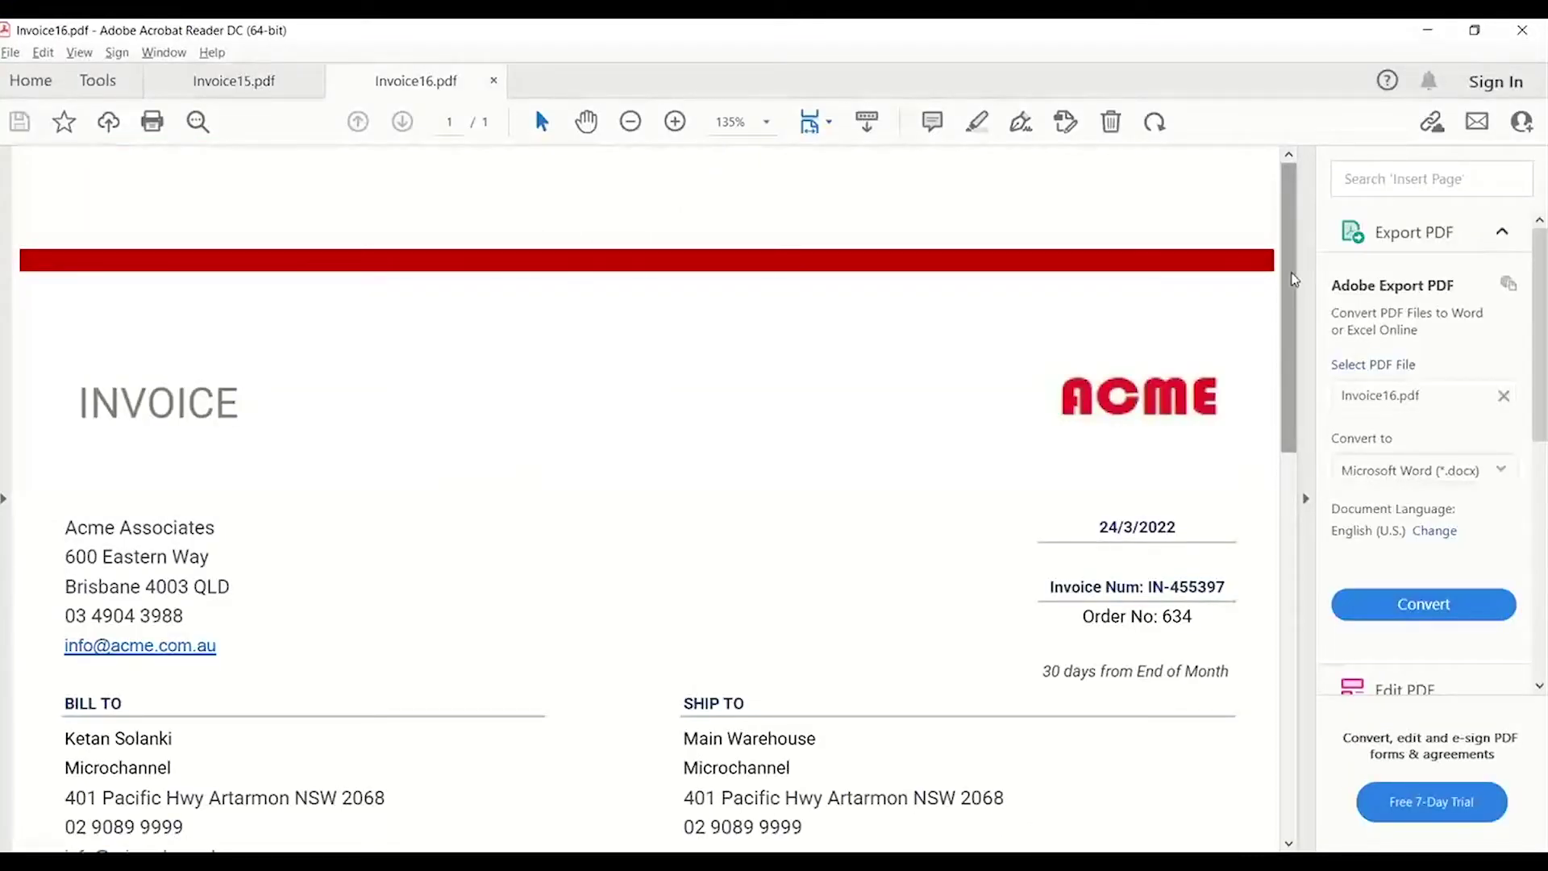
pyautogui.moveTo(1295, 280); pyautogui.dragTo(1297, 427)
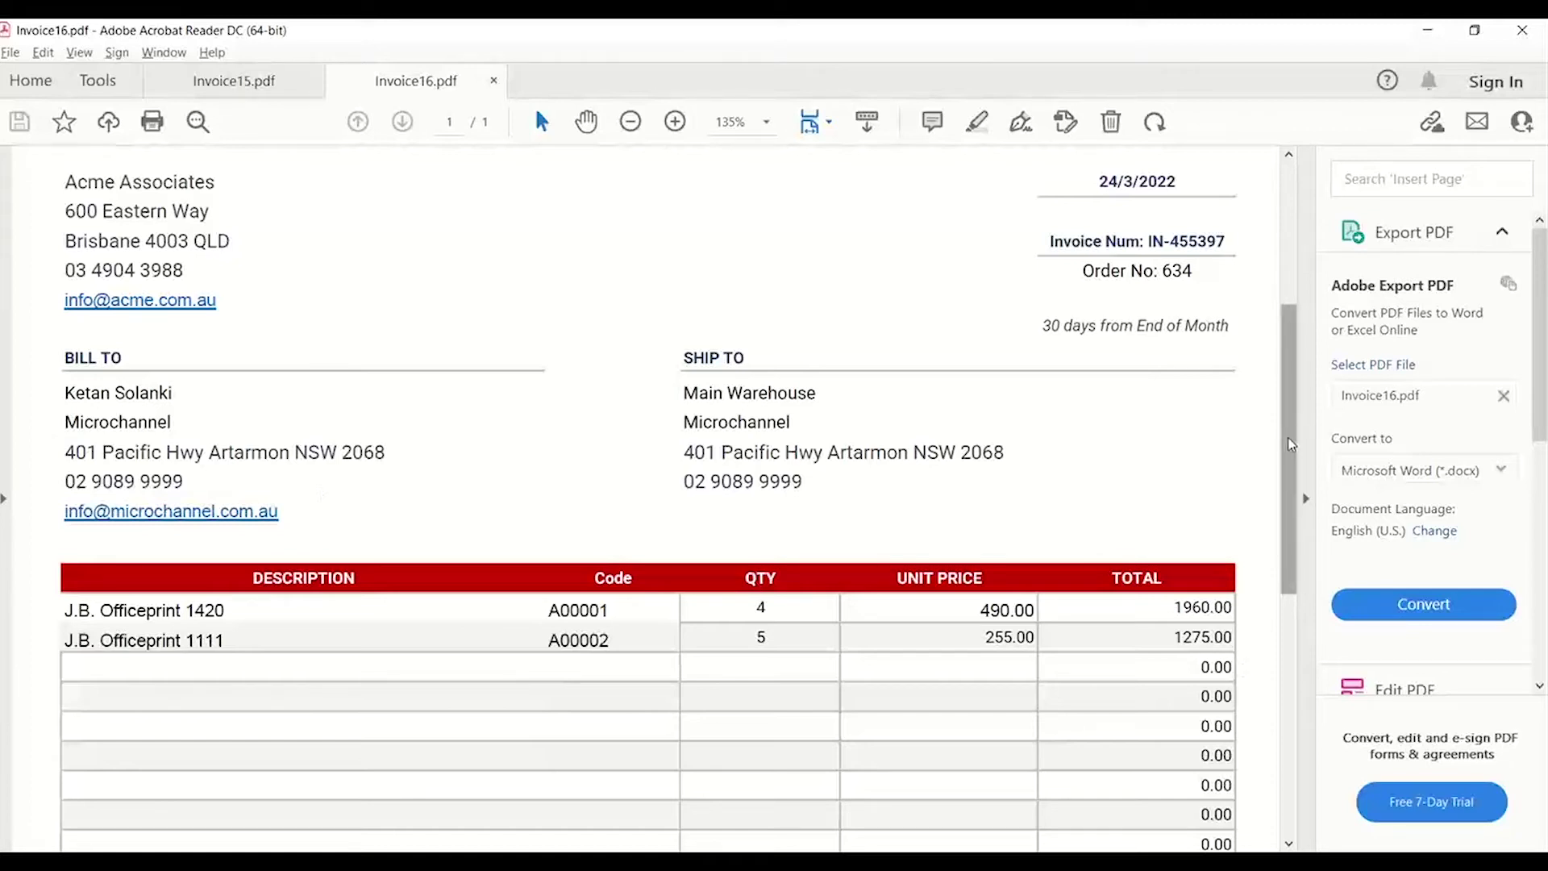
pyautogui.moveTo(1290, 444); pyautogui.dragTo(1270, 417)
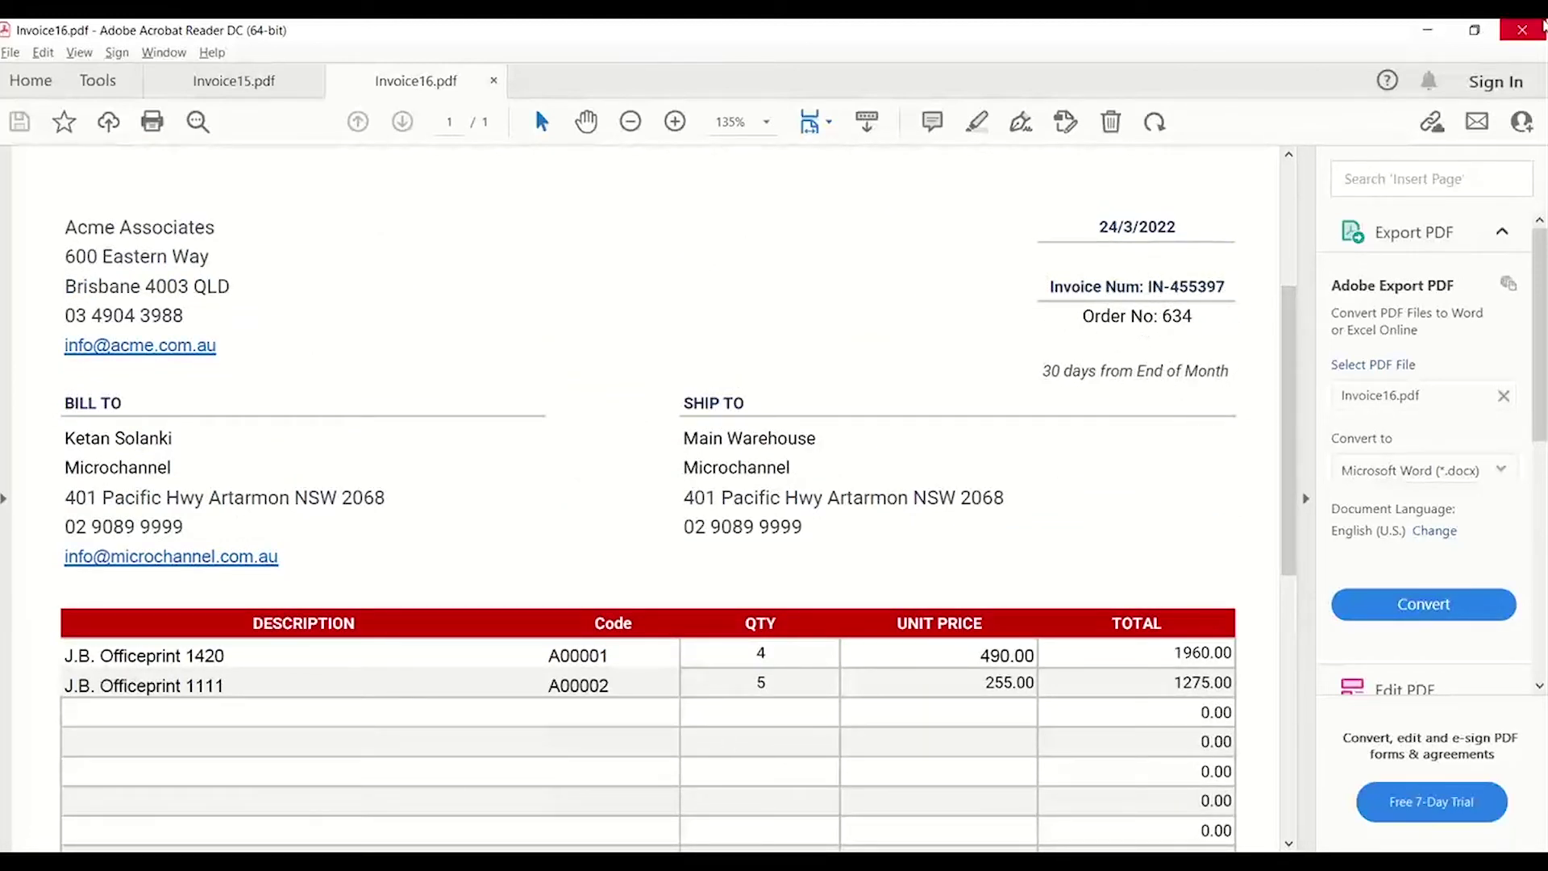
pyautogui.click(1527, 32)
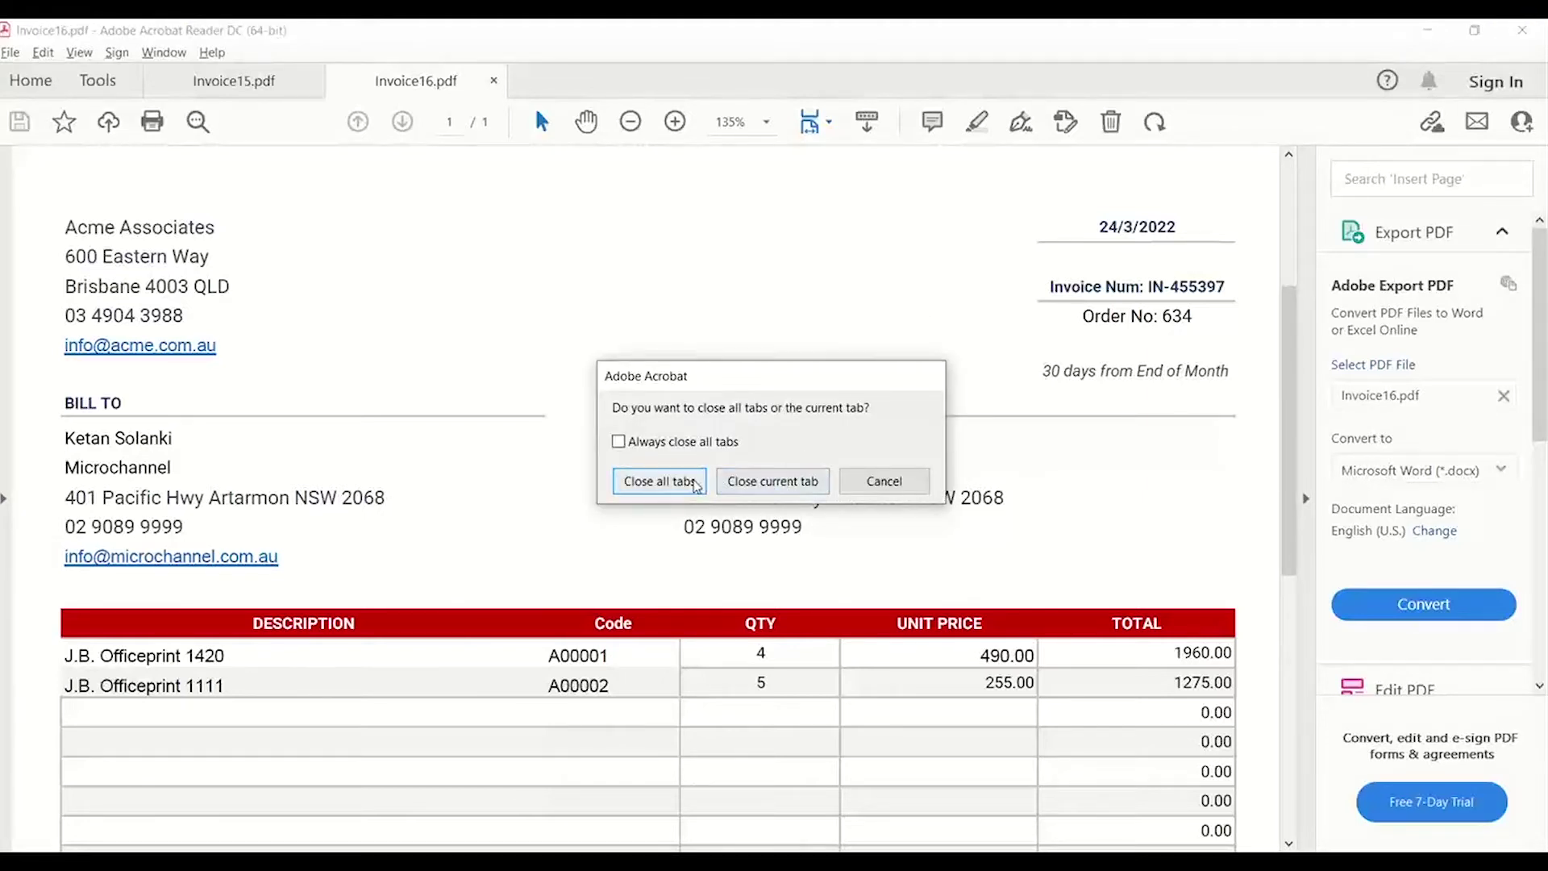
pyautogui.click(696, 481)
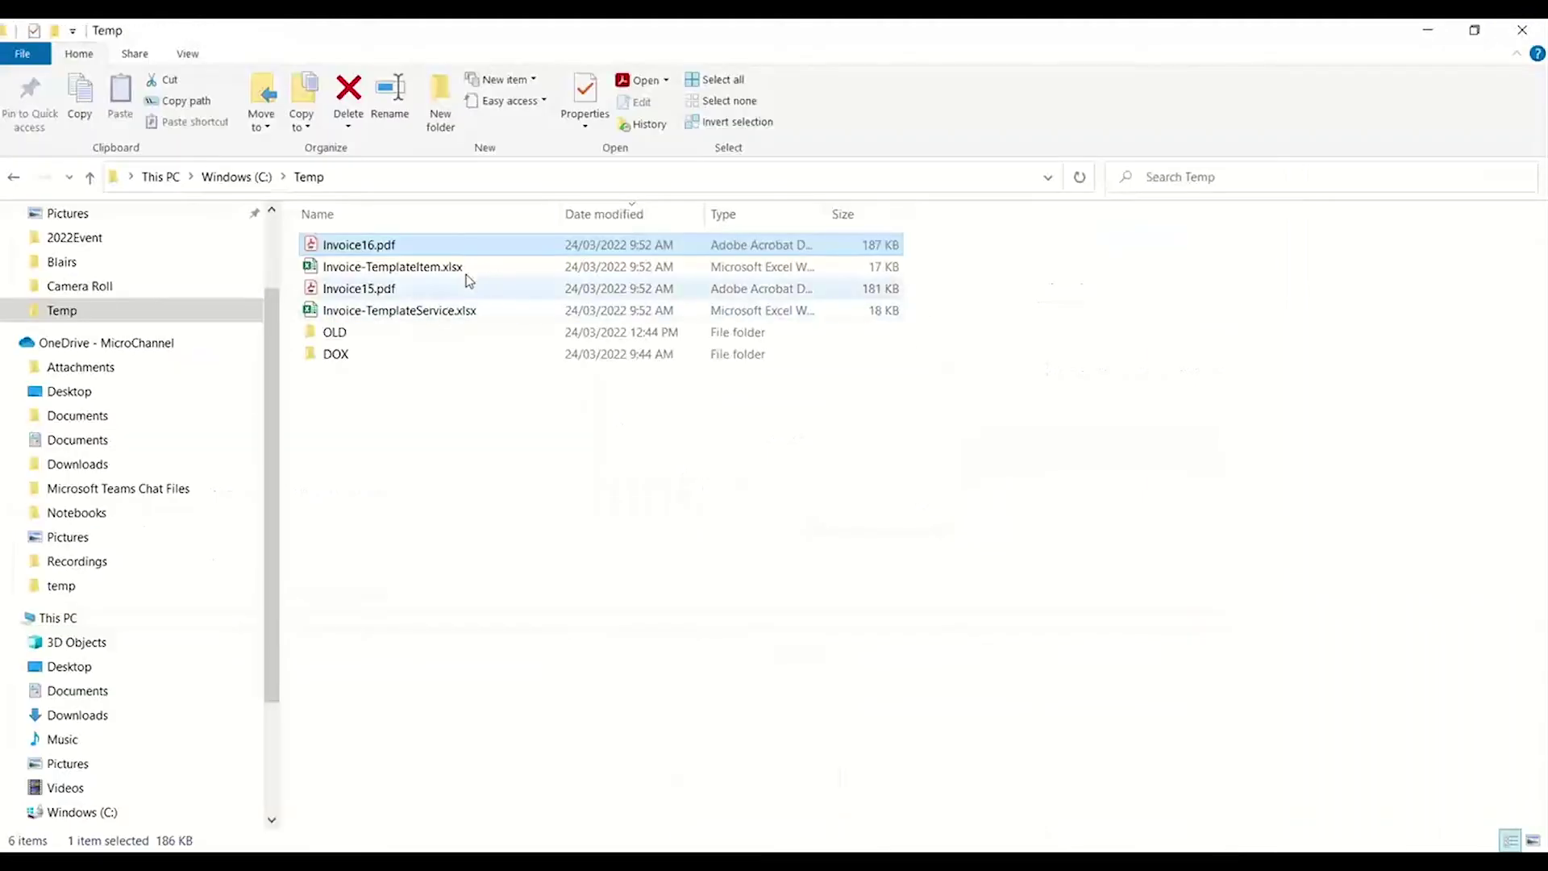
# Copy both invoice PDFs, paste them into DOX, then open the processed folder
pyautogui.keyDown('ctrl'); pyautogui.click(359, 289); pyautogui.keyUp('ctrl')
pyautogui.rightClick(364, 296)
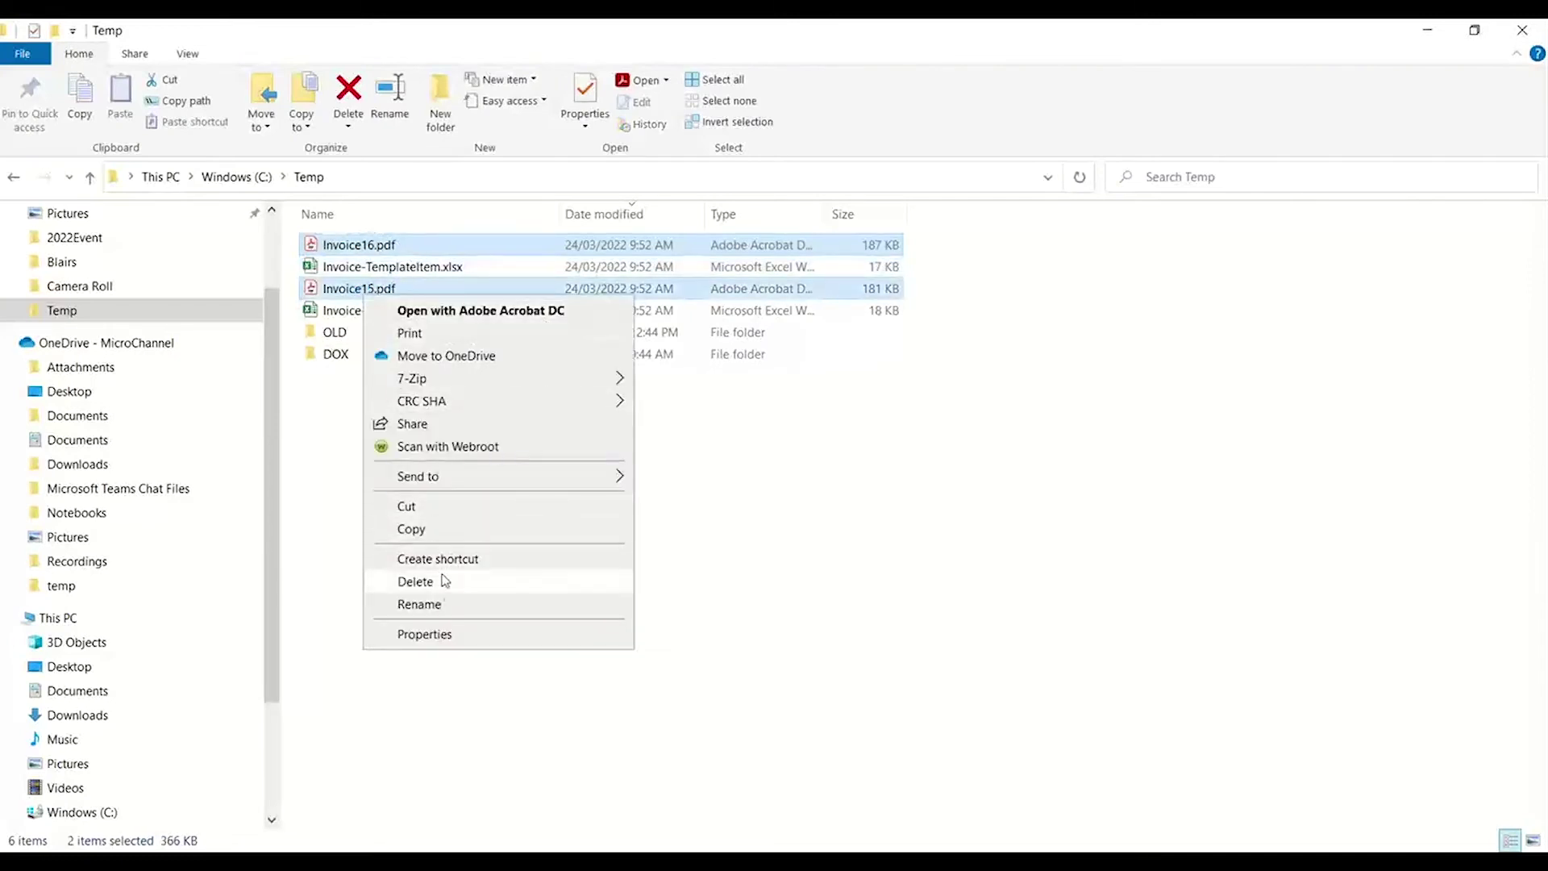
pyautogui.click(444, 537)
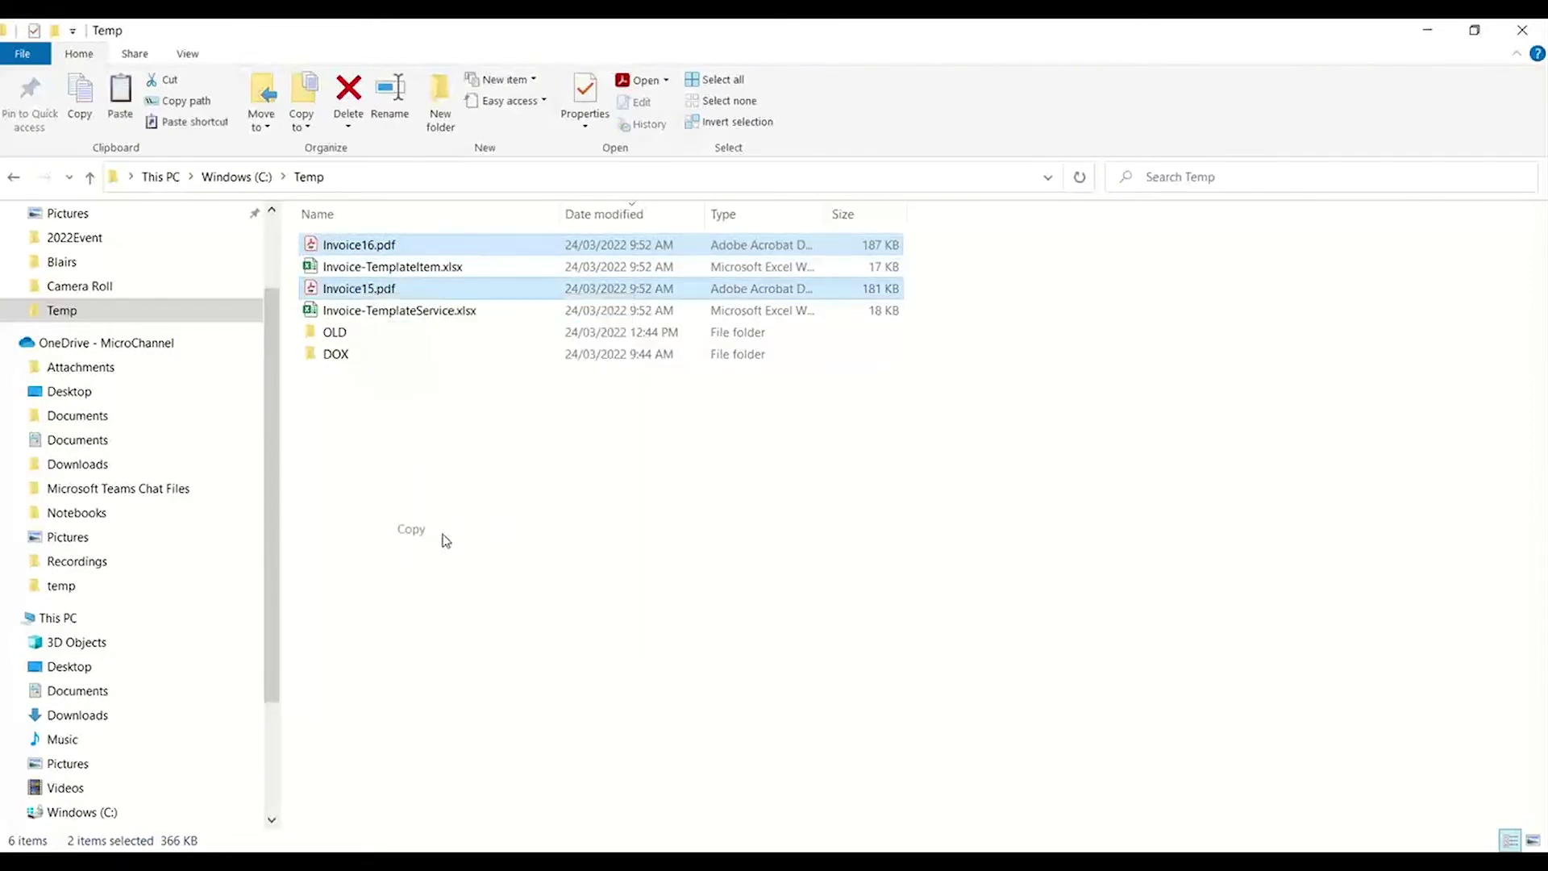
pyautogui.doubleClick(347, 360)
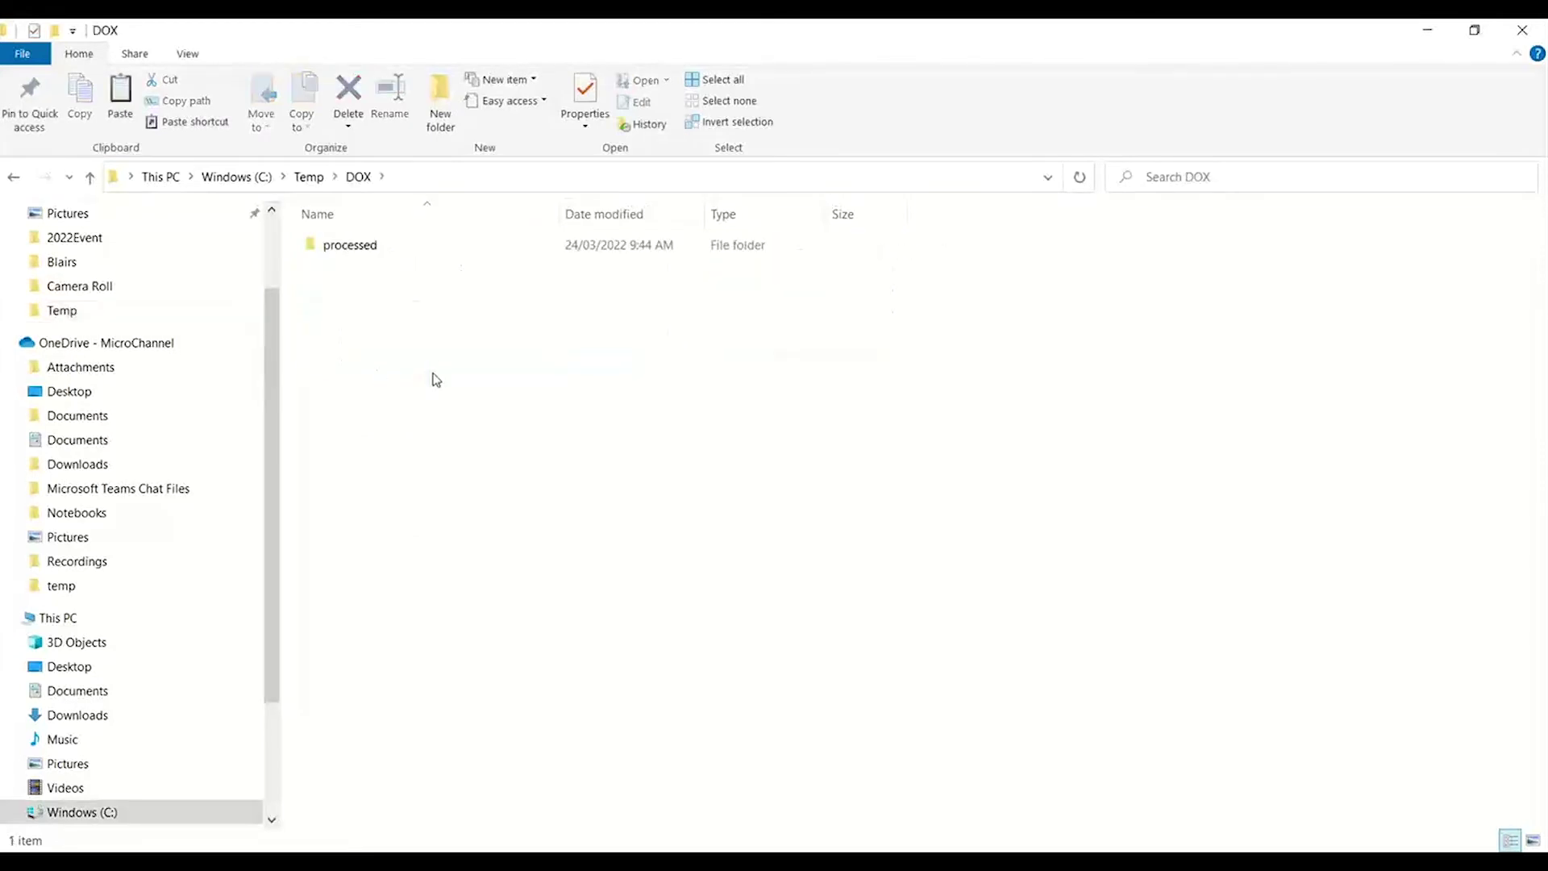
pyautogui.hotkey('ctrl', 'v')
pyautogui.click(444, 410)
pyautogui.doubleClick(366, 249)
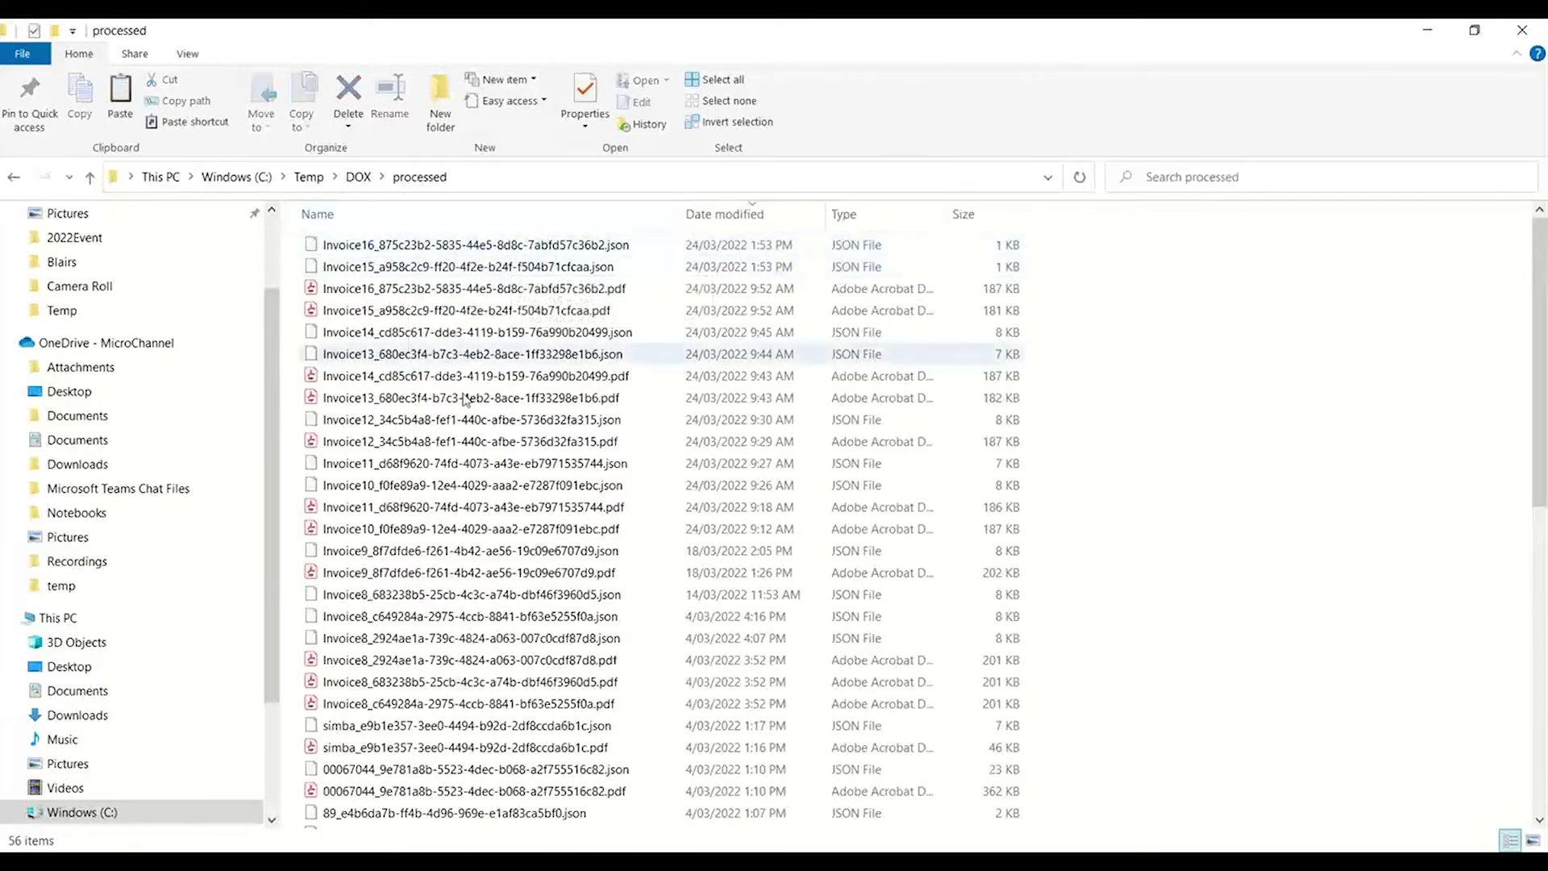
# Launch Notepad and load the Invoice16 extraction JSON, which is still pending
pyautogui.press('super')
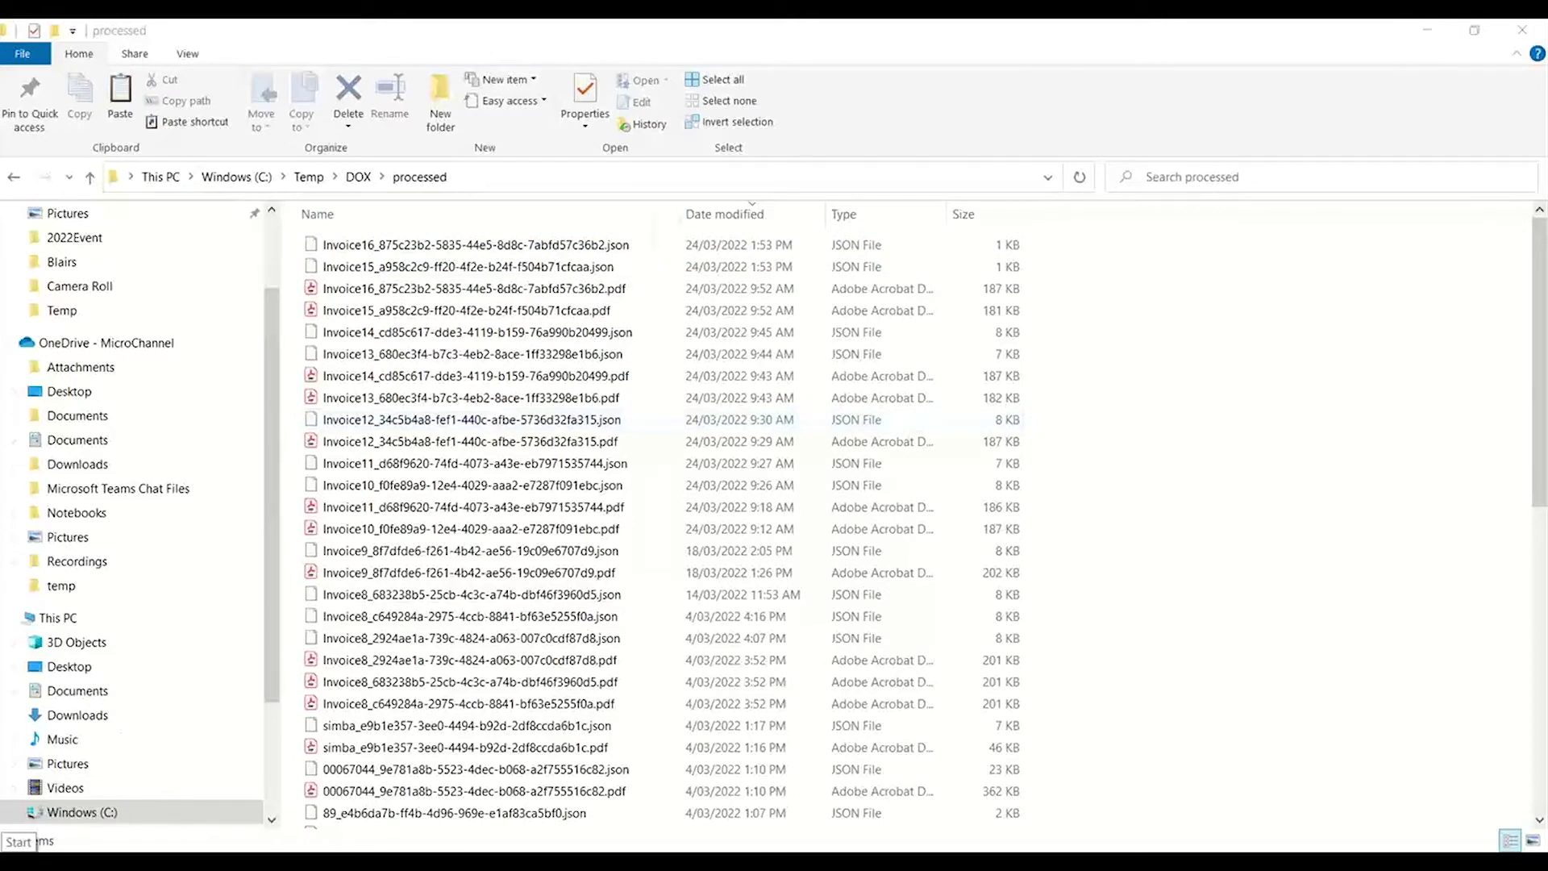
pyautogui.write('notepad')
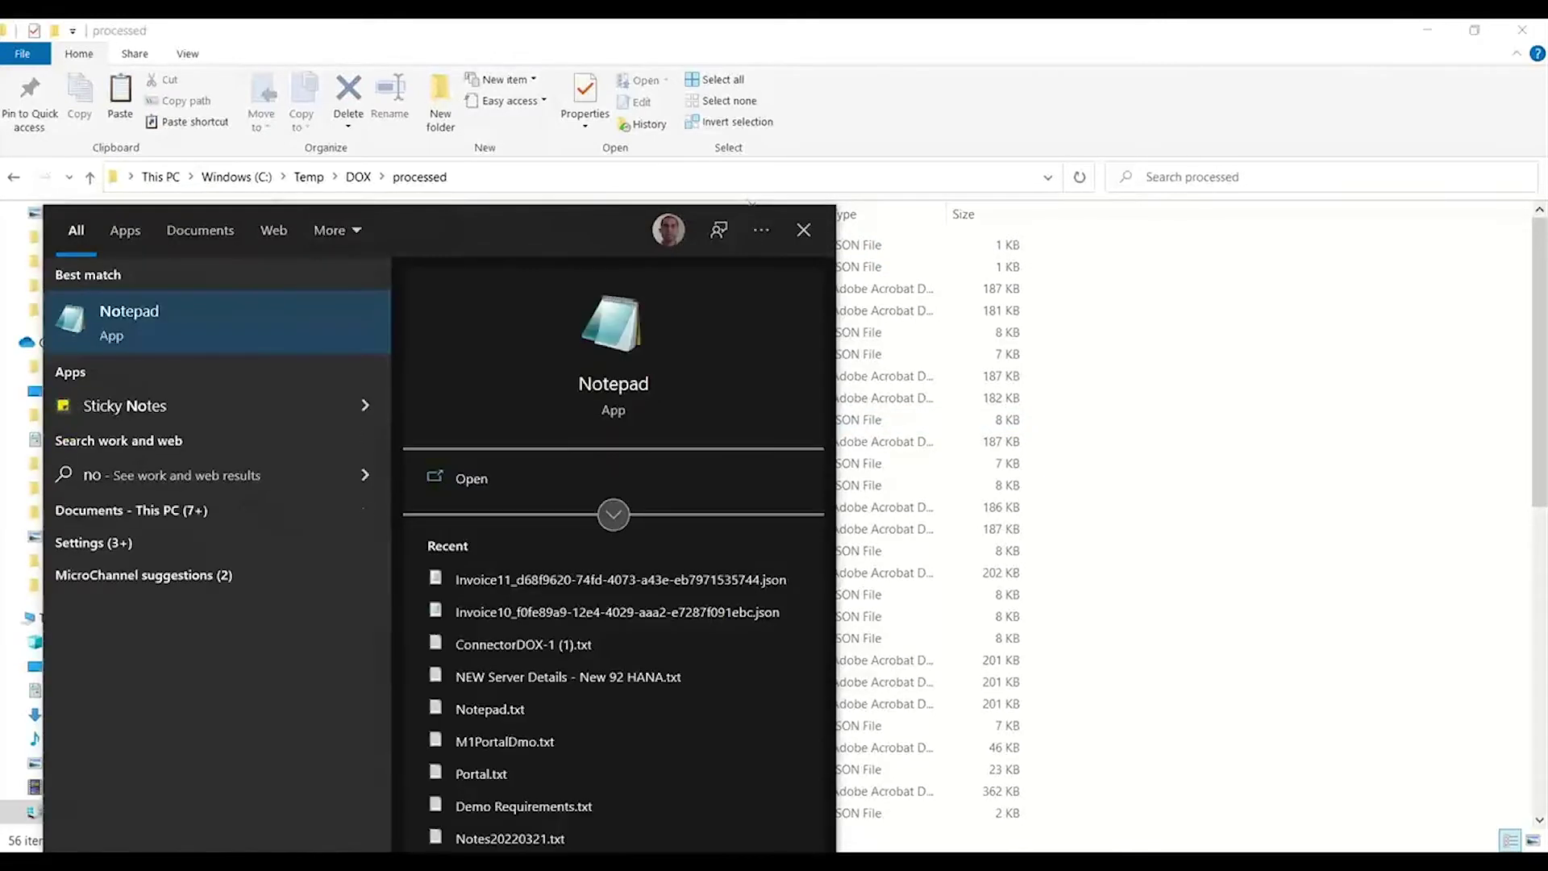
pyautogui.press('Return')
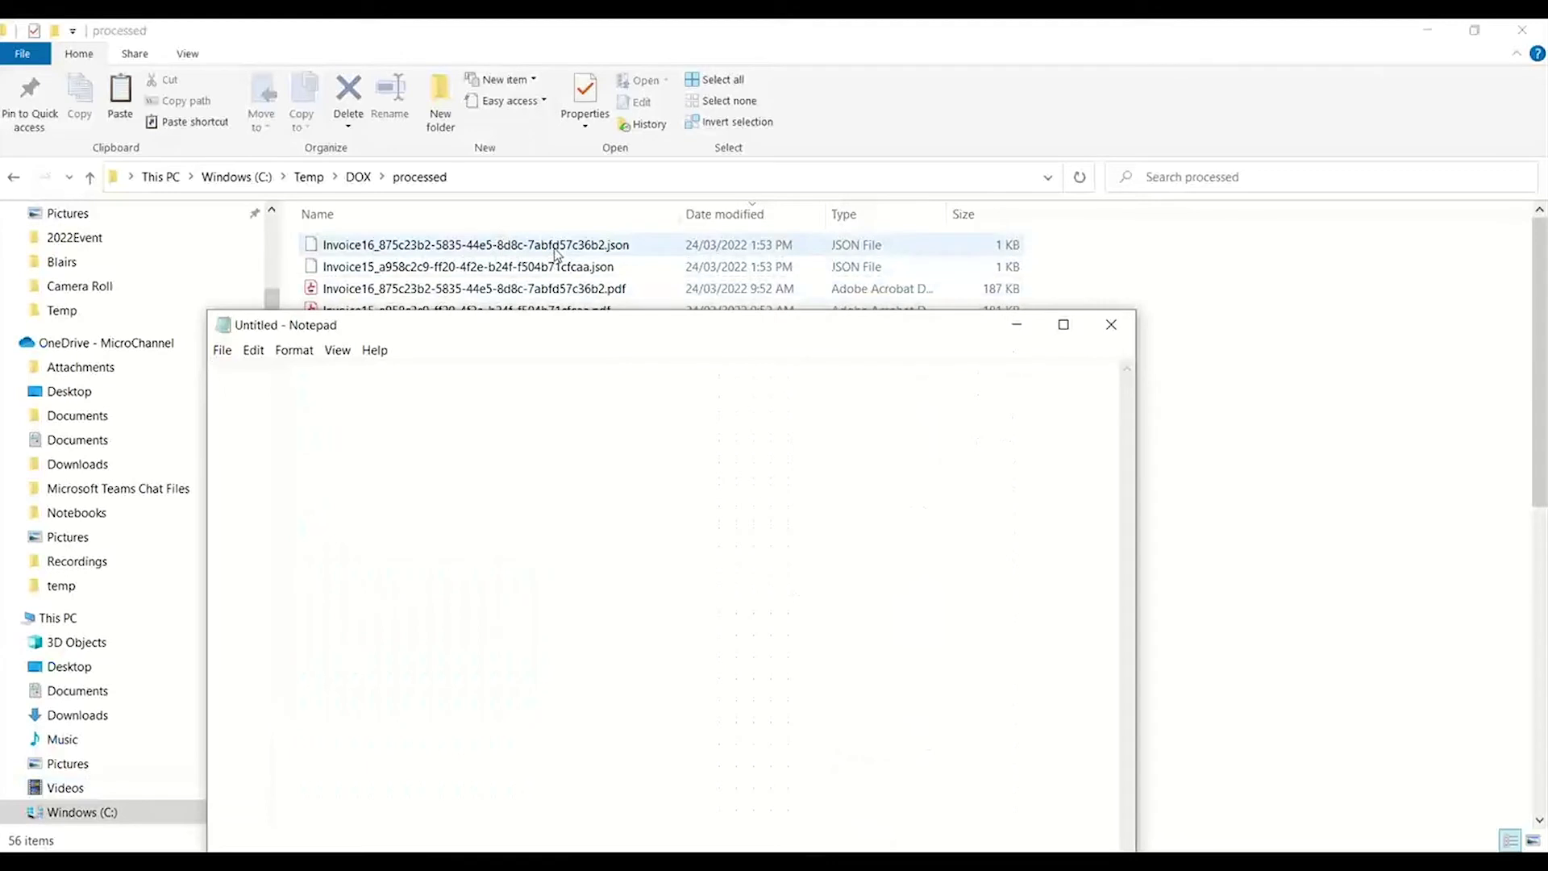
pyautogui.moveTo(555, 254); pyautogui.dragTo(546, 391)
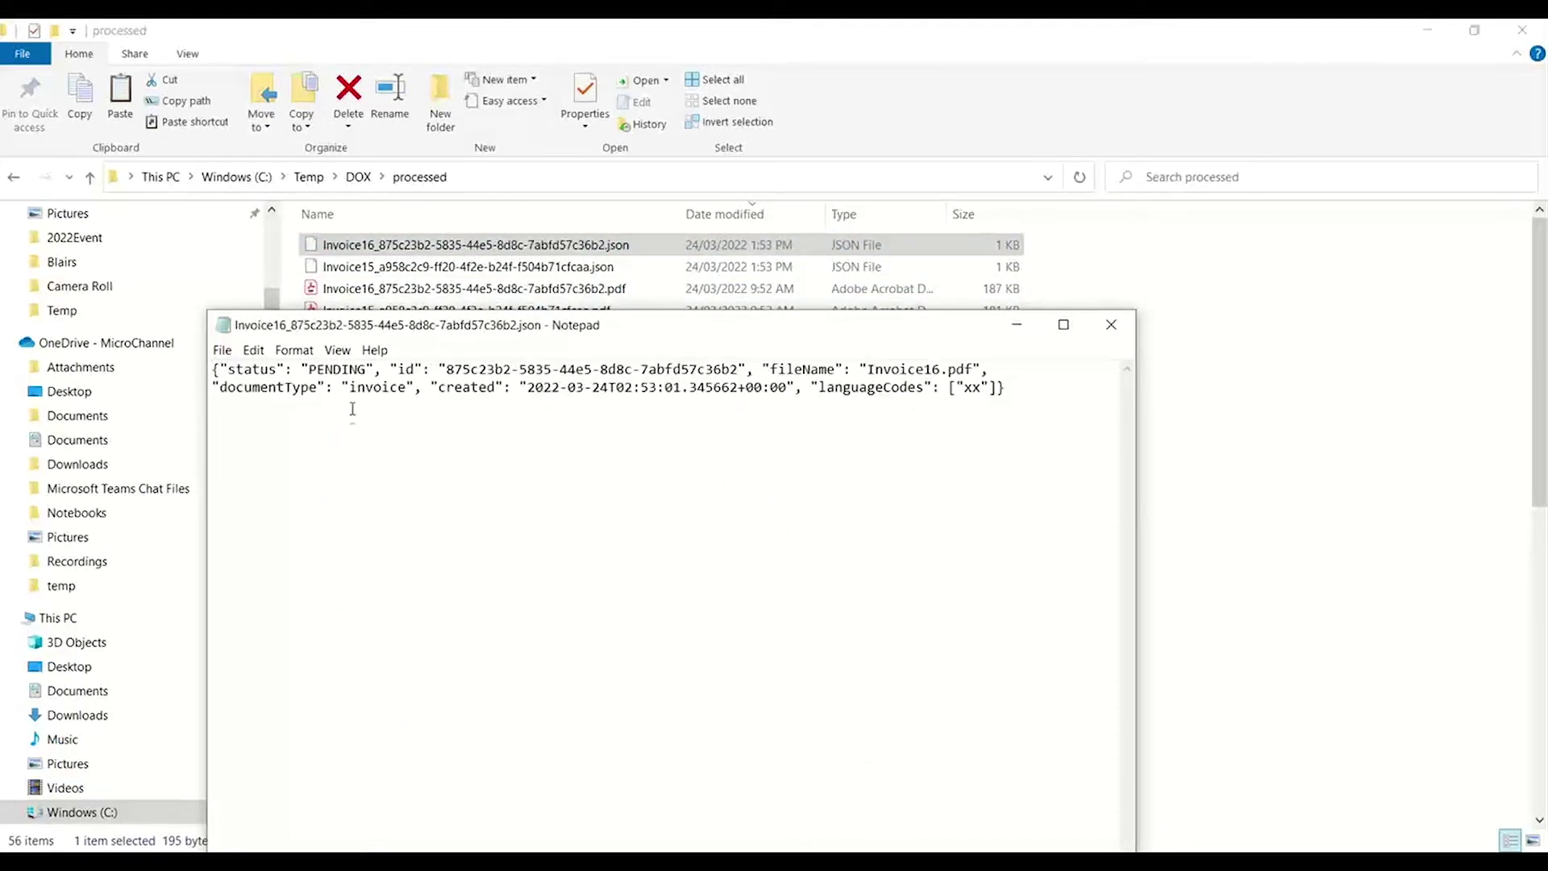
pyautogui.click(345, 365)
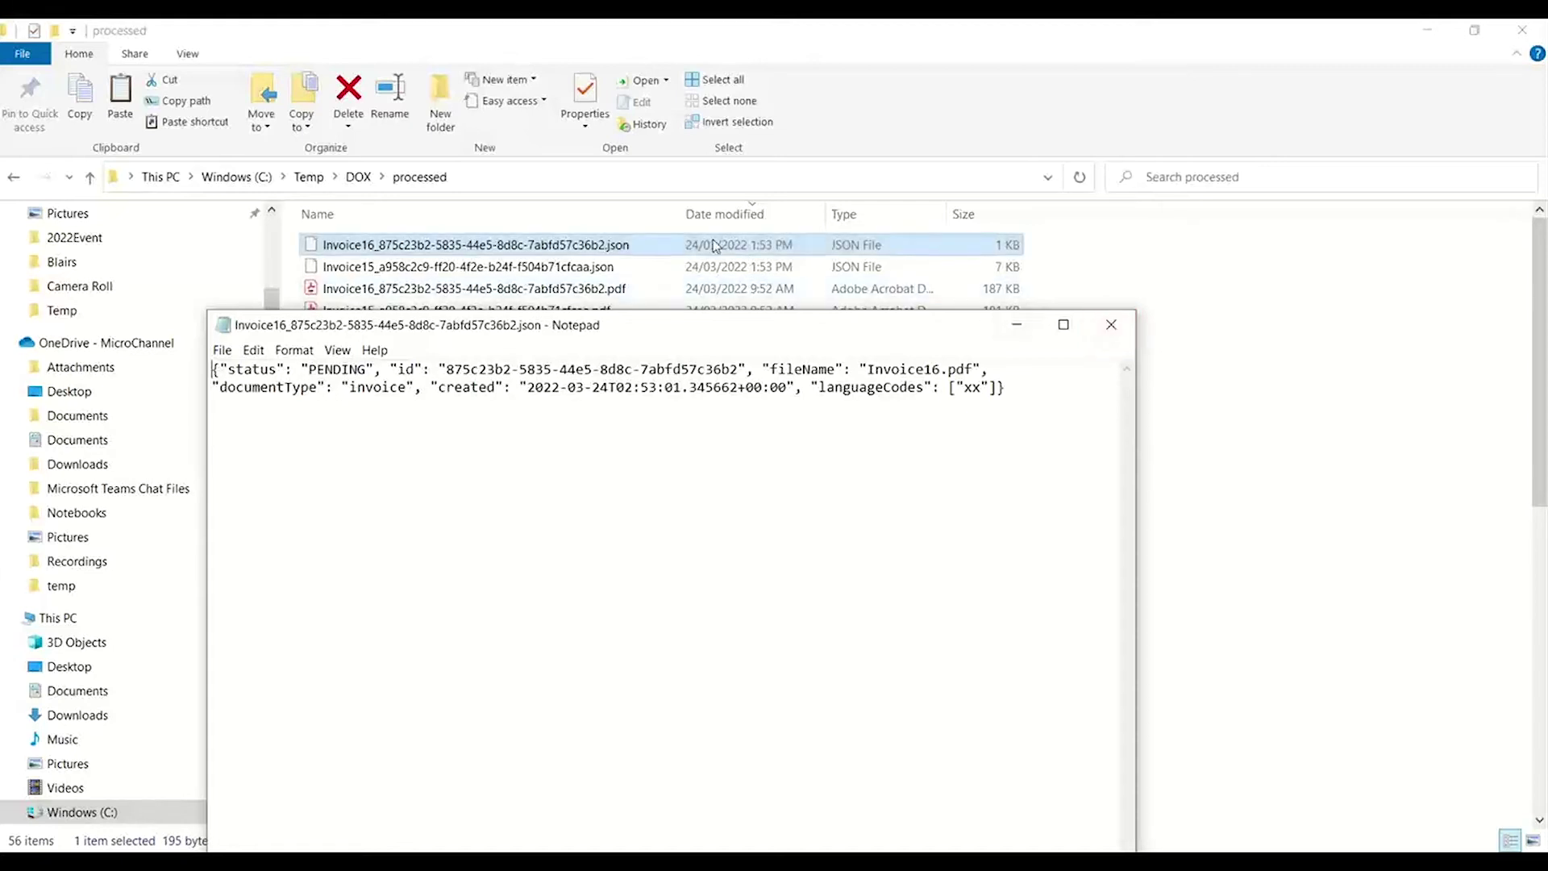
# Load Invoice15's extraction JSON, check its documentDate 2022-03-23 and amounts, then close Notepad
pyautogui.click(568, 272)
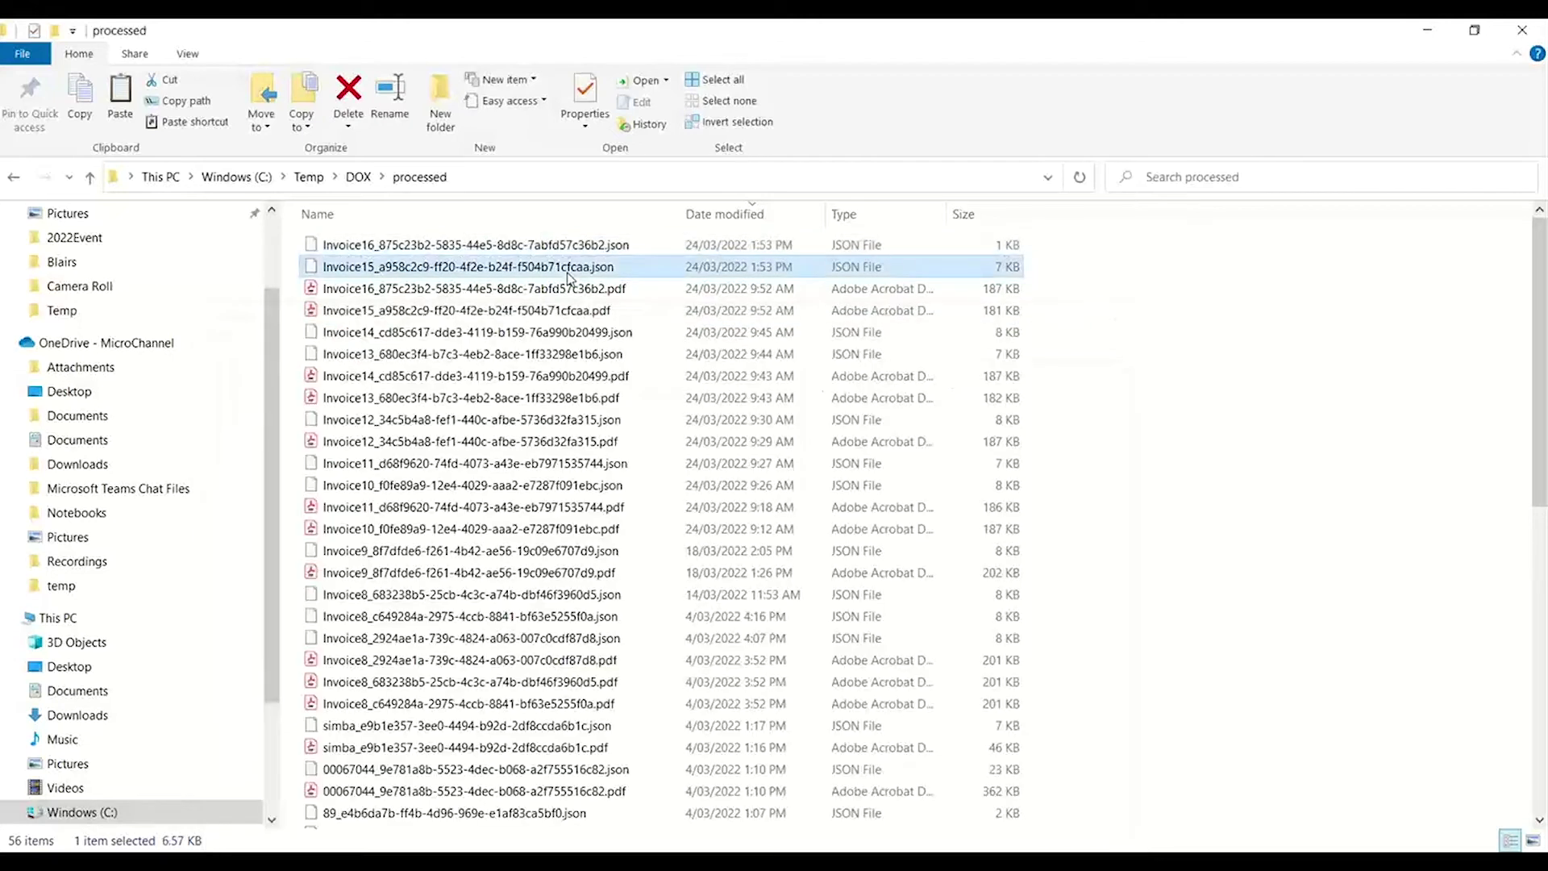
pyautogui.hotkey('alt', 'Tab')
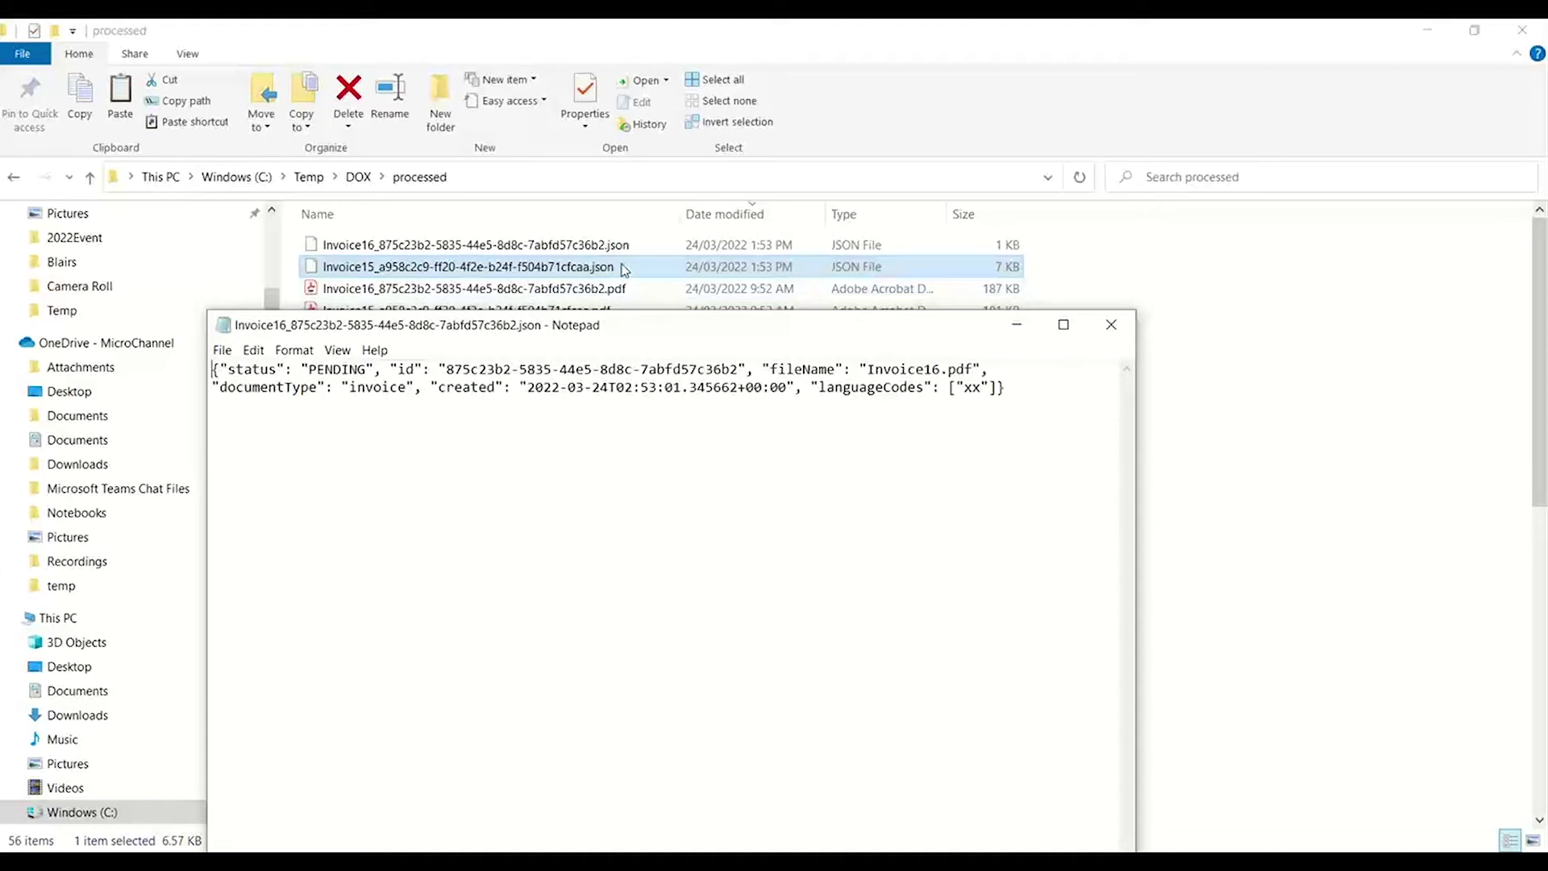
pyautogui.moveTo(623, 268); pyautogui.dragTo(613, 412)
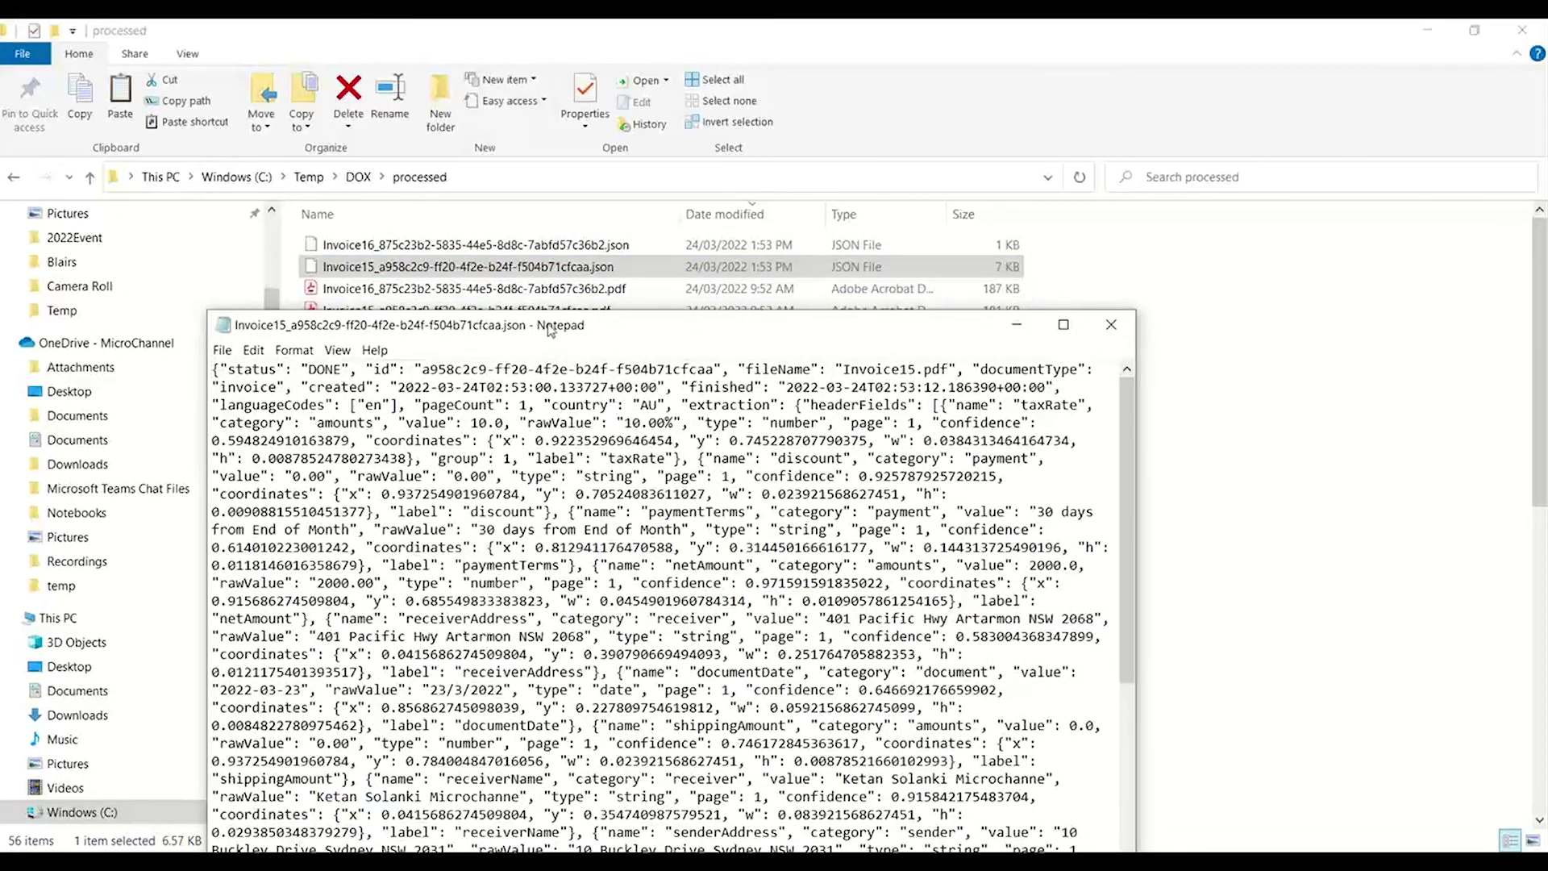
pyautogui.moveTo(546, 335); pyautogui.dragTo(557, 130)
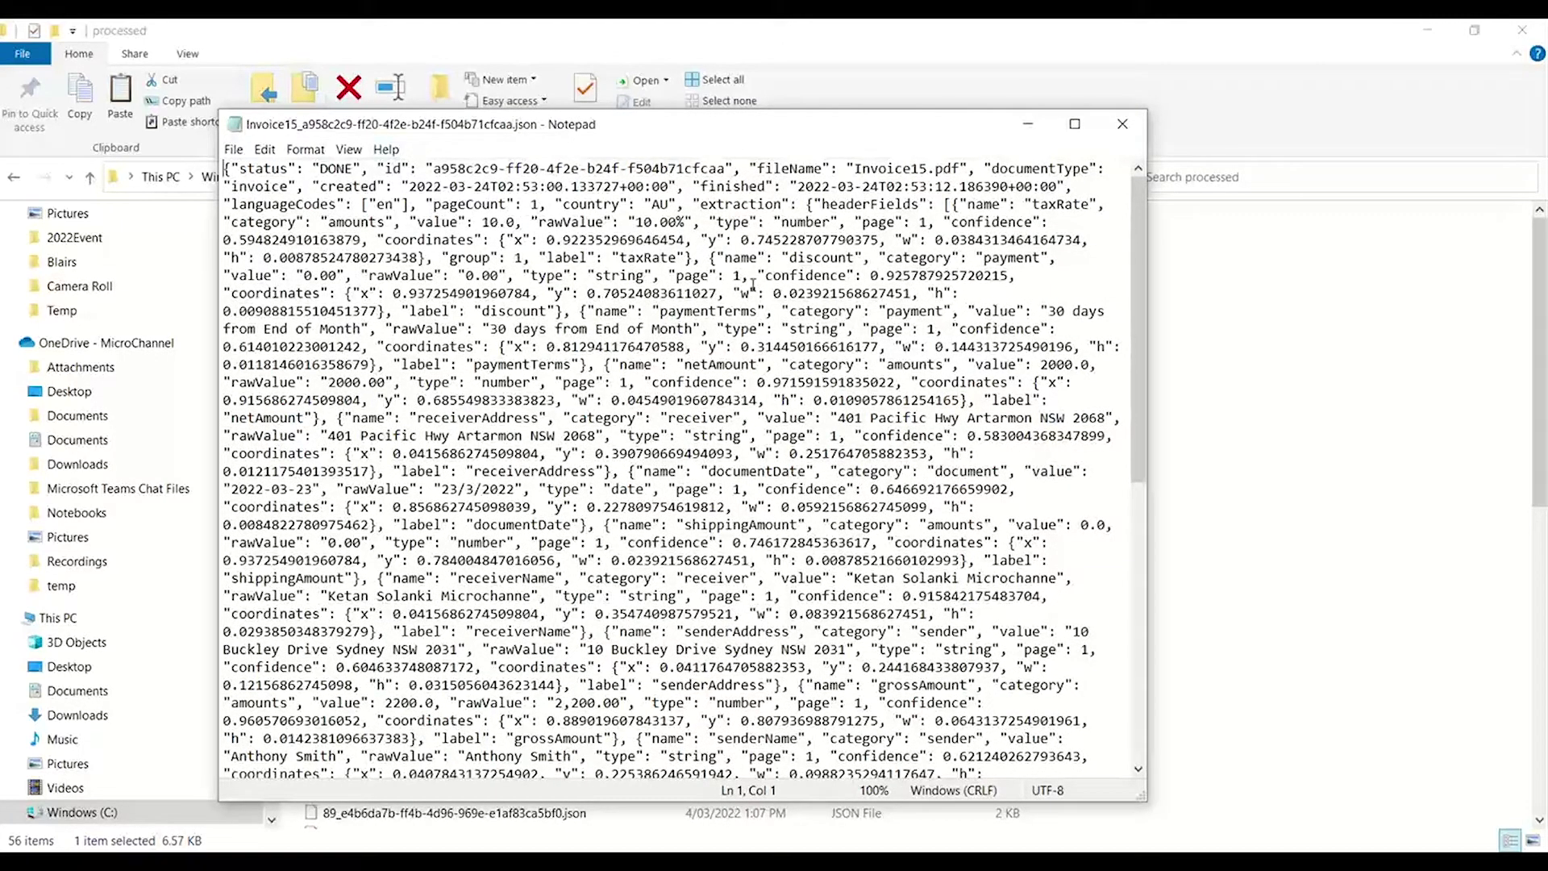
pyautogui.doubleClick(476, 487)
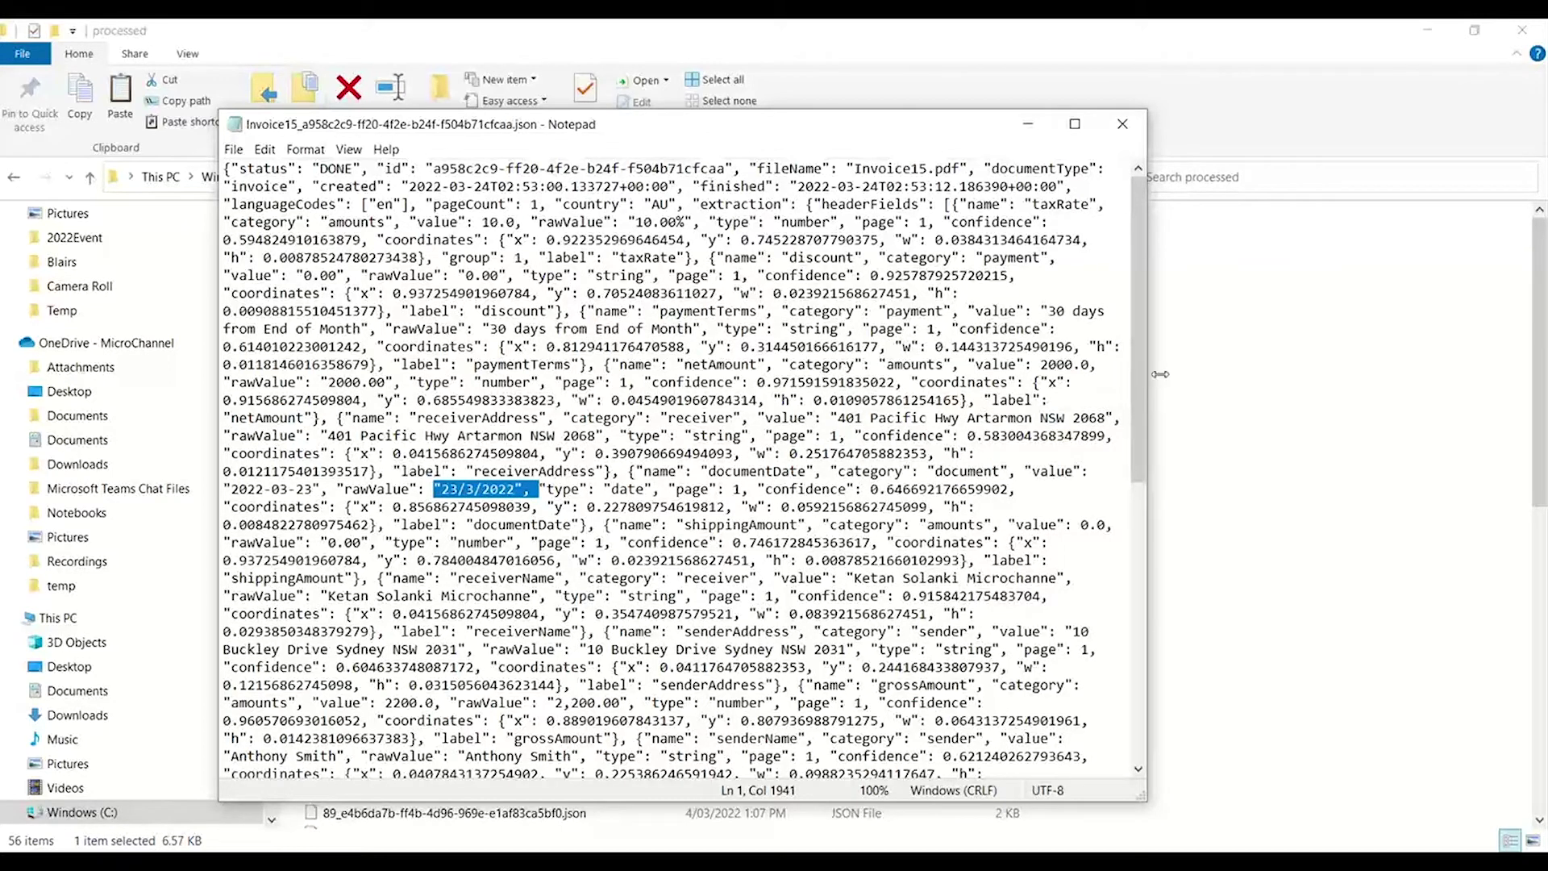
pyautogui.scroll(-3, 1135, 454)
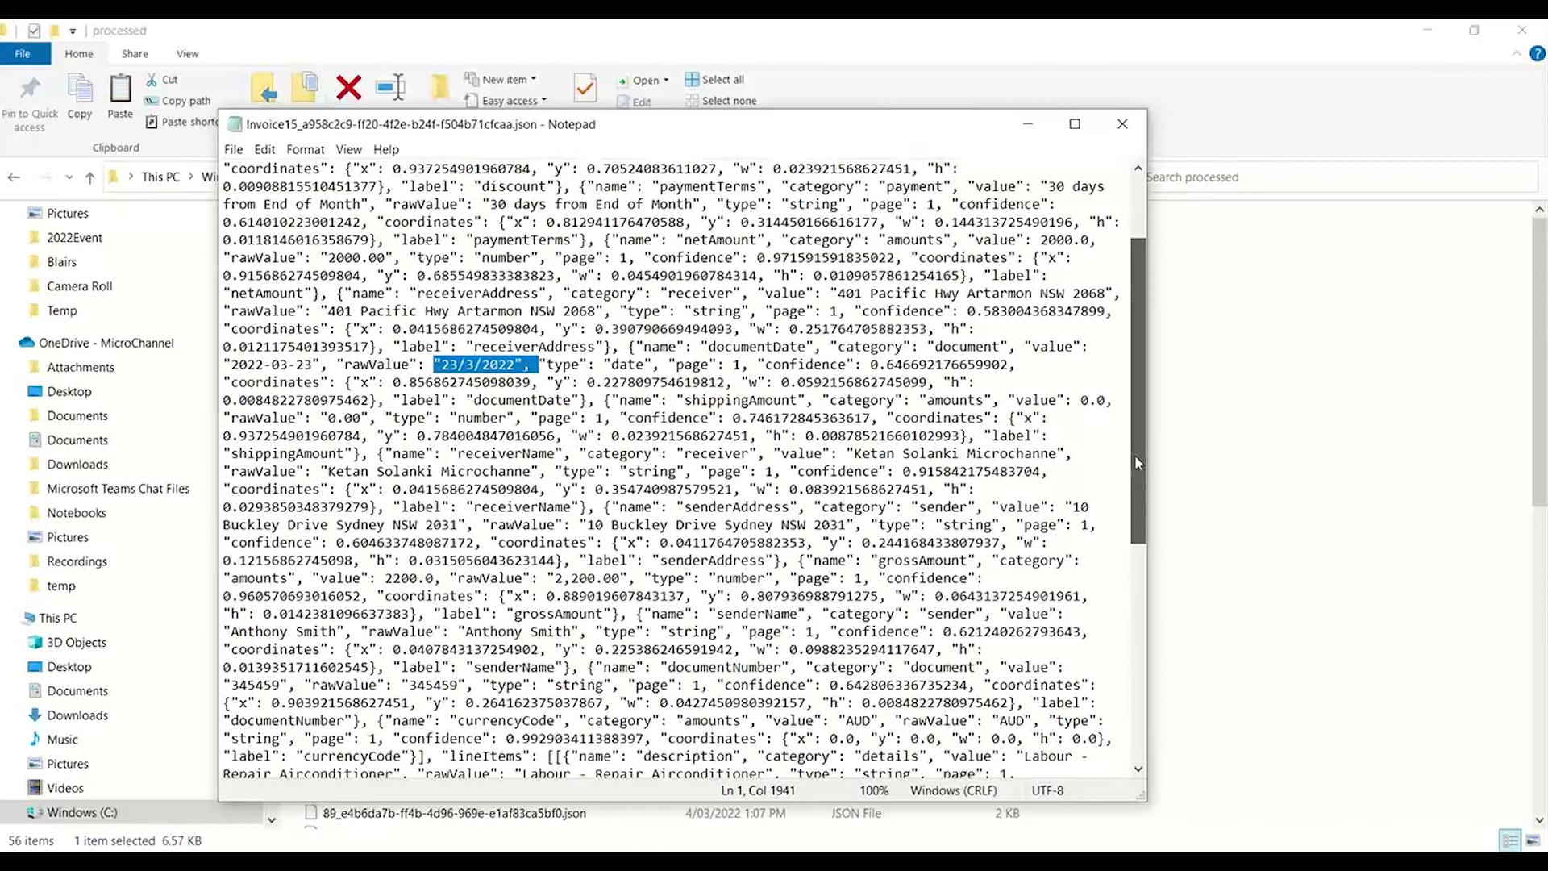
pyautogui.scroll(3, 1135, 478)
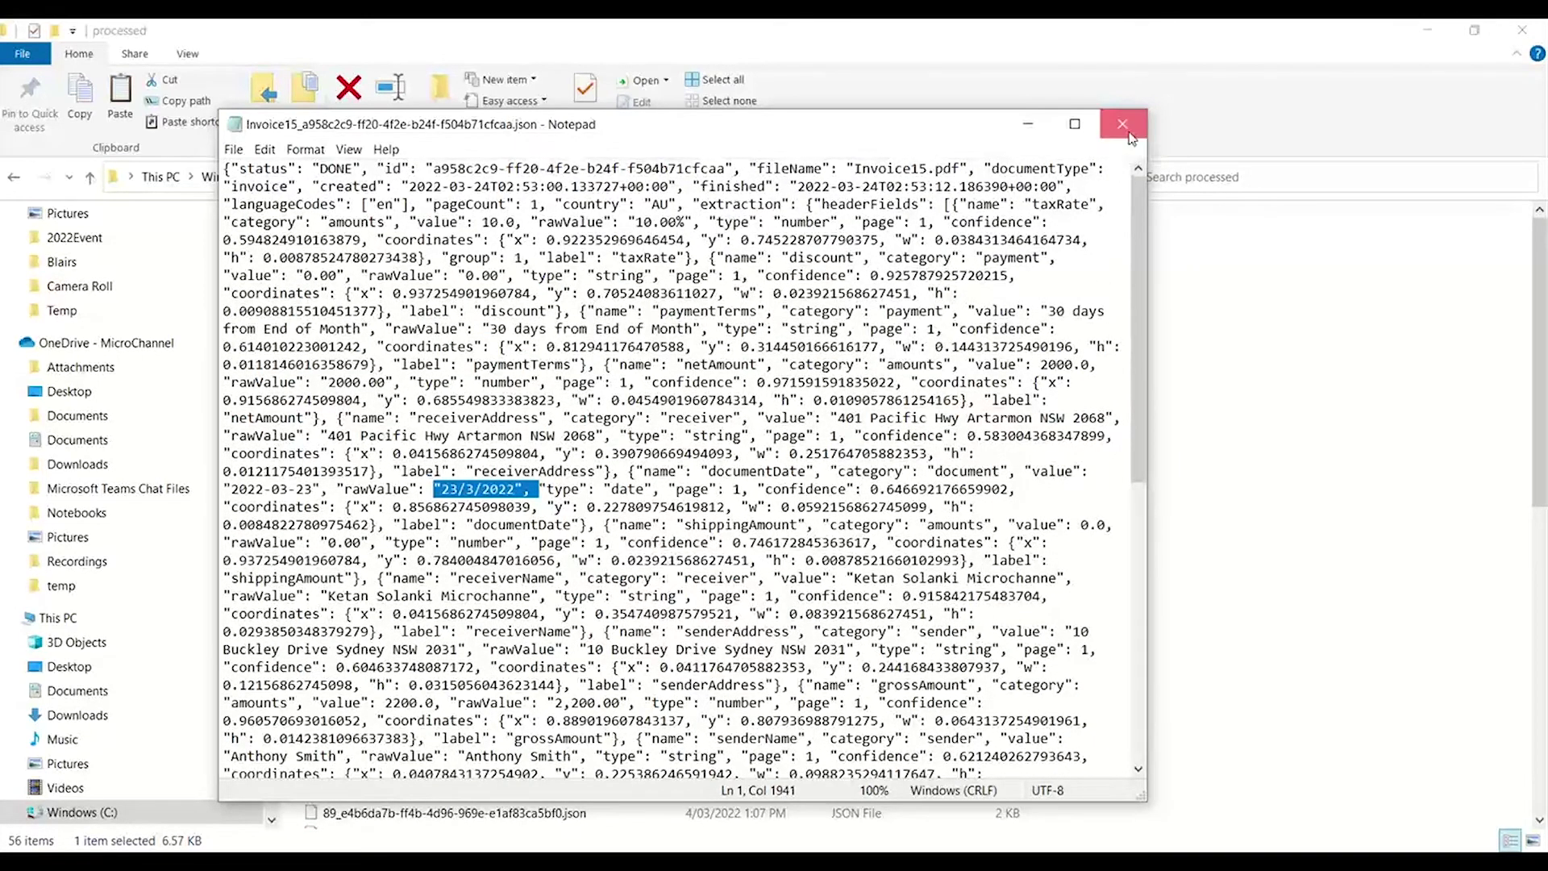
pyautogui.click(1129, 134)
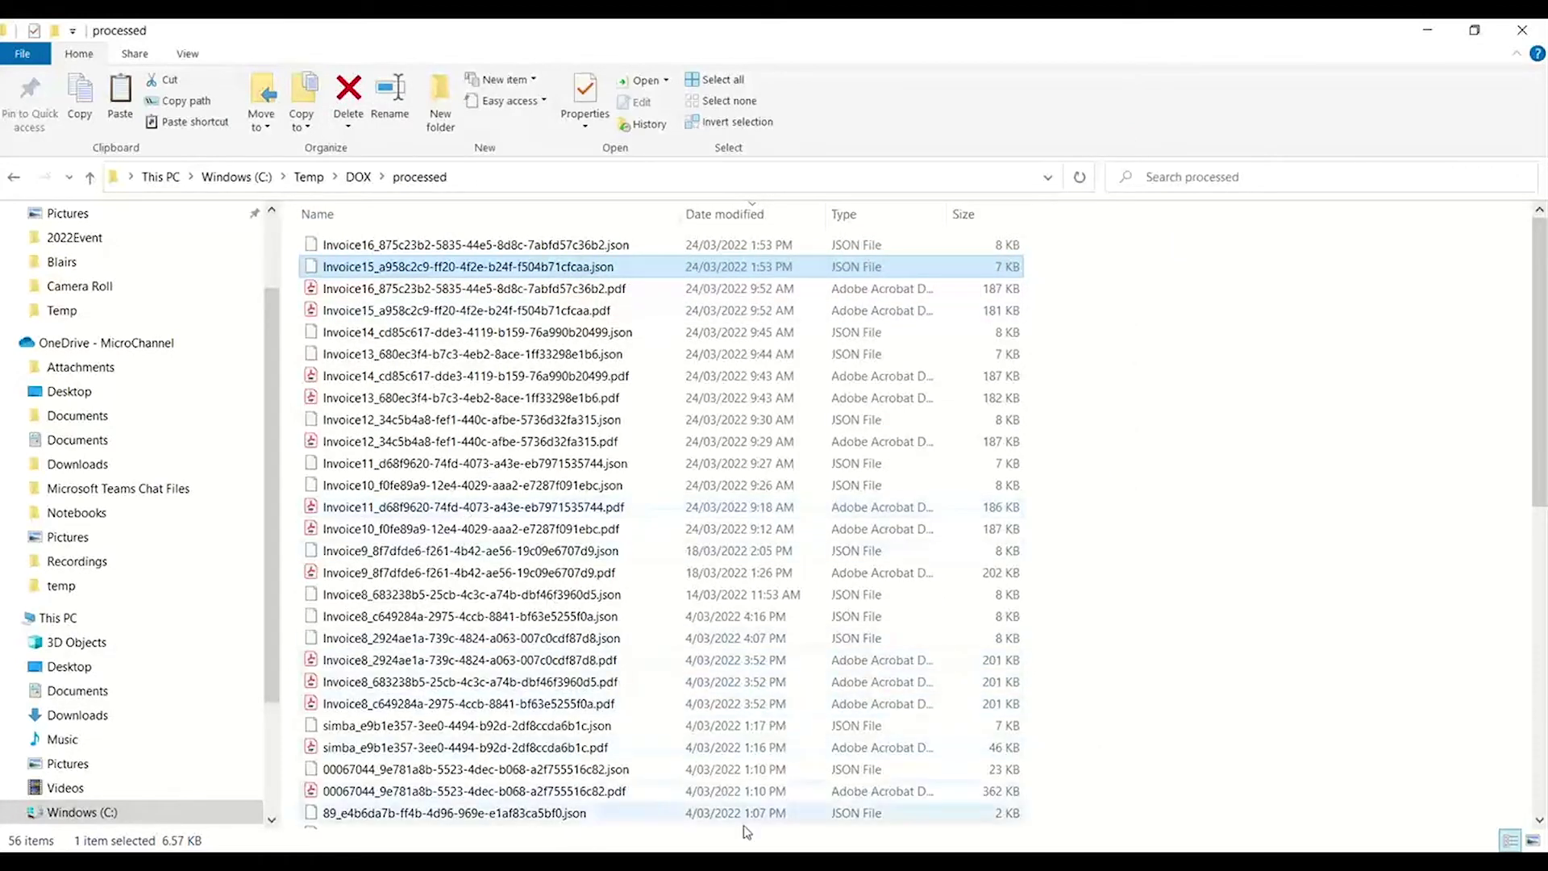
# Close Business Partner Master Data and launch the Electronic Document Import Wizard under Purchasing - A/P
pyautogui.moveTo(766, 861)
pyautogui.click(776, 800)
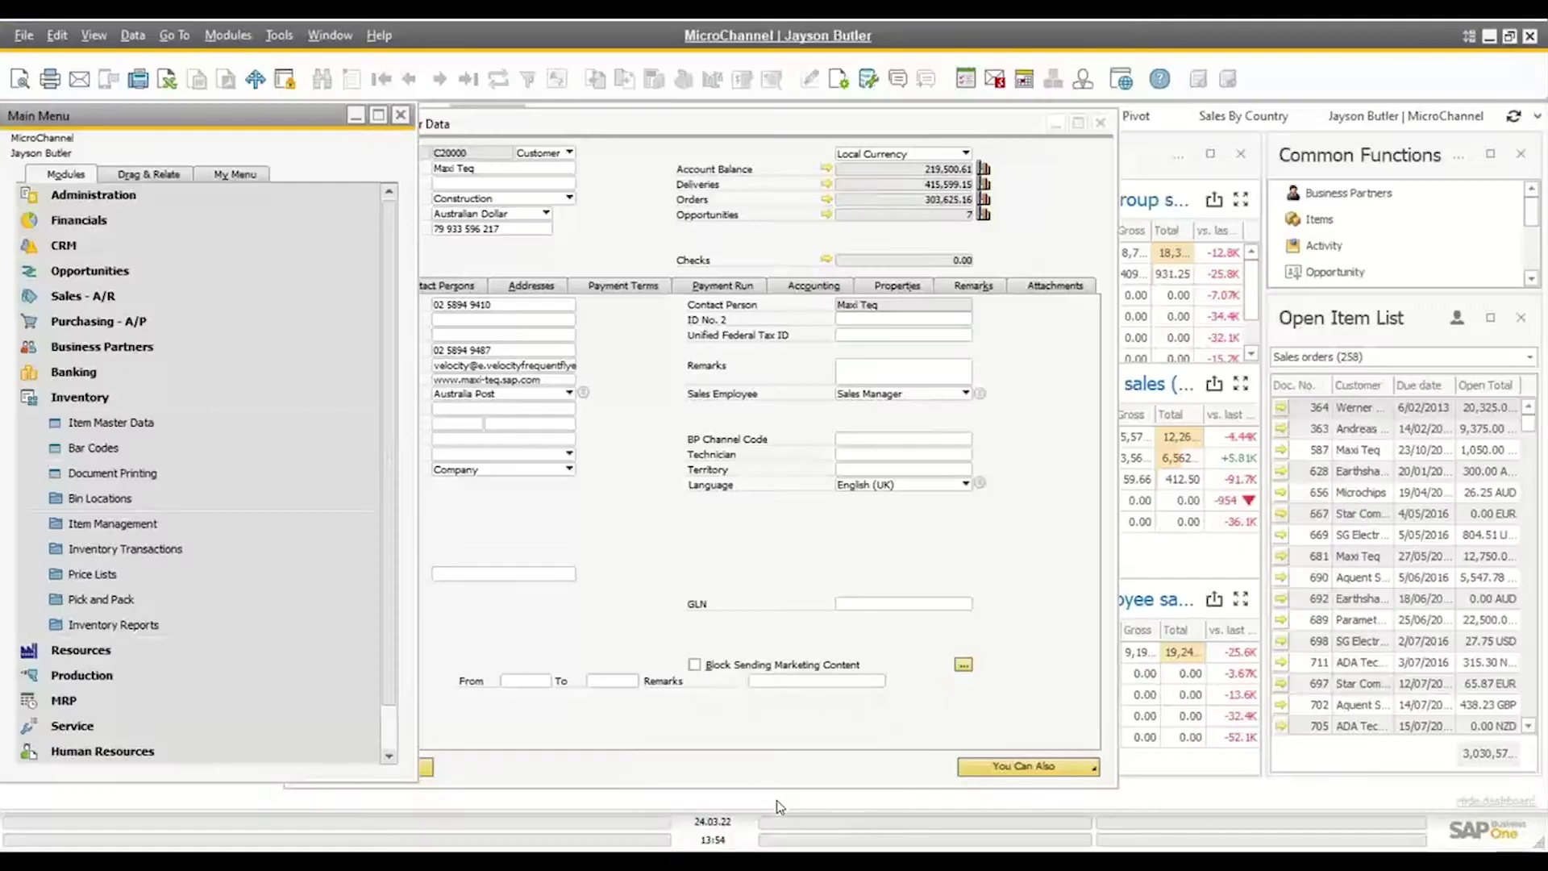
pyautogui.click(1102, 129)
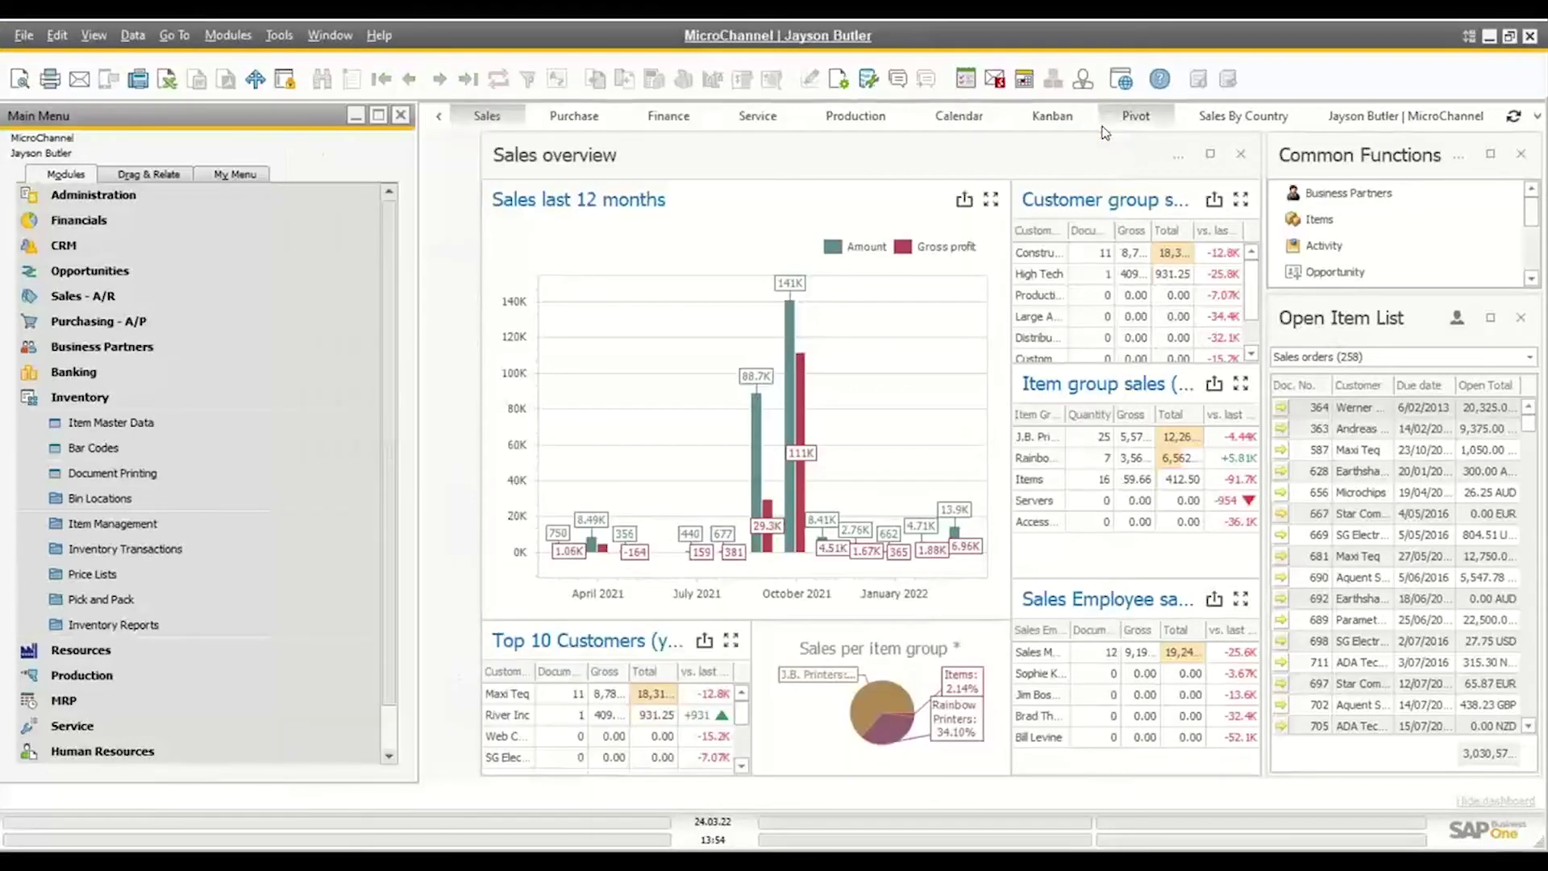
pyautogui.click(170, 401)
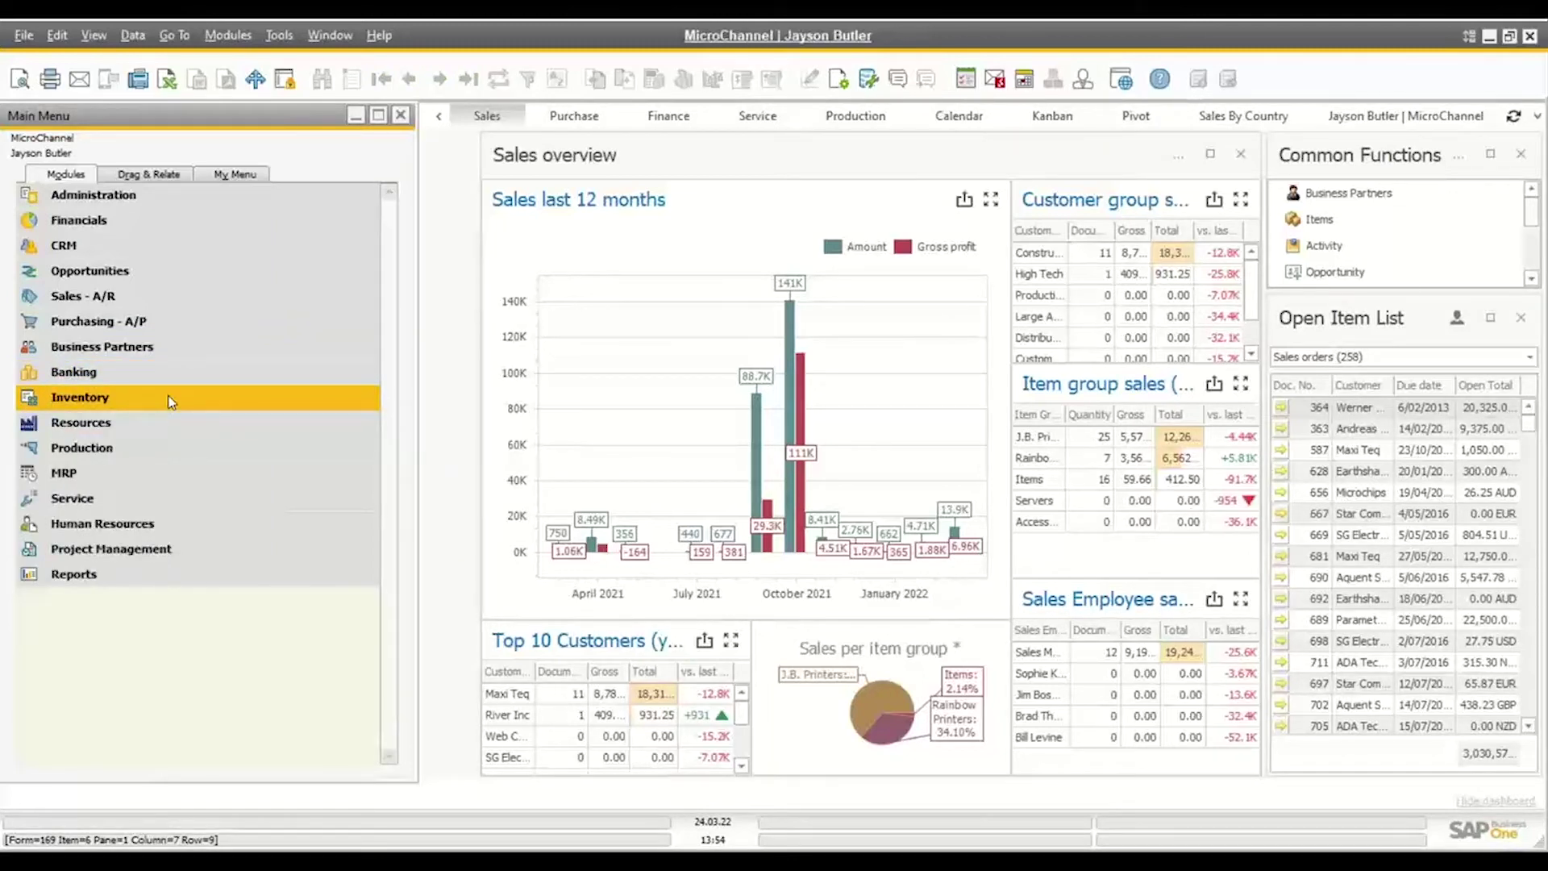
pyautogui.click(170, 322)
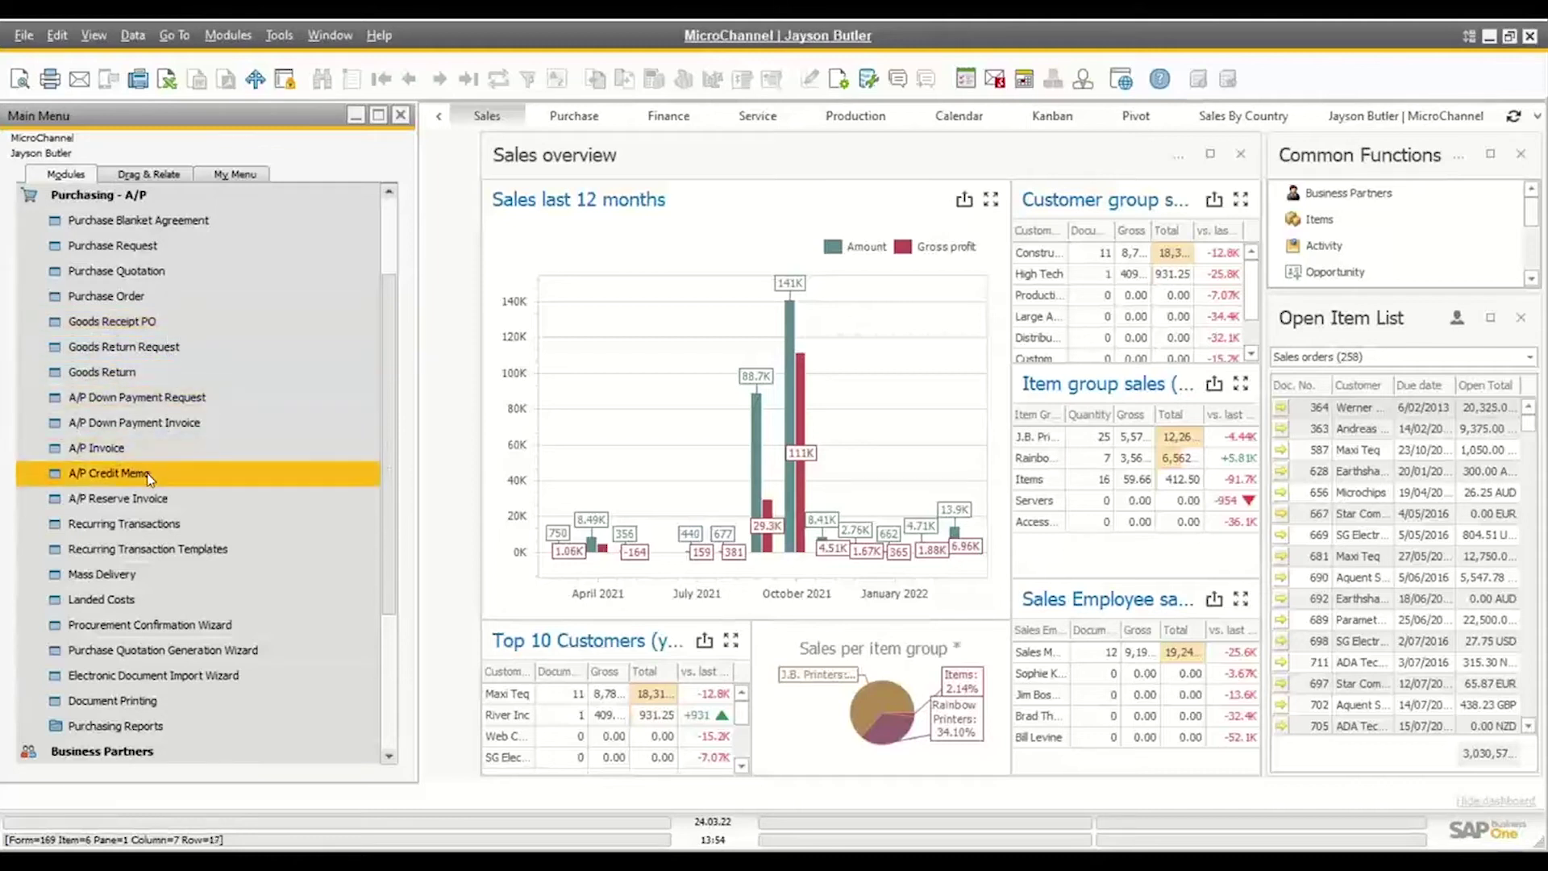
pyautogui.click(110, 675)
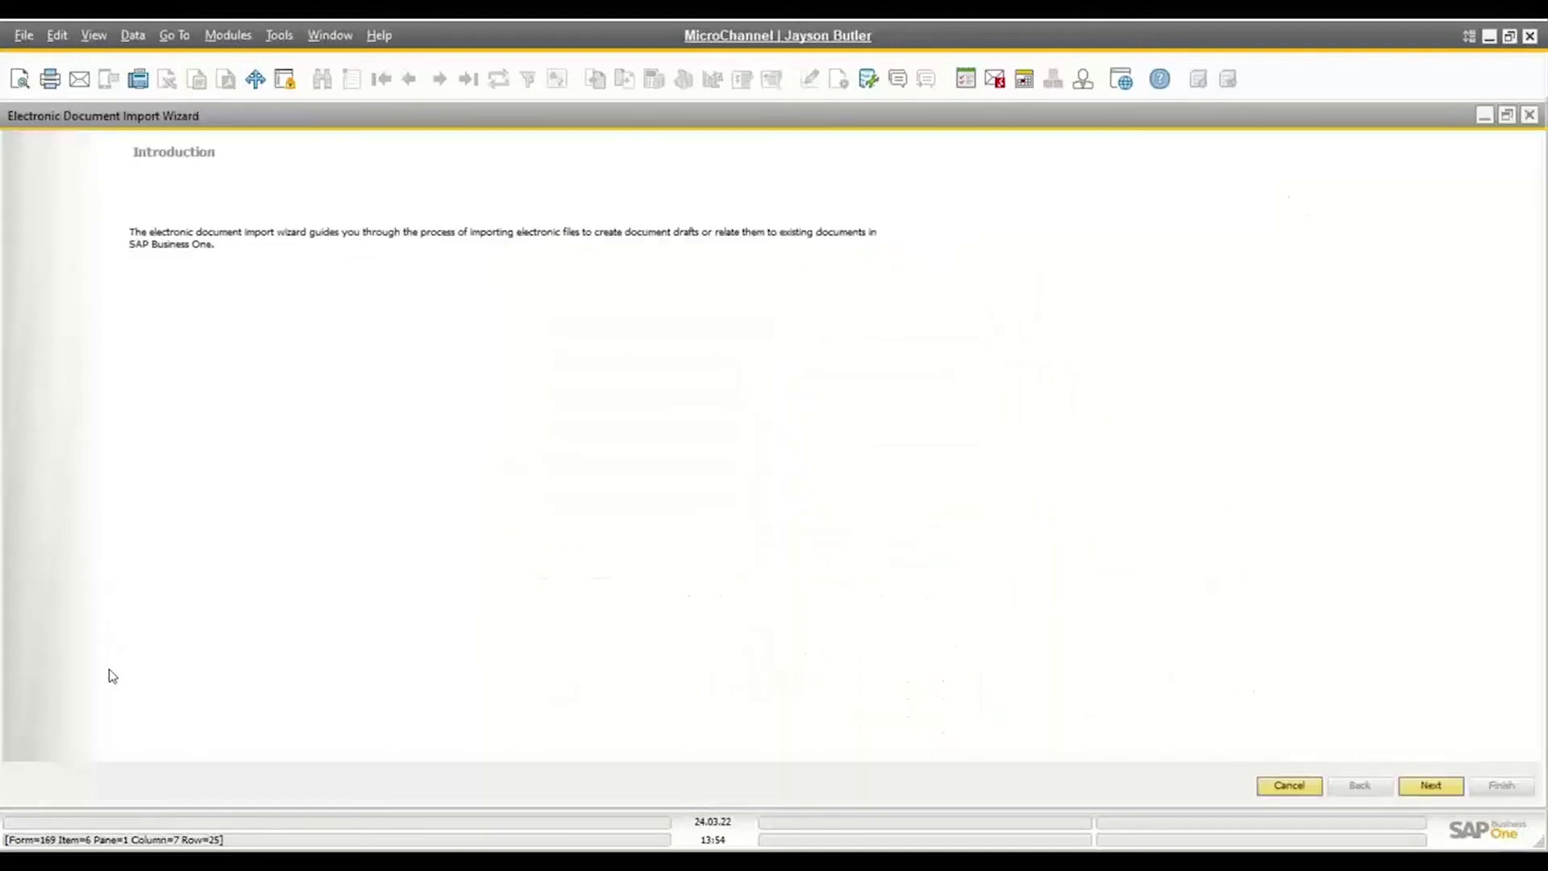
pyautogui.click(1431, 785)
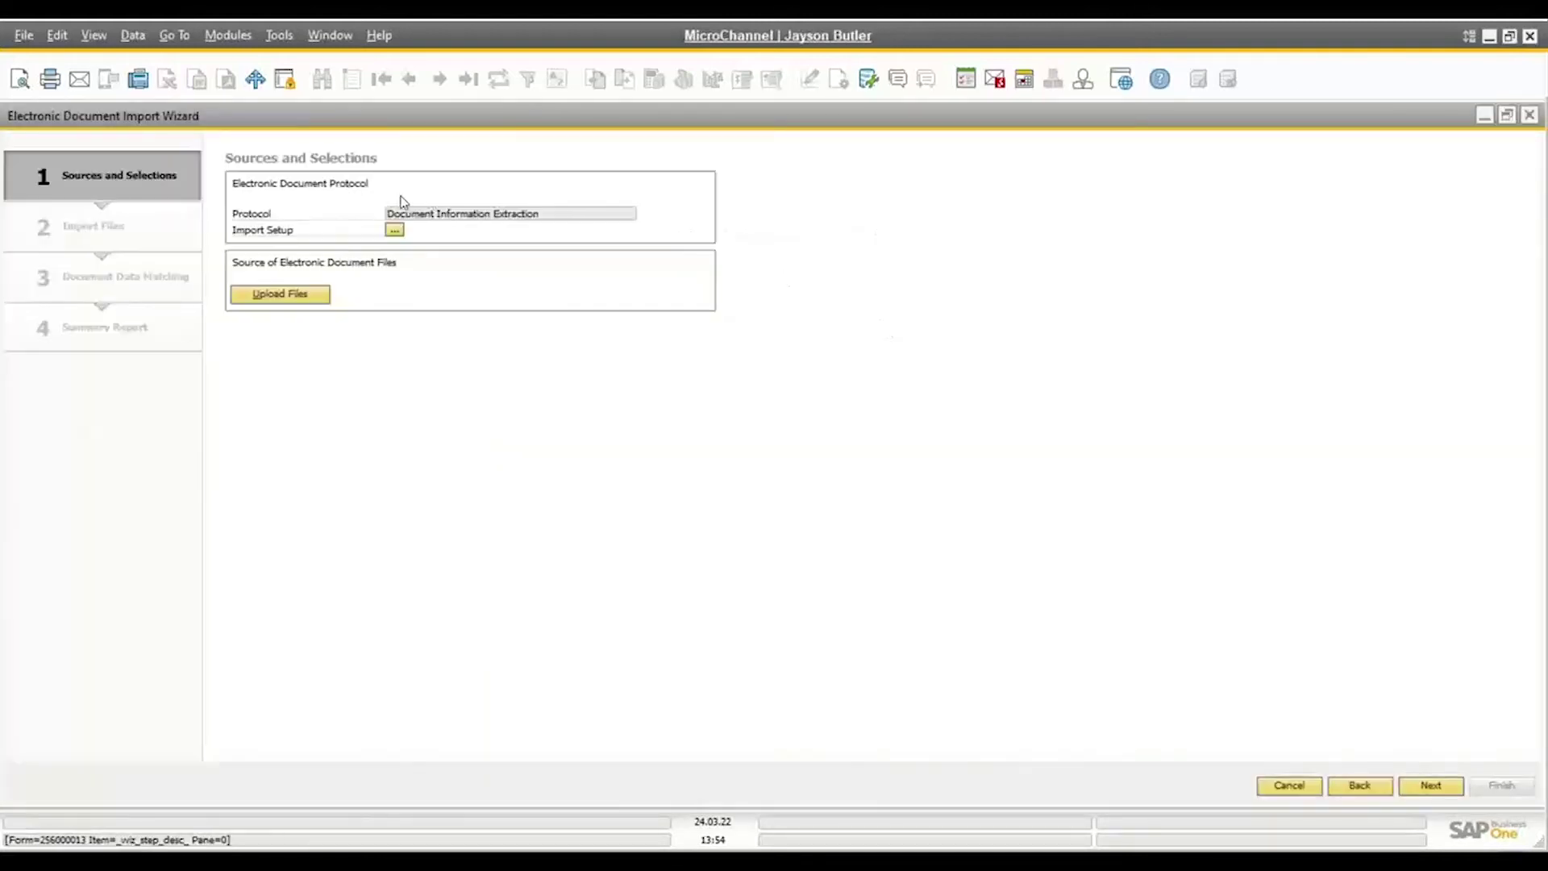
pyautogui.click(394, 231)
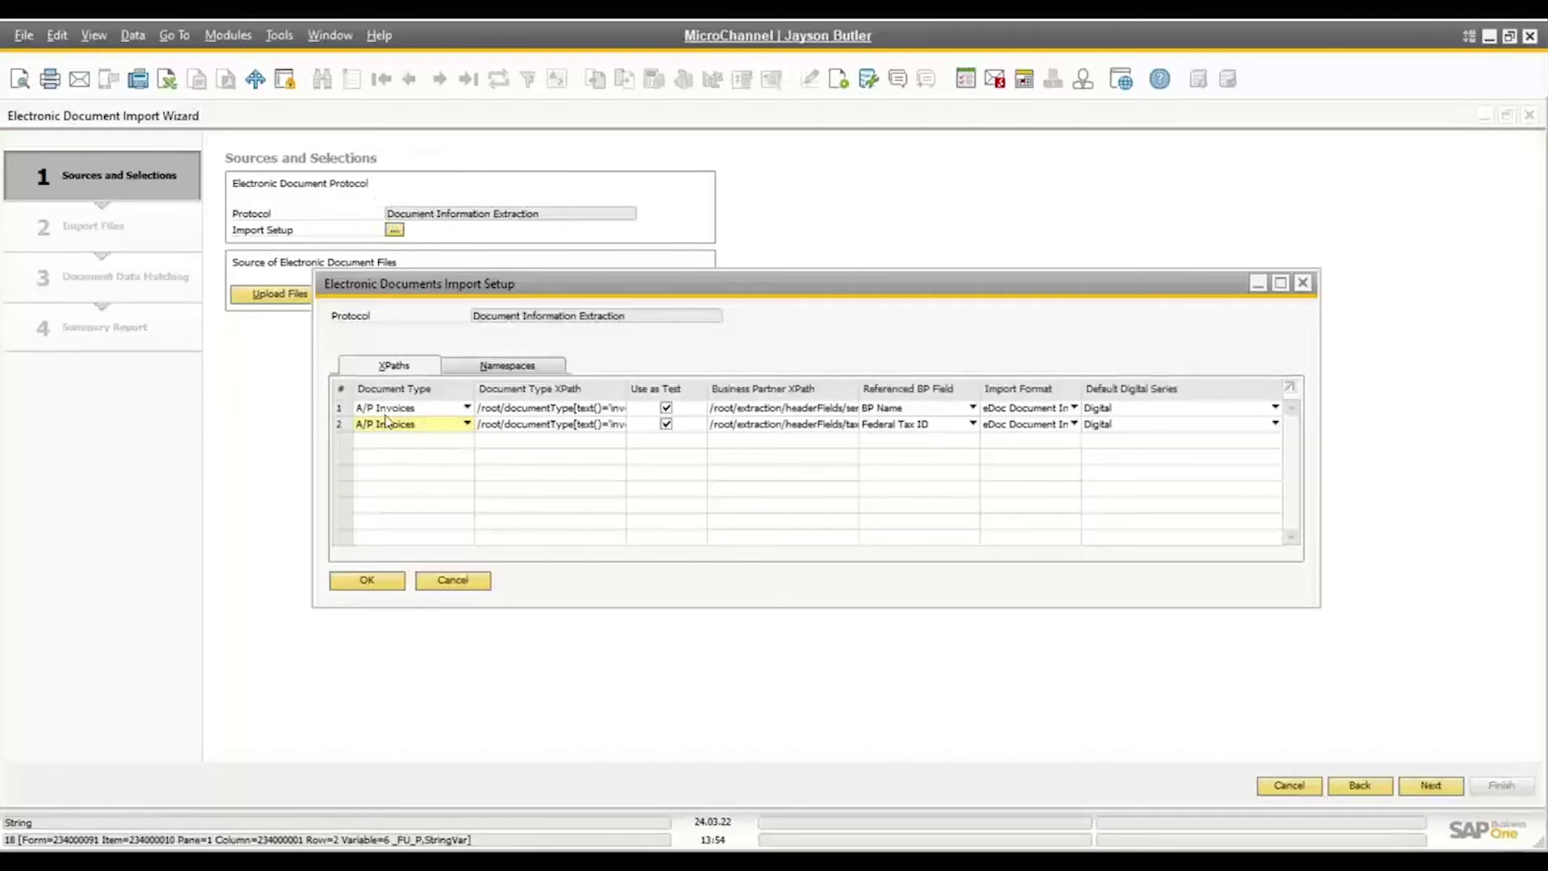
pyautogui.click(448, 407)
pyautogui.click(448, 409)
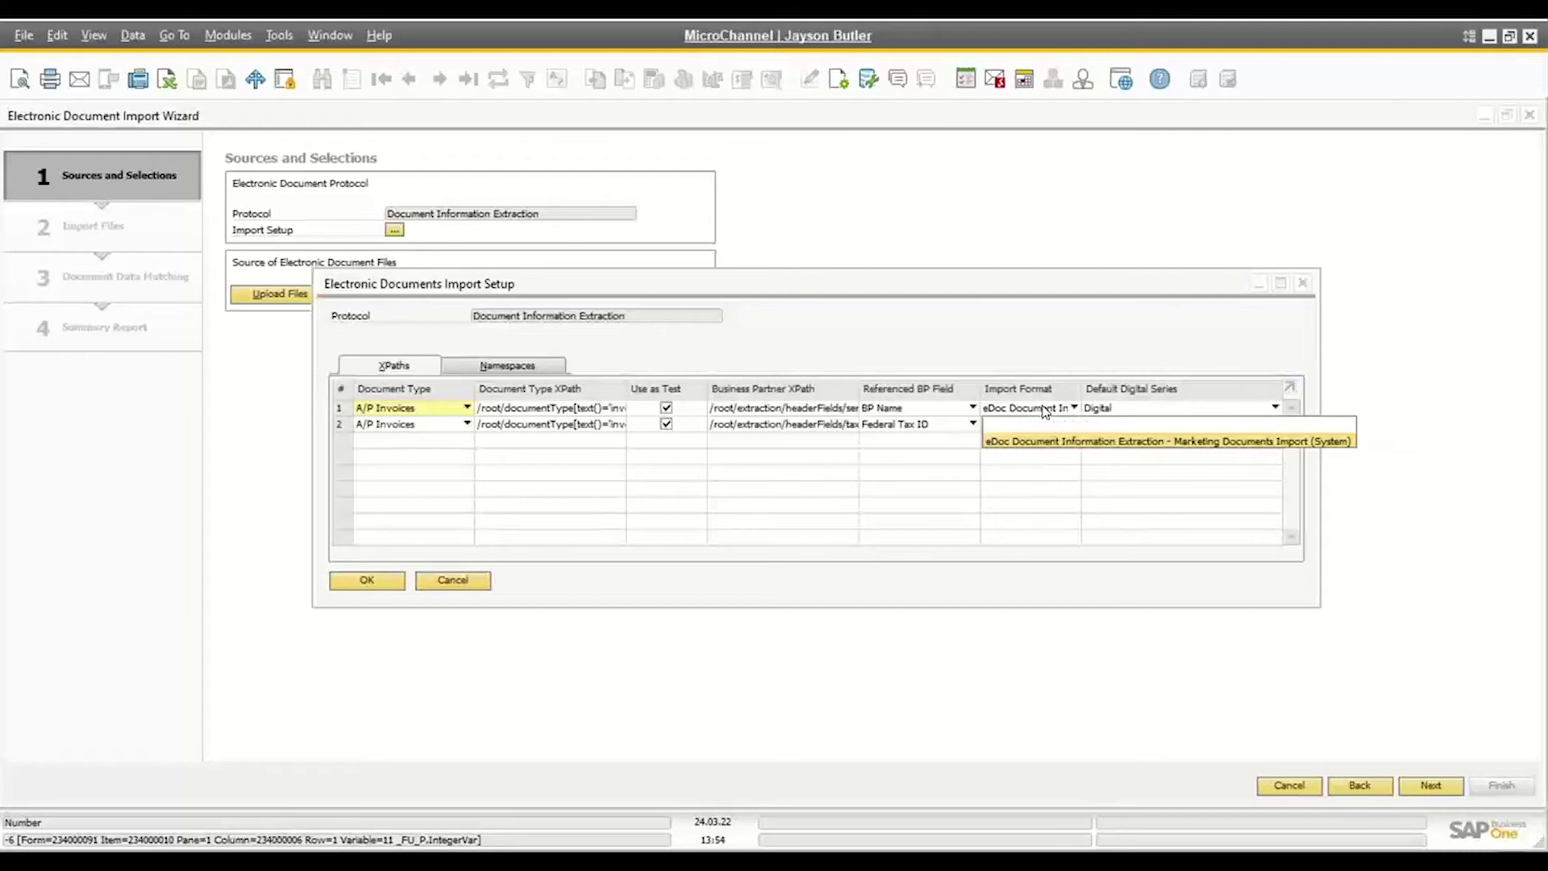
pyautogui.click(1045, 412)
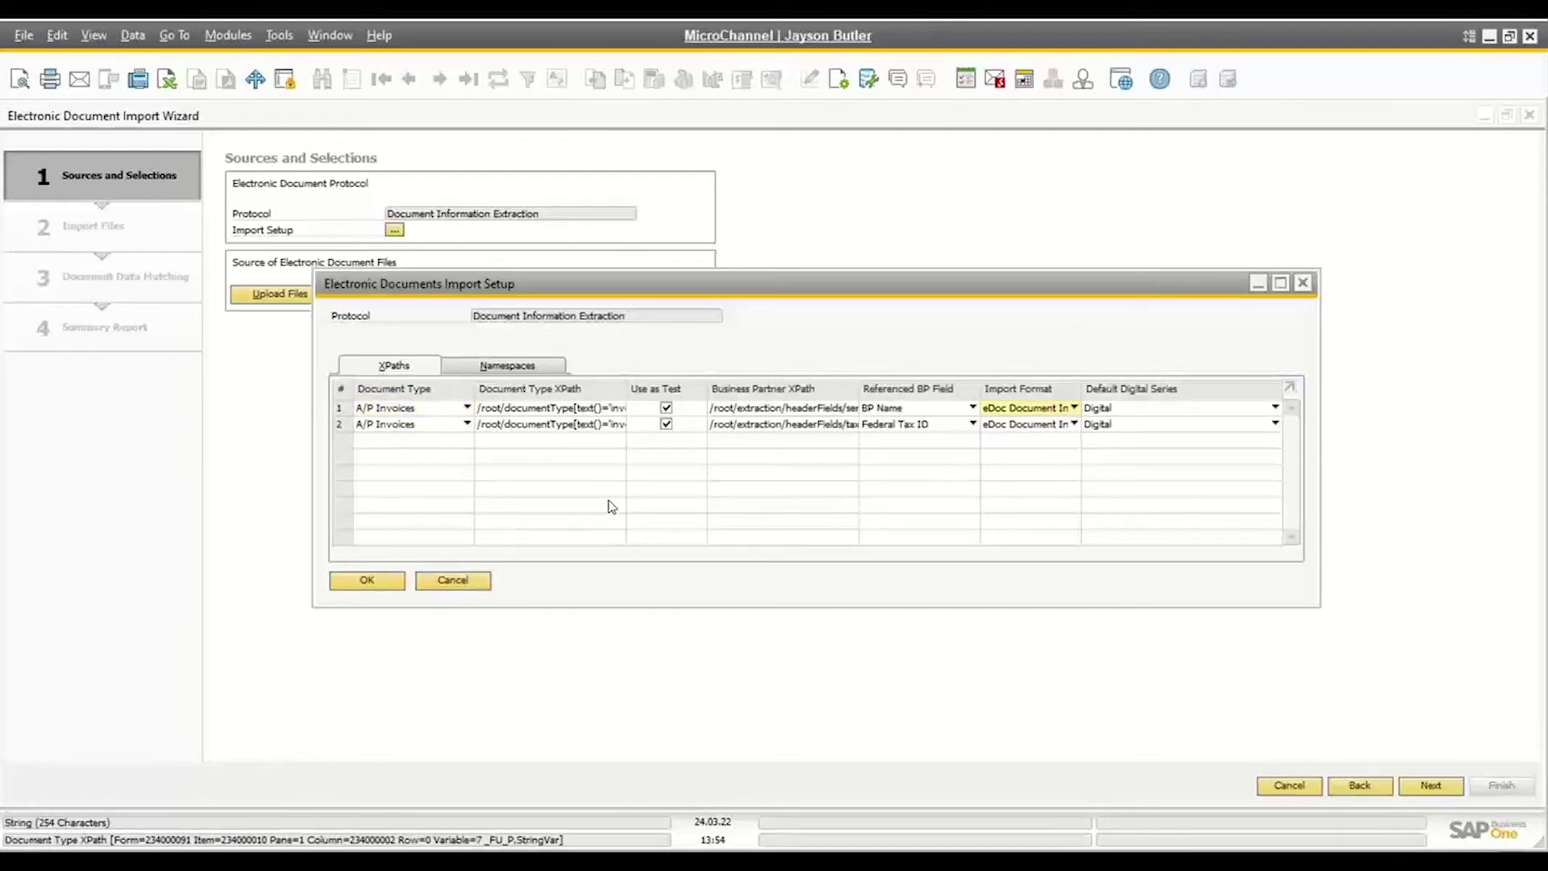
pyautogui.click(478, 574)
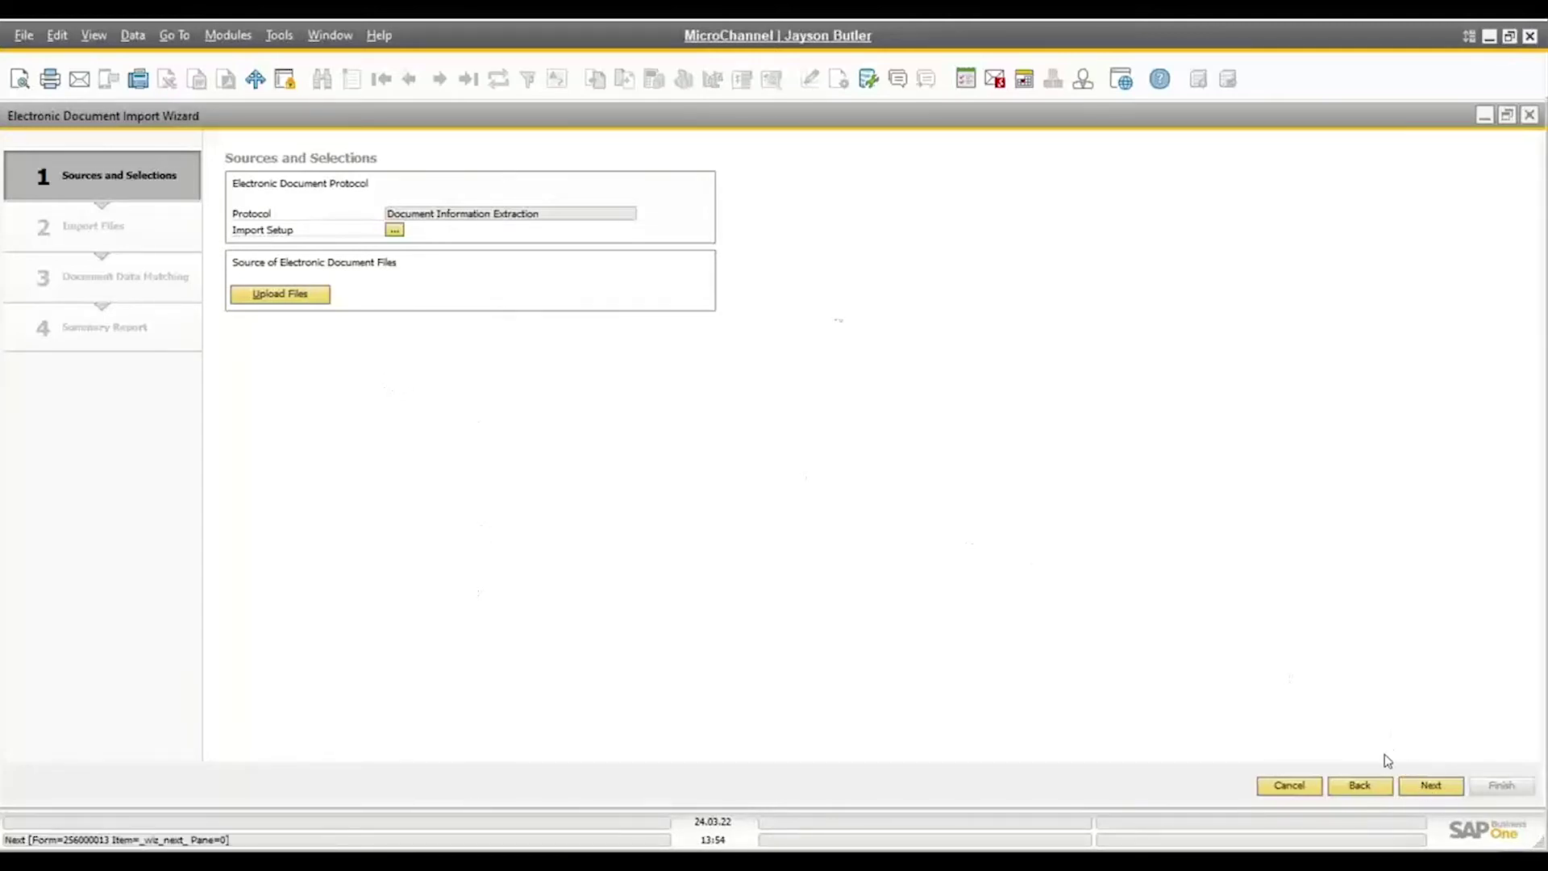
pyautogui.click(293, 296)
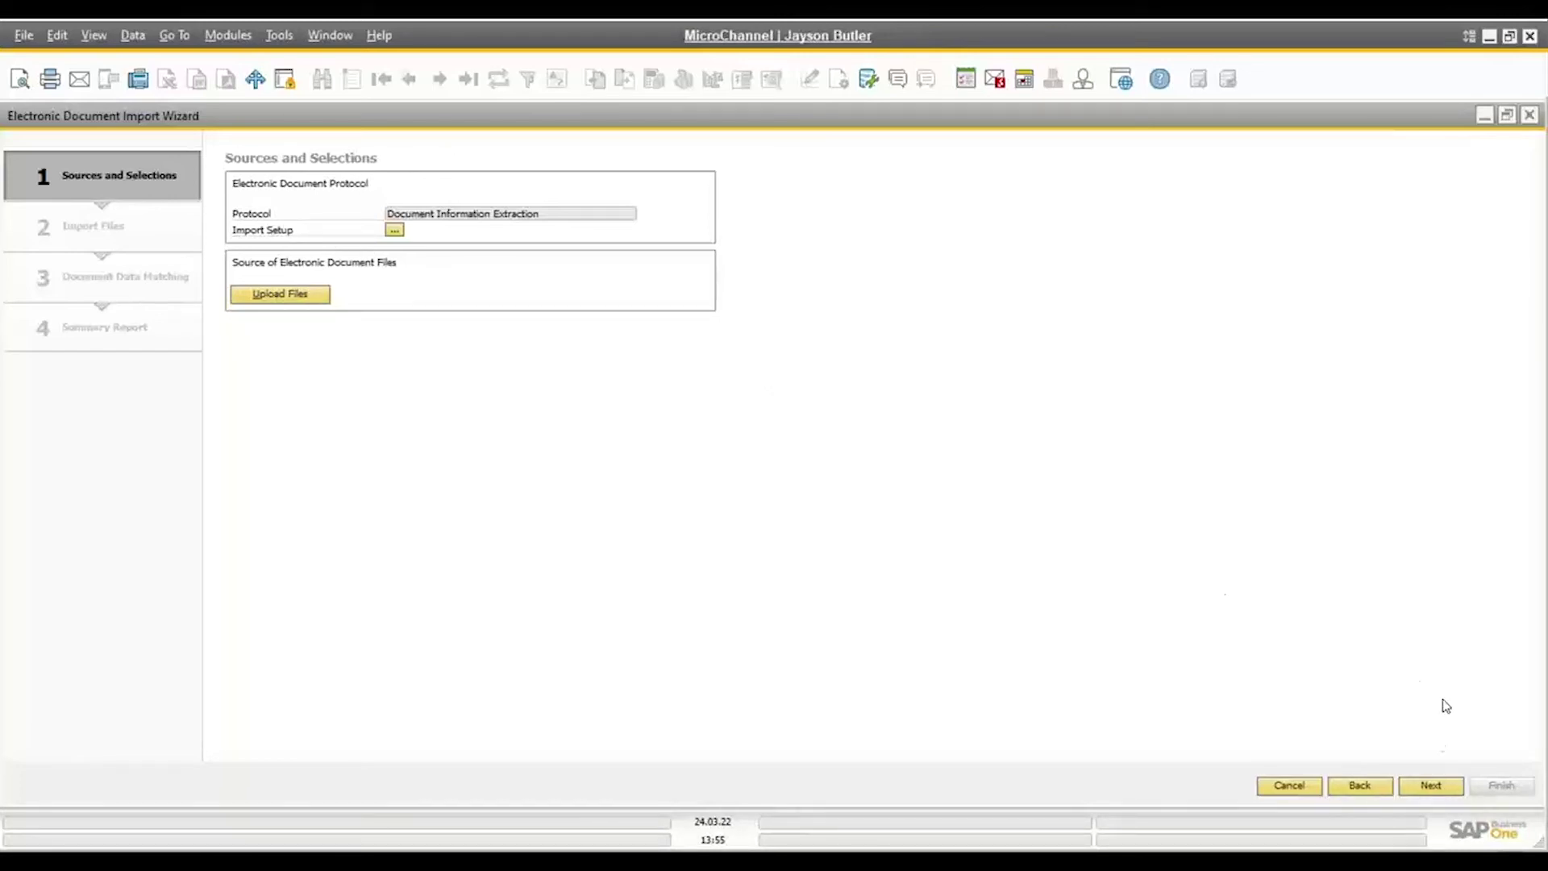
pyautogui.click(1431, 786)
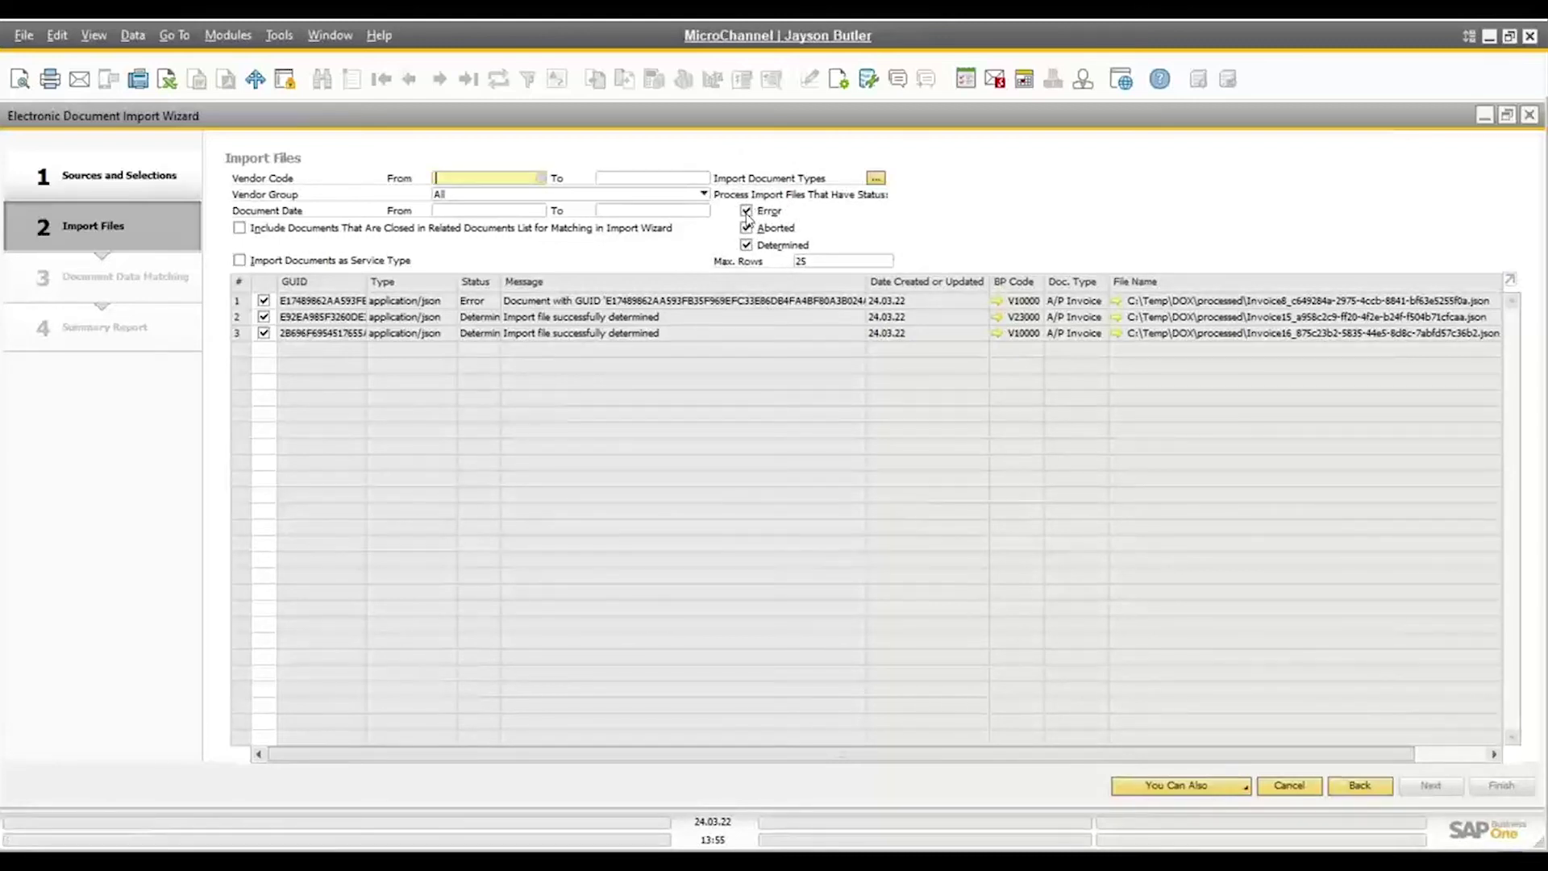
# Filter Import Files to Determined status only, showing the Invoice15 and Invoice16 JSON files and vendor codes
pyautogui.click(747, 212)
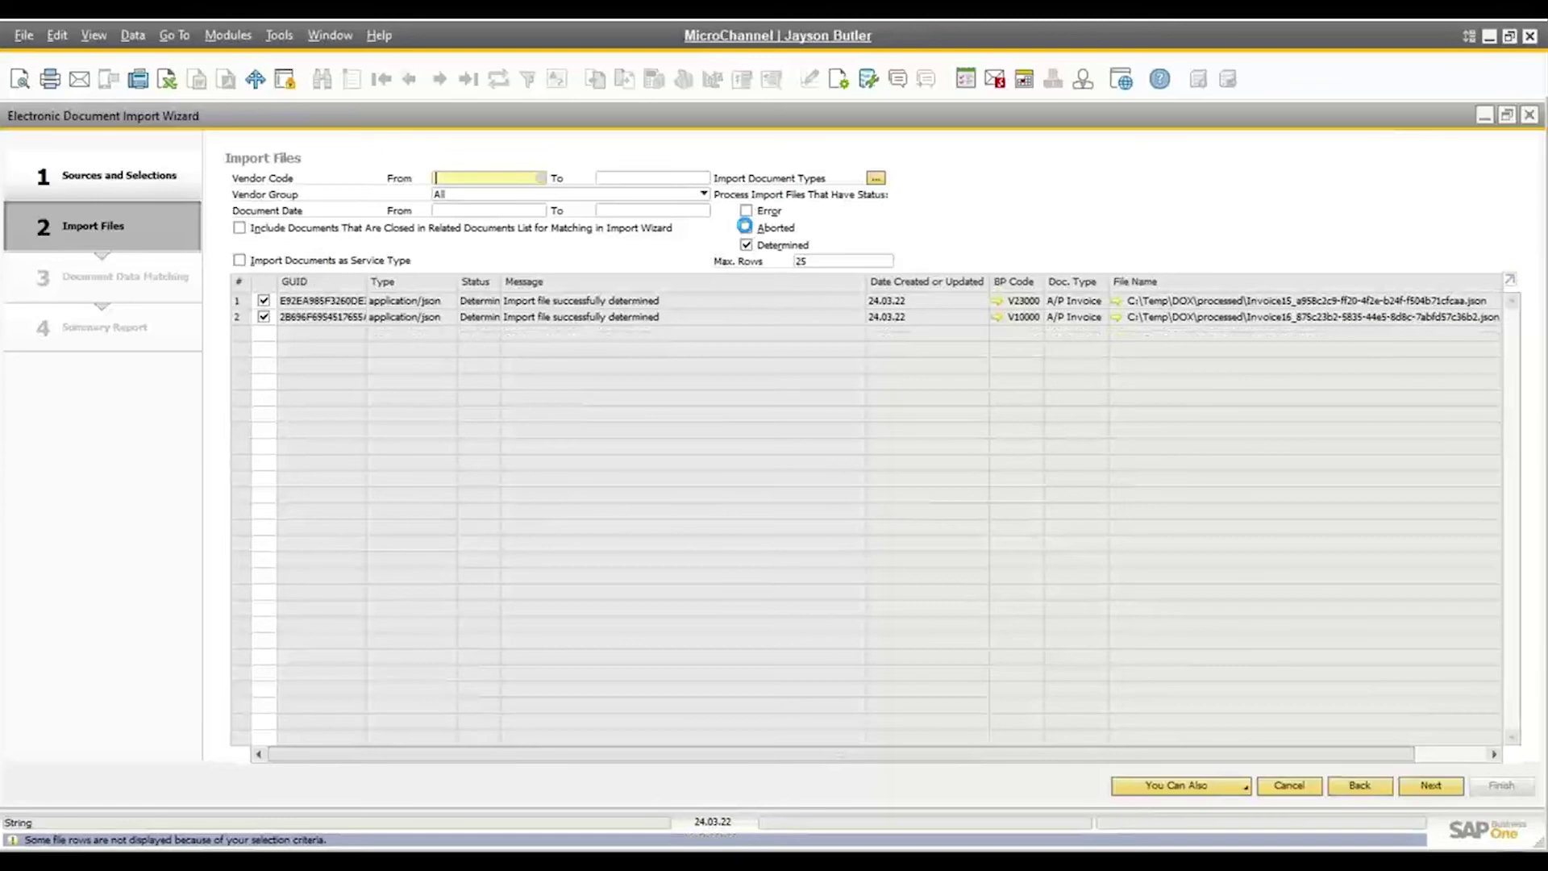
pyautogui.click(747, 229)
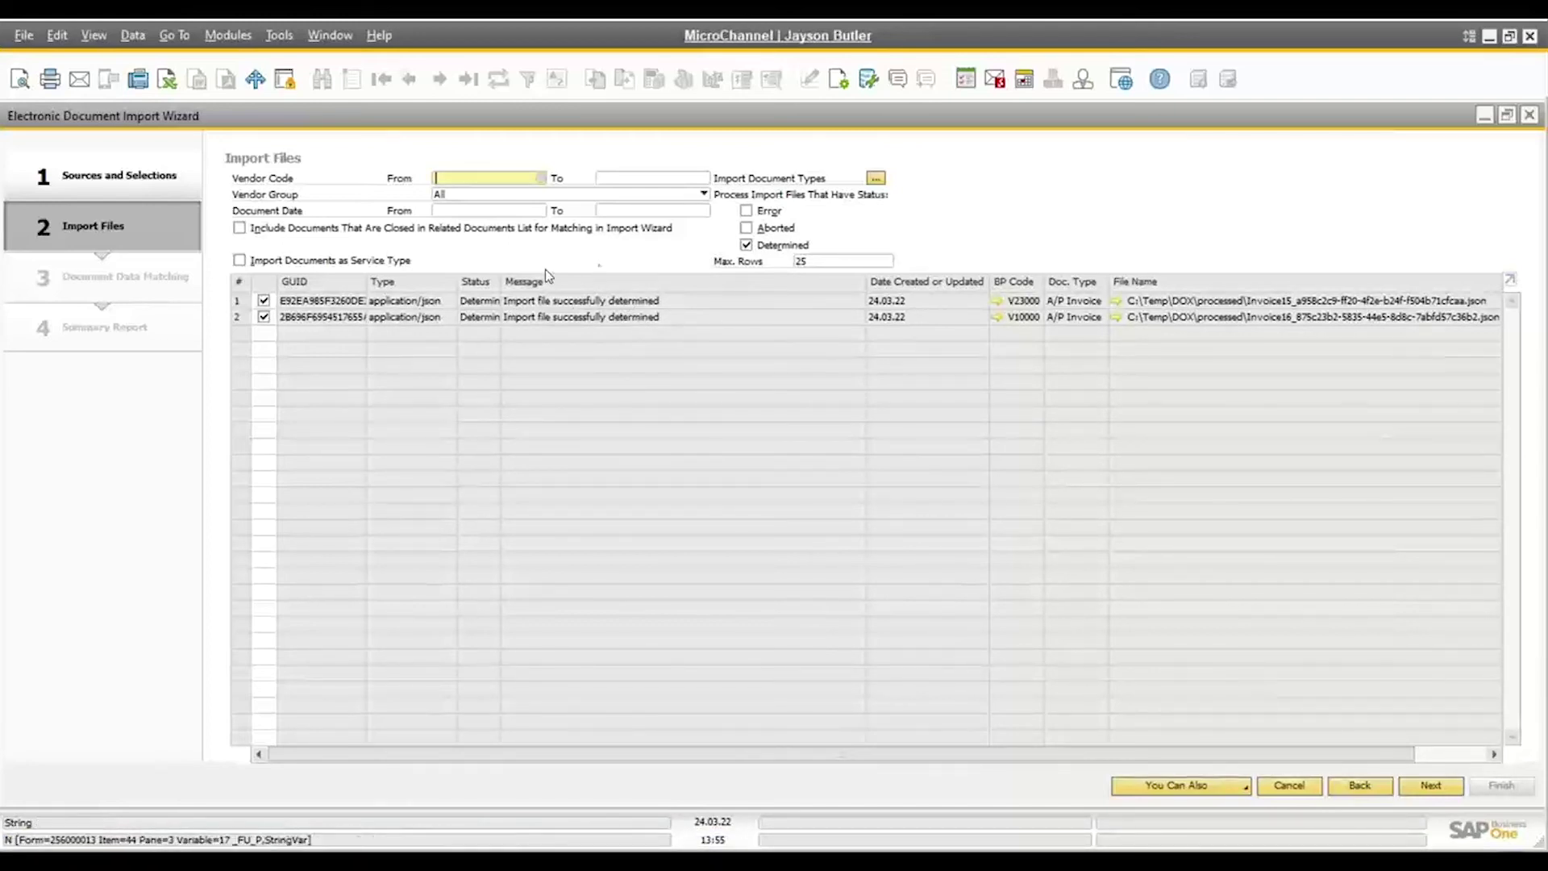
pyautogui.click(747, 245)
pyautogui.click(747, 212)
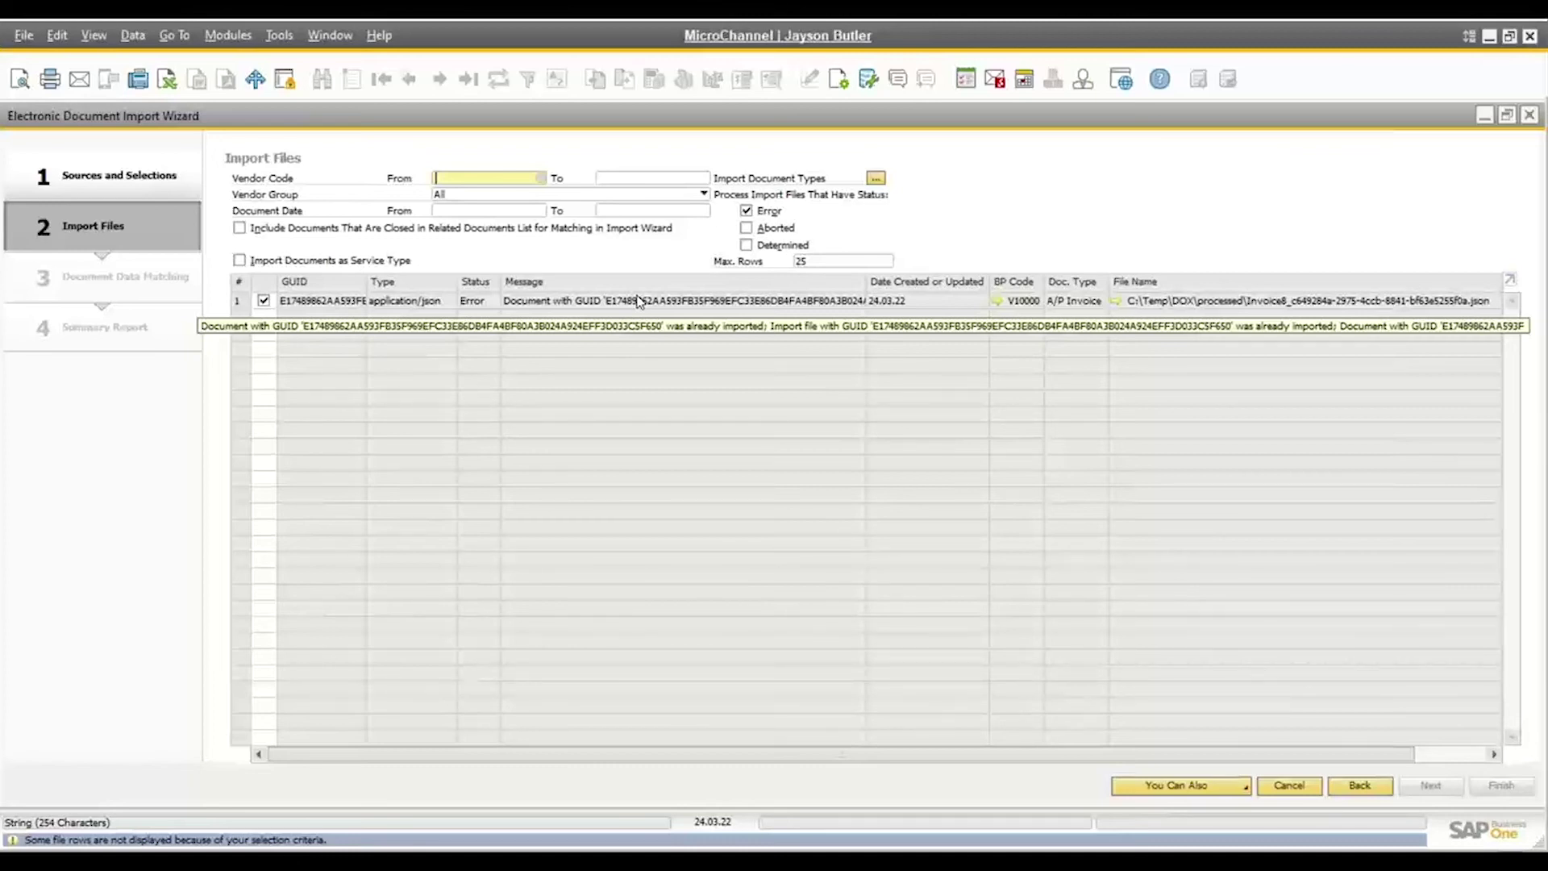
pyautogui.click(747, 230)
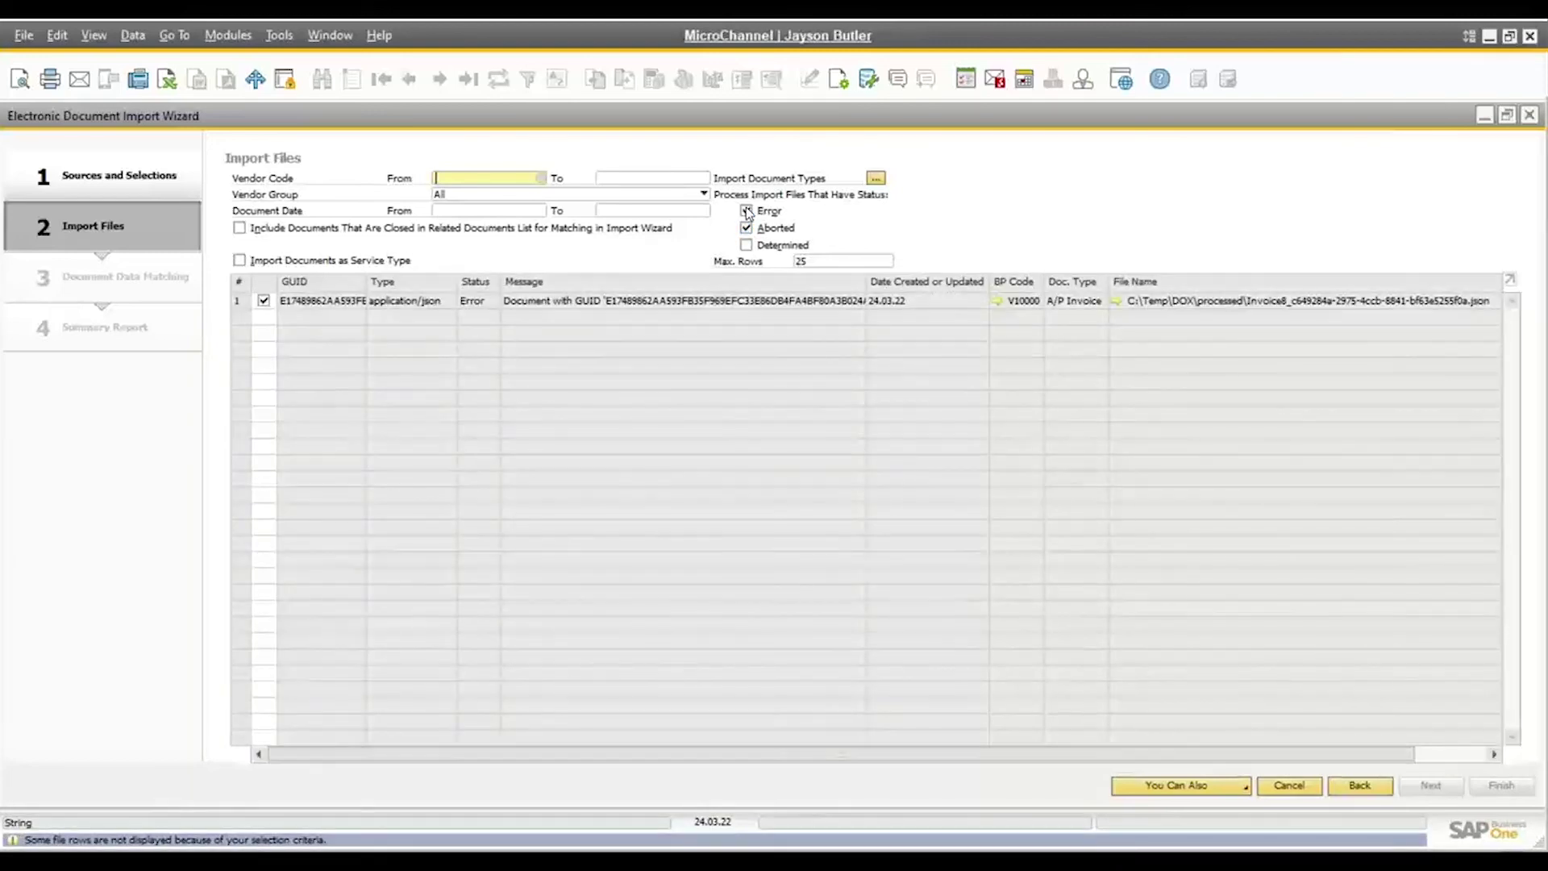
pyautogui.click(747, 211)
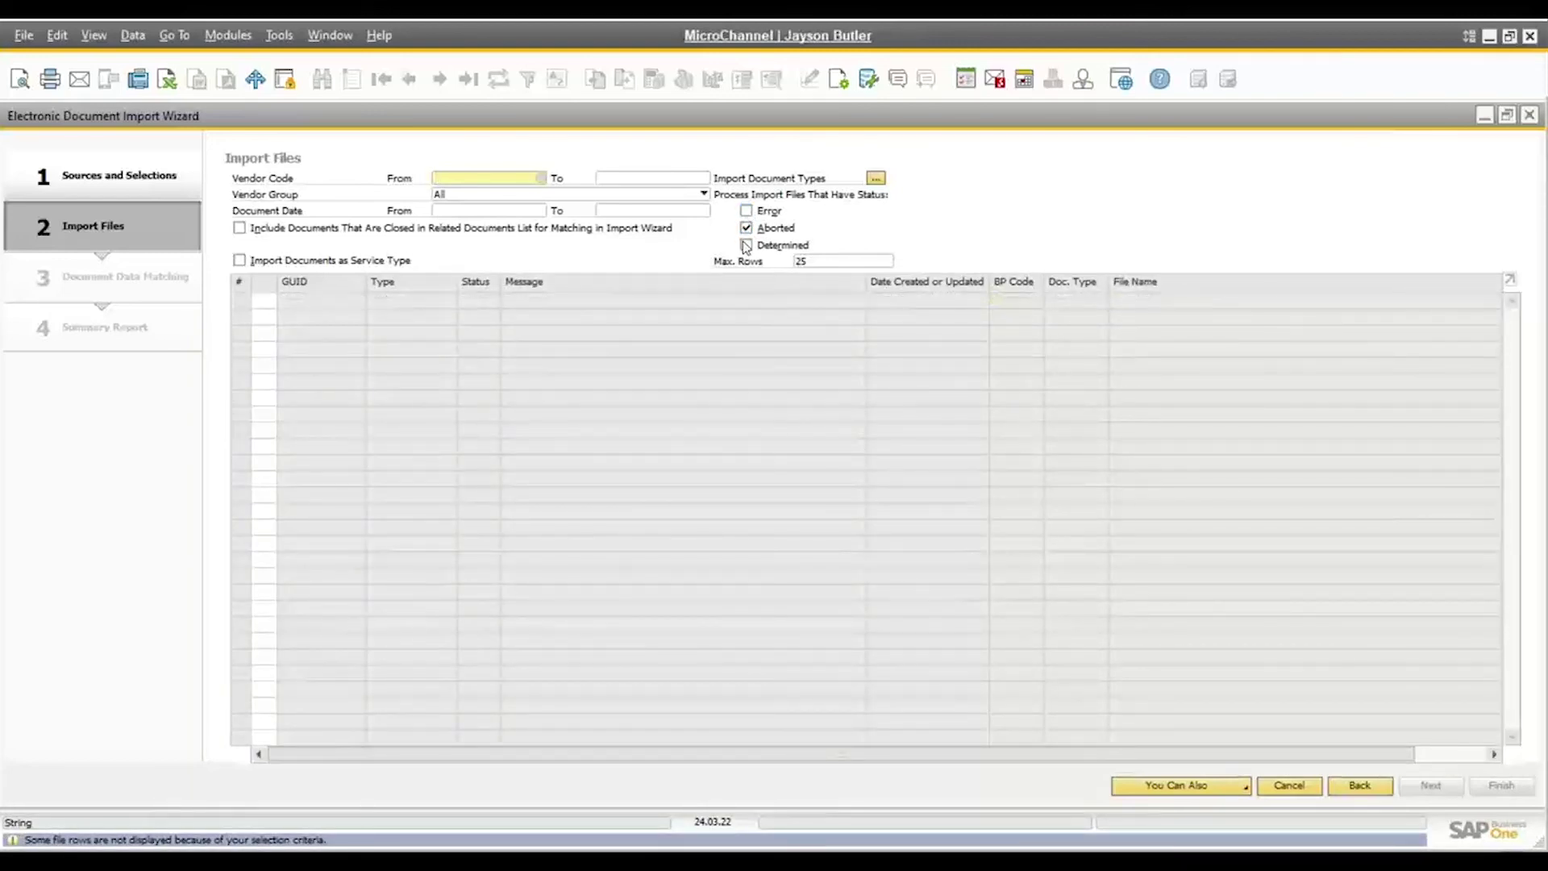
pyautogui.click(747, 228)
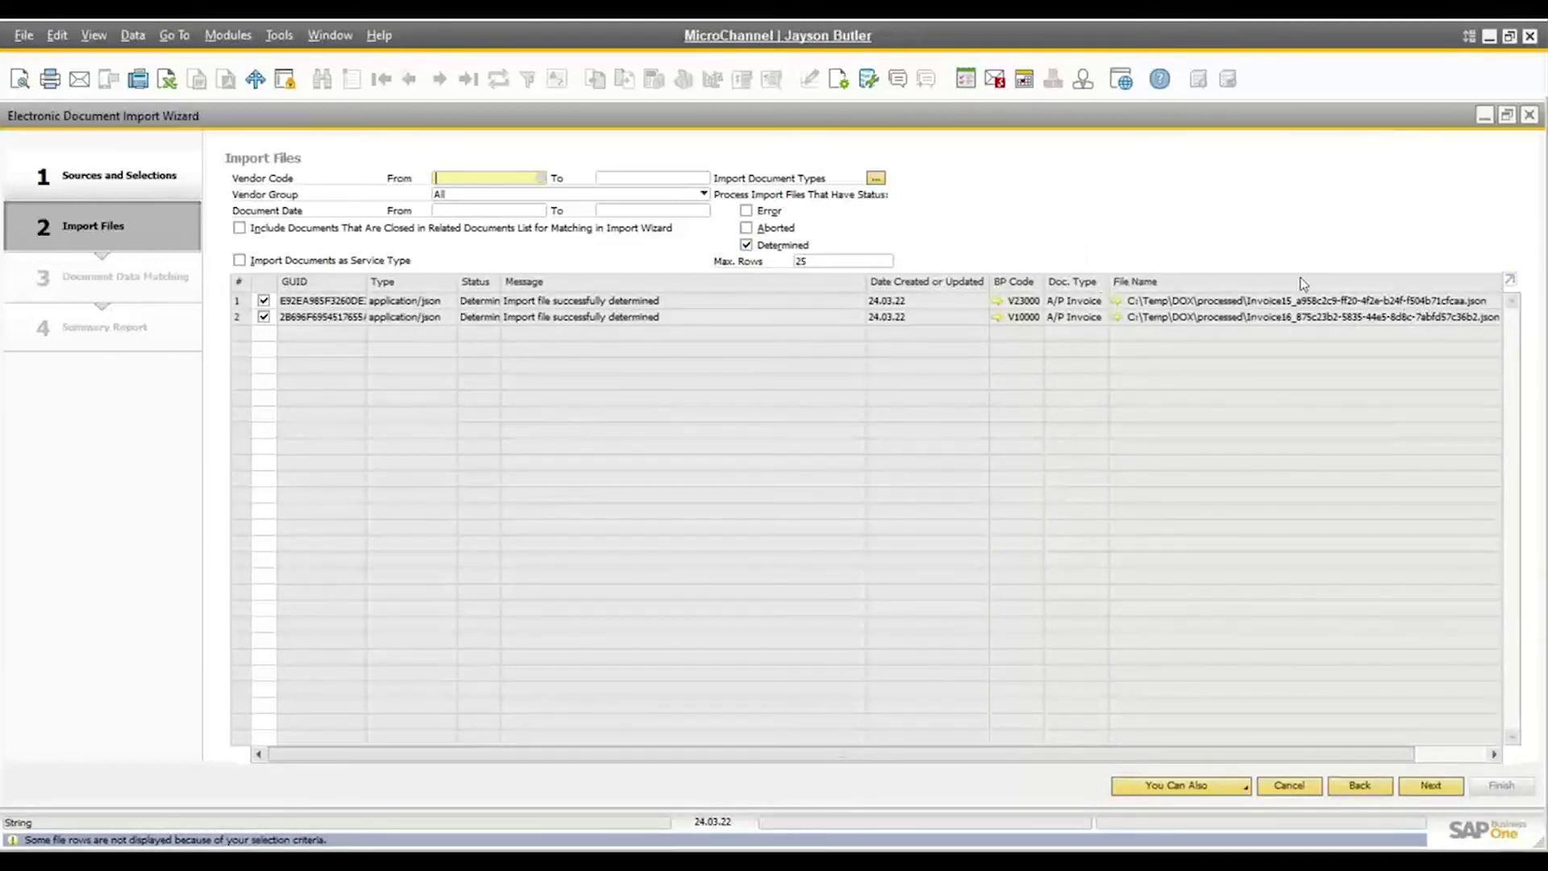
pyautogui.click(1021, 319)
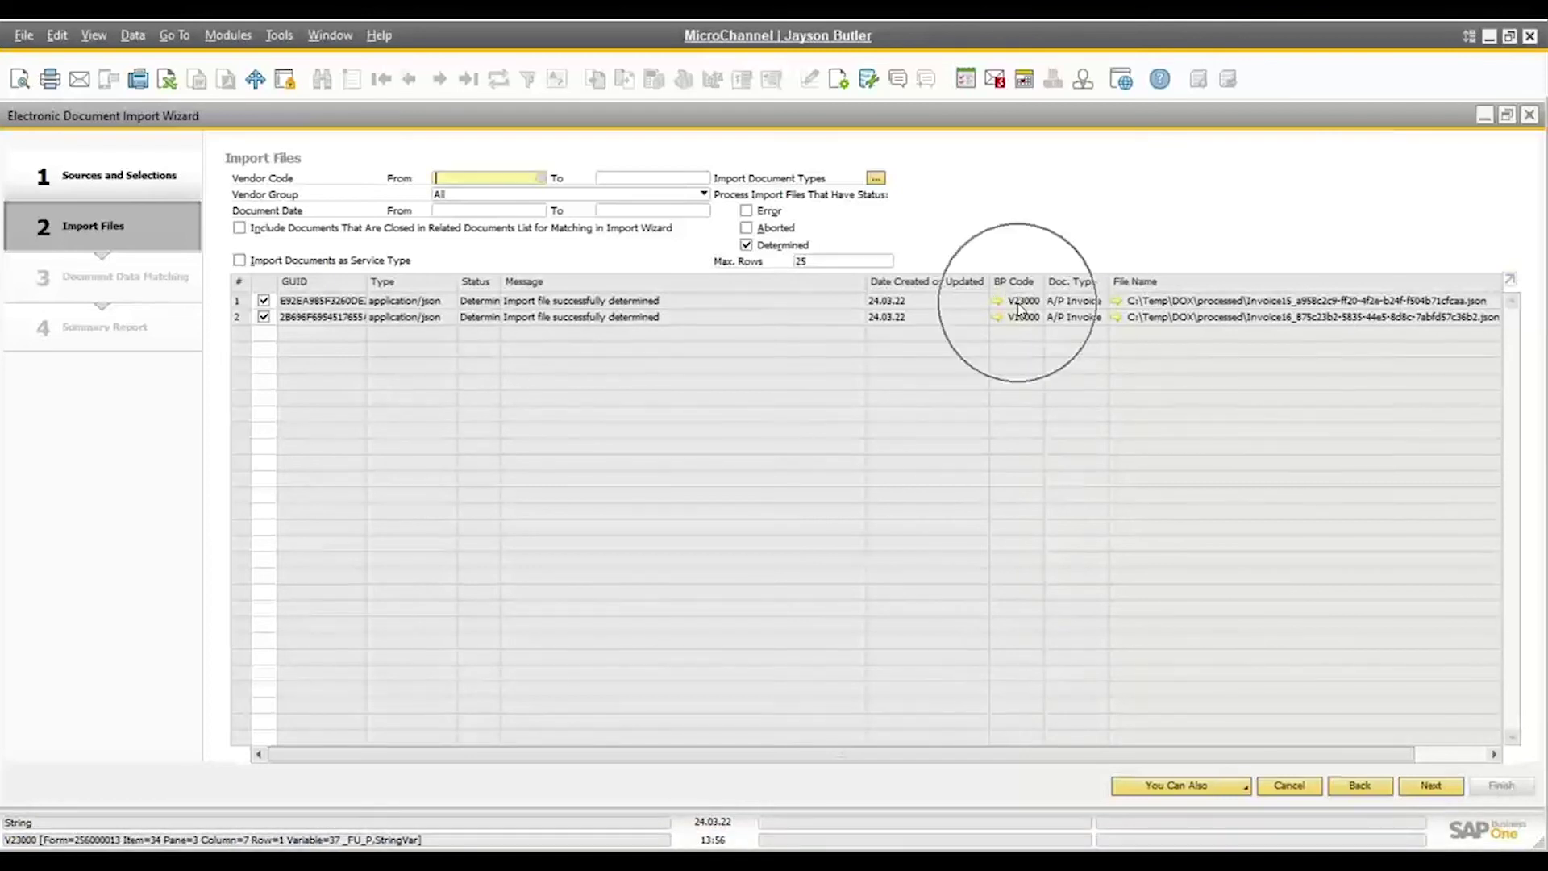
pyautogui.click(1021, 320)
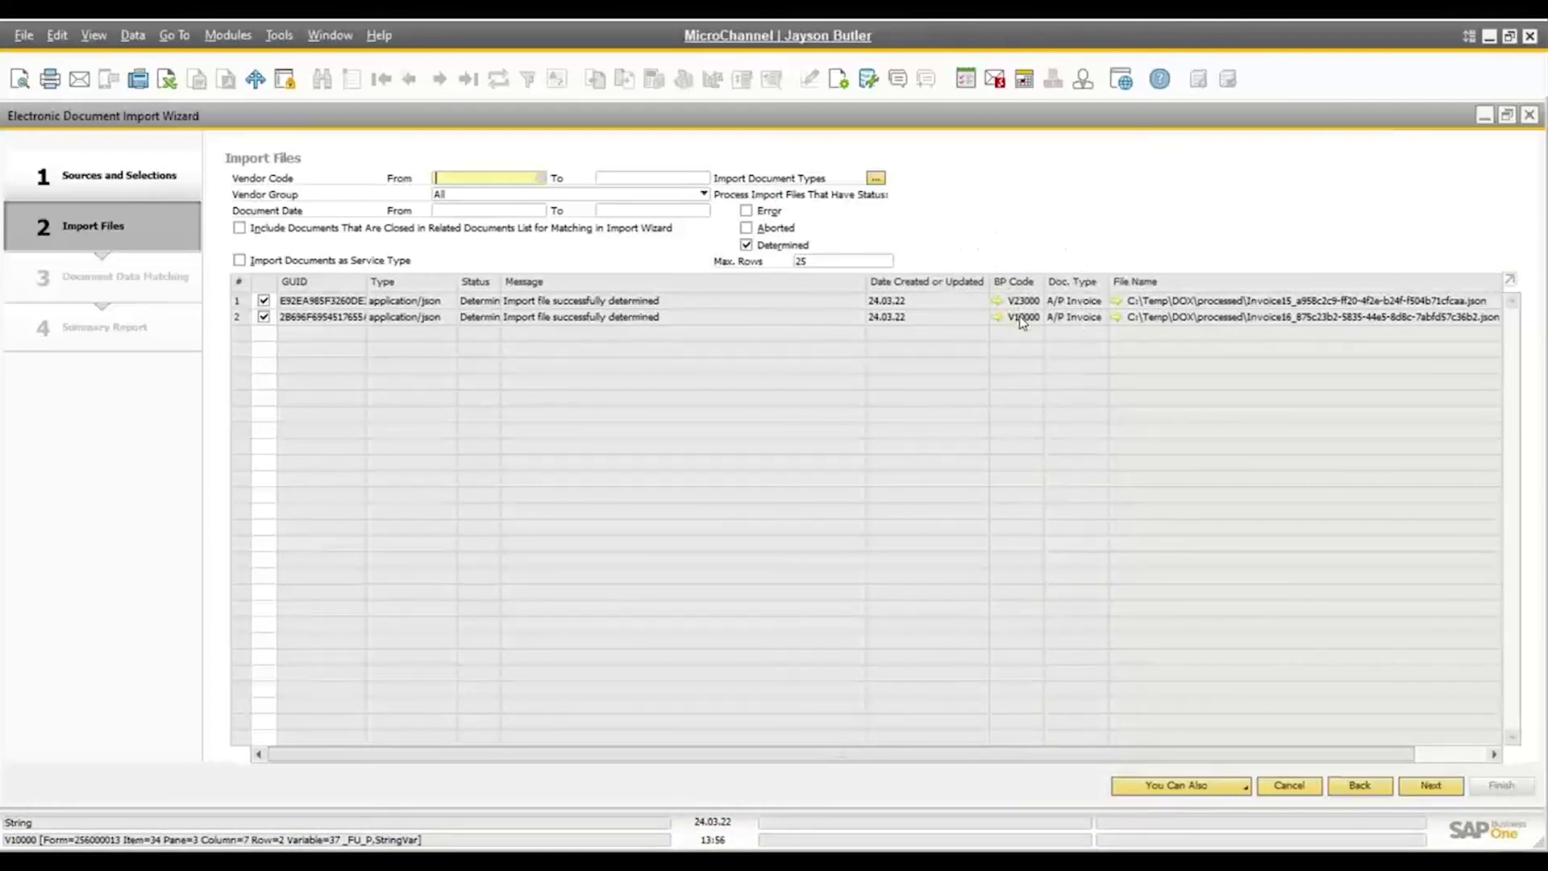
# Go to Document Data Matching, expand Not Matched Invoice15, and open its source PDF
pyautogui.click(1450, 789)
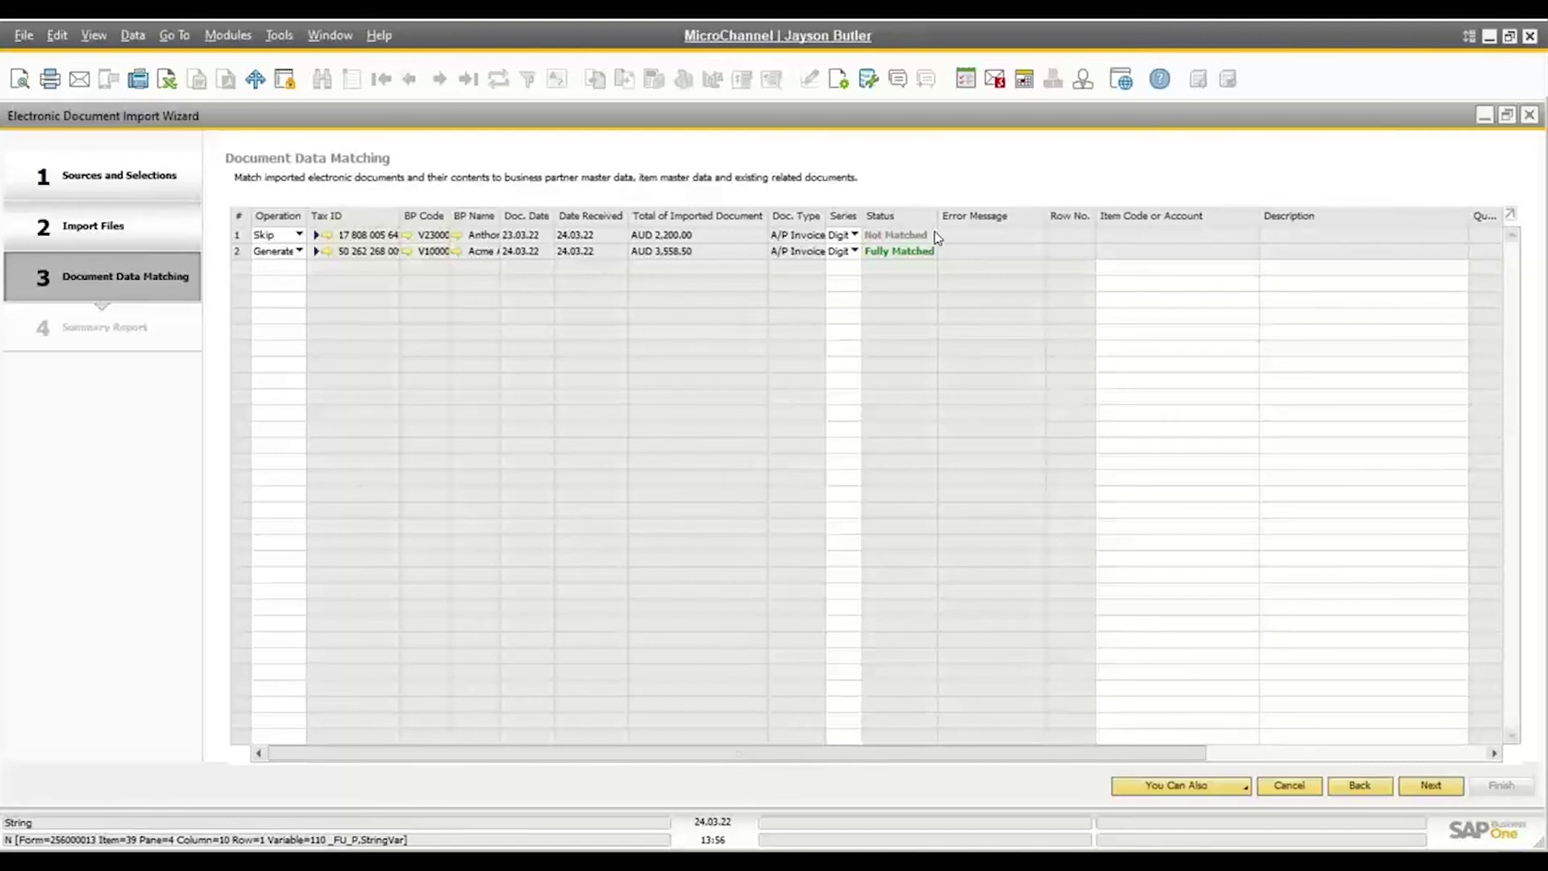
pyautogui.click(316, 237)
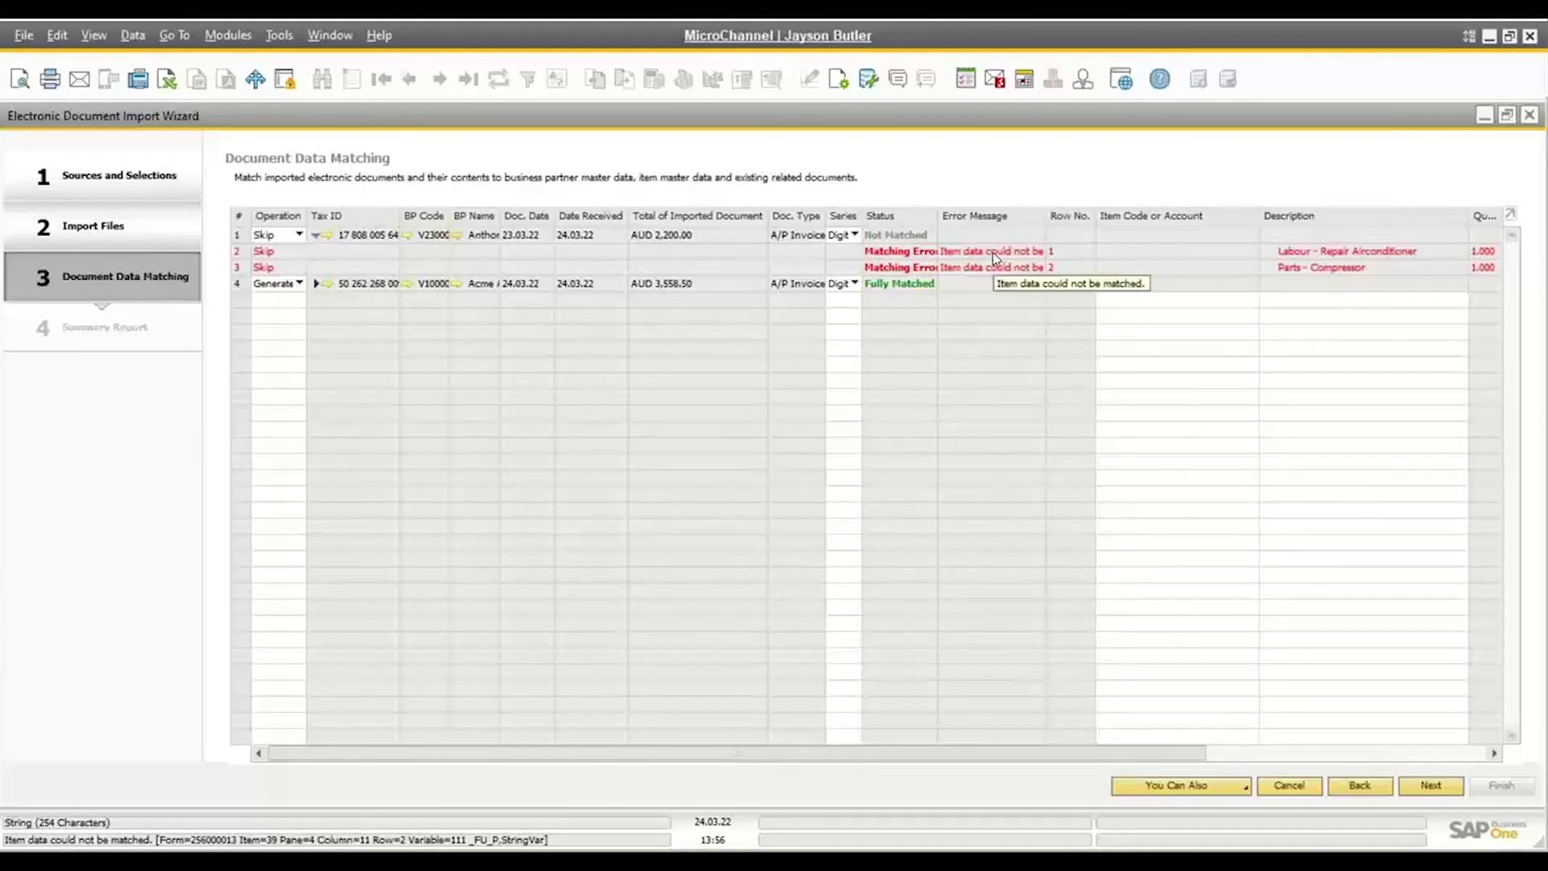
pyautogui.click(329, 235)
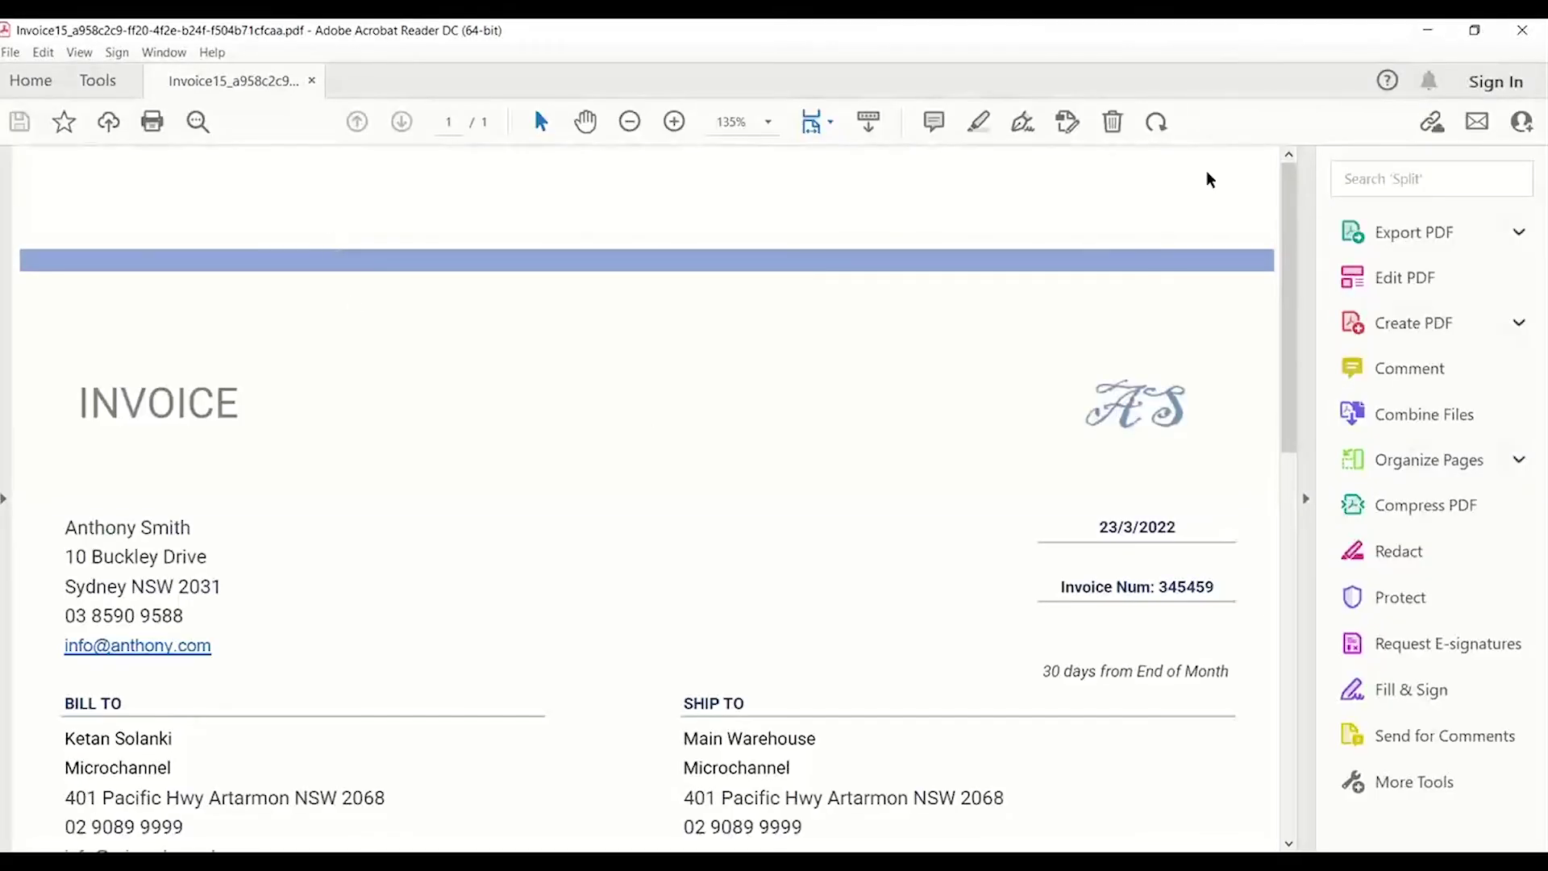
pyautogui.moveTo(1284, 188); pyautogui.dragTo(1296, 359)
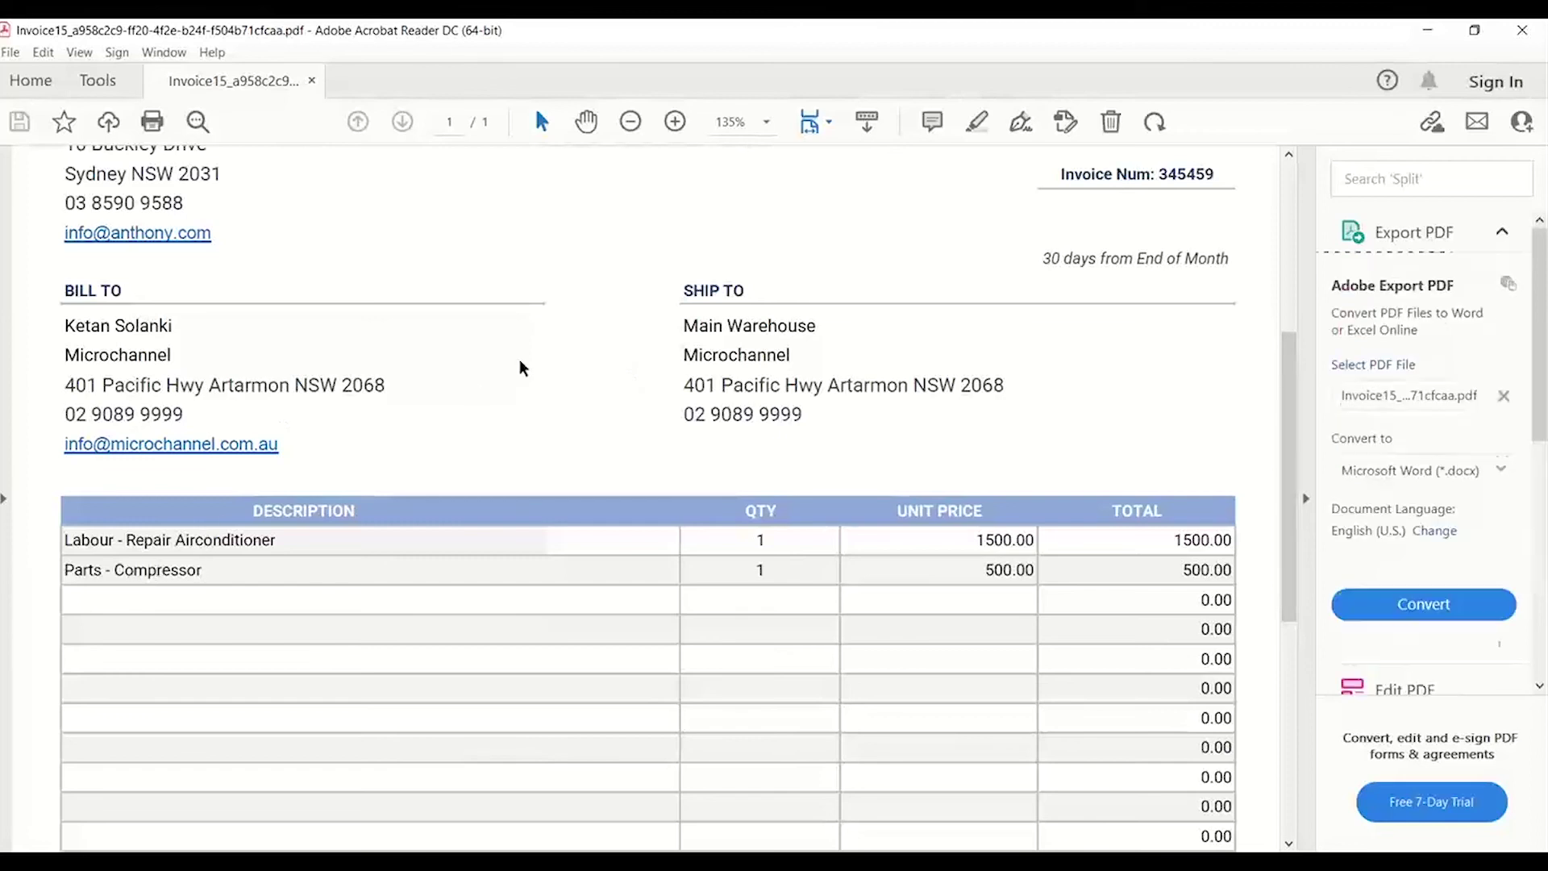
pyautogui.click(1522, 30)
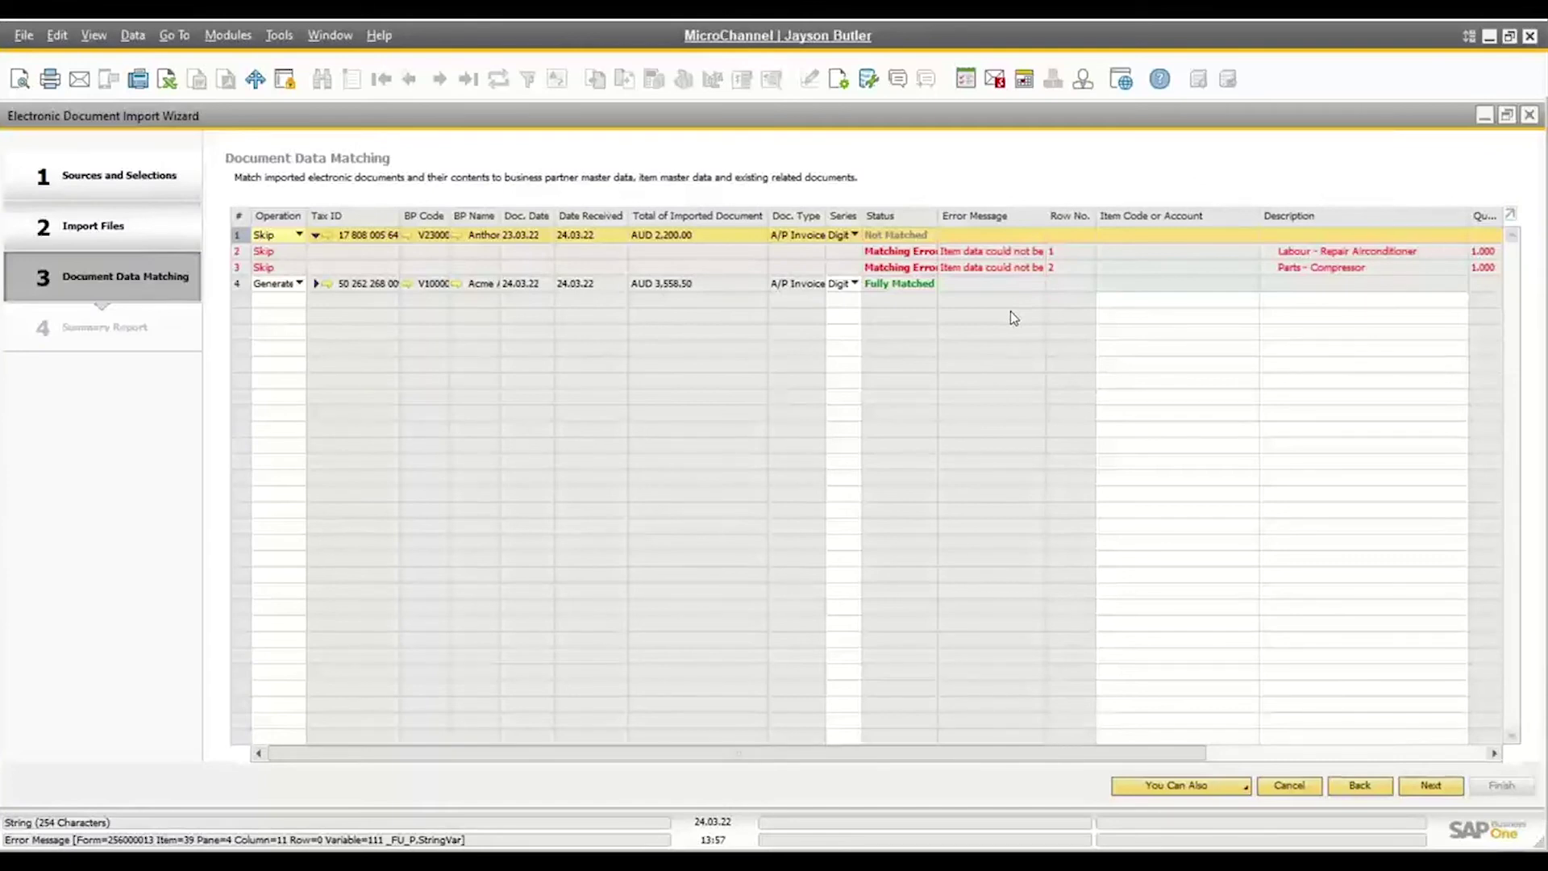
# Set the first invoice to be generated as a service-type document
pyautogui.moveTo(937, 752); pyautogui.dragTo(1121, 756)
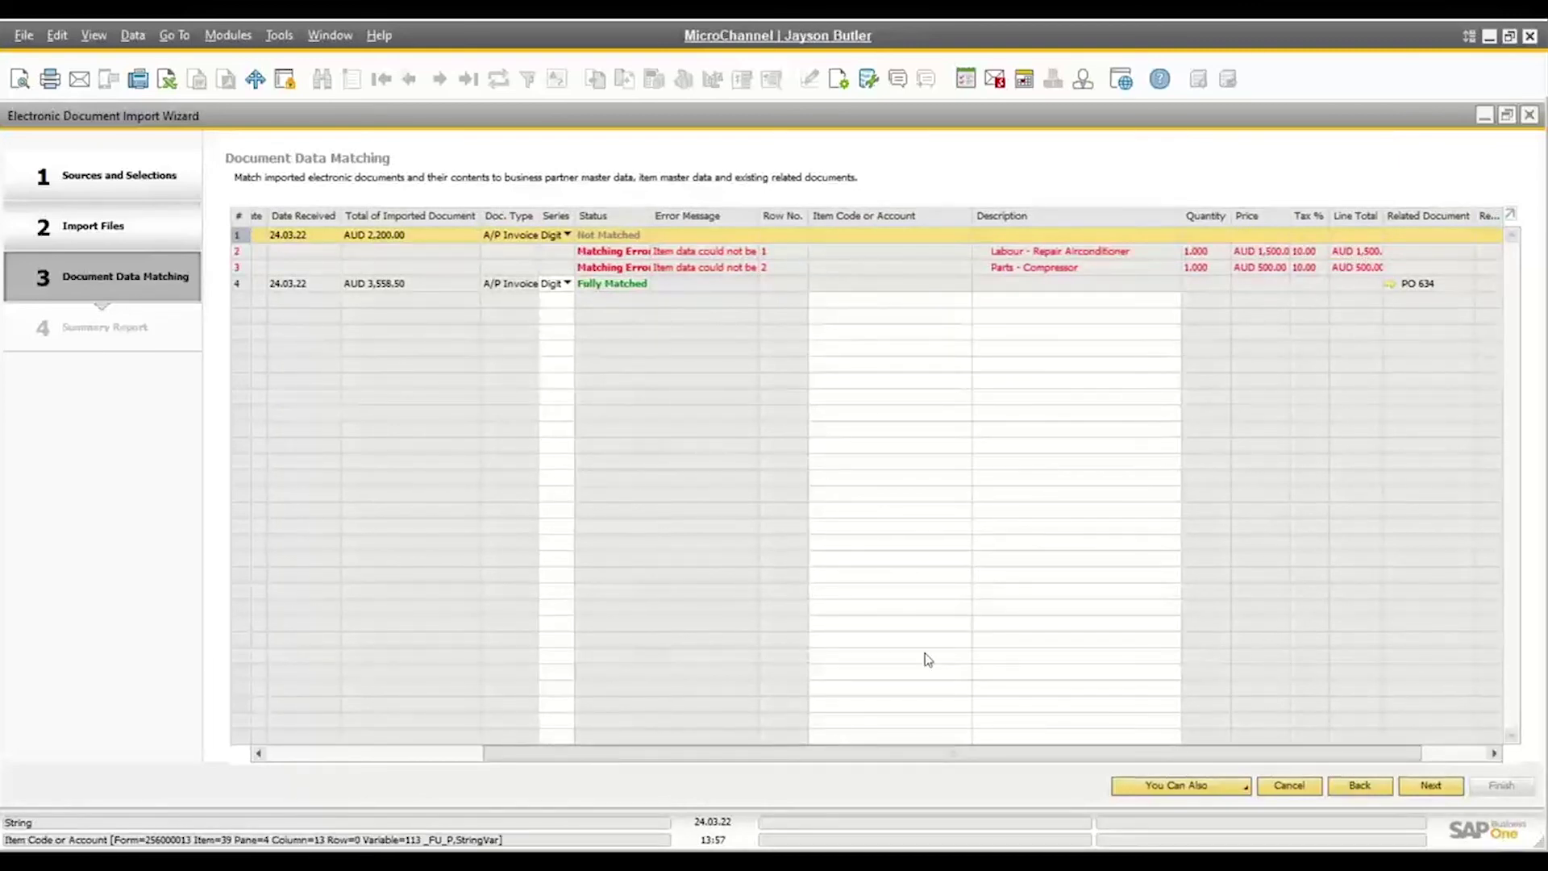
pyautogui.click(458, 752)
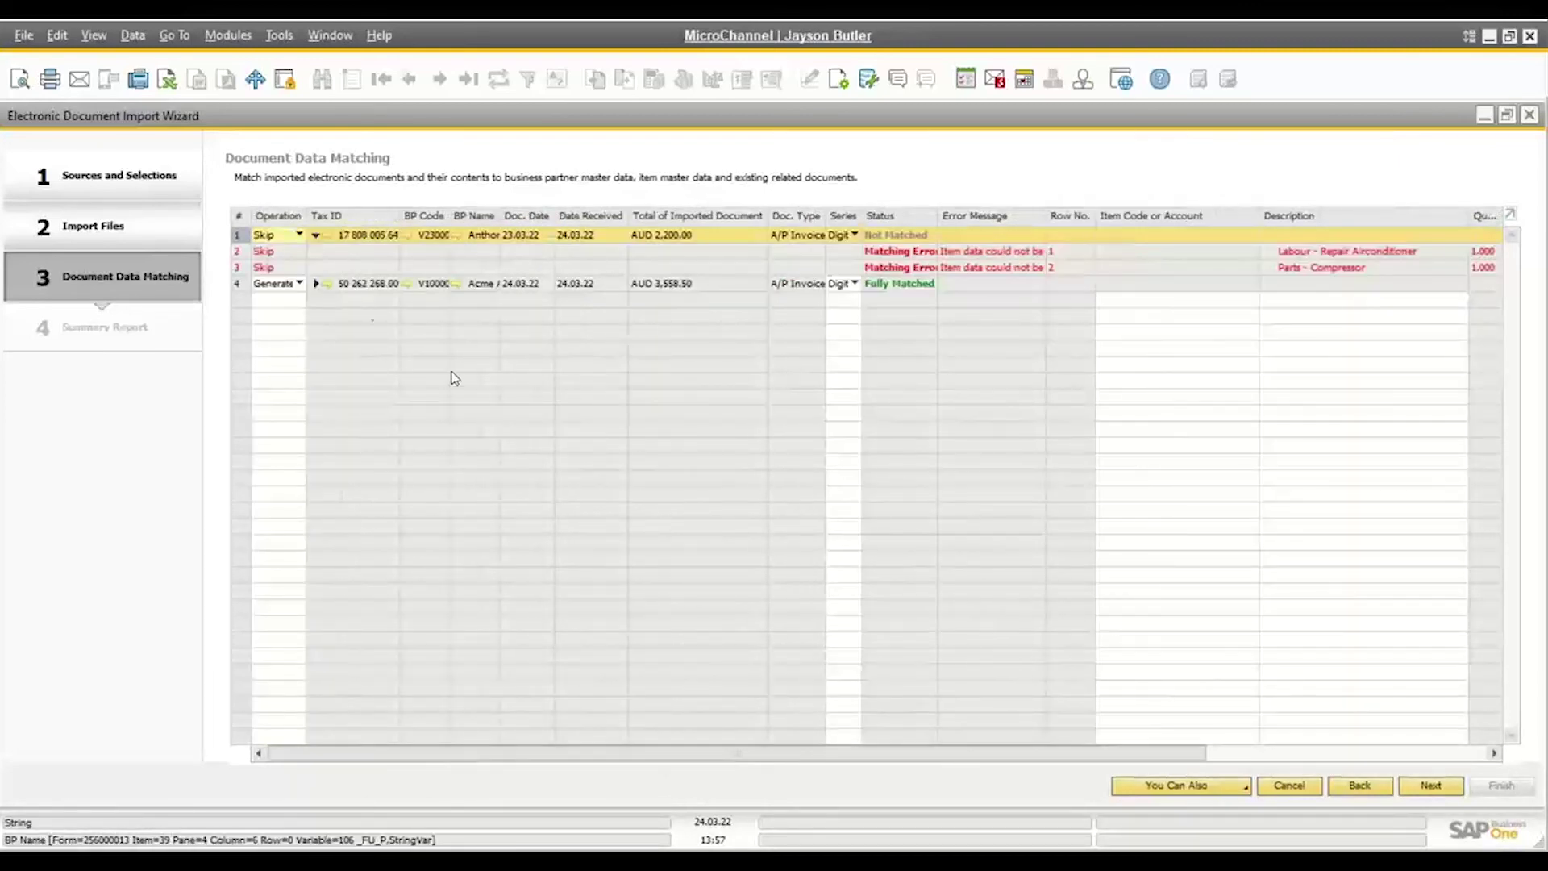
pyautogui.click(299, 235)
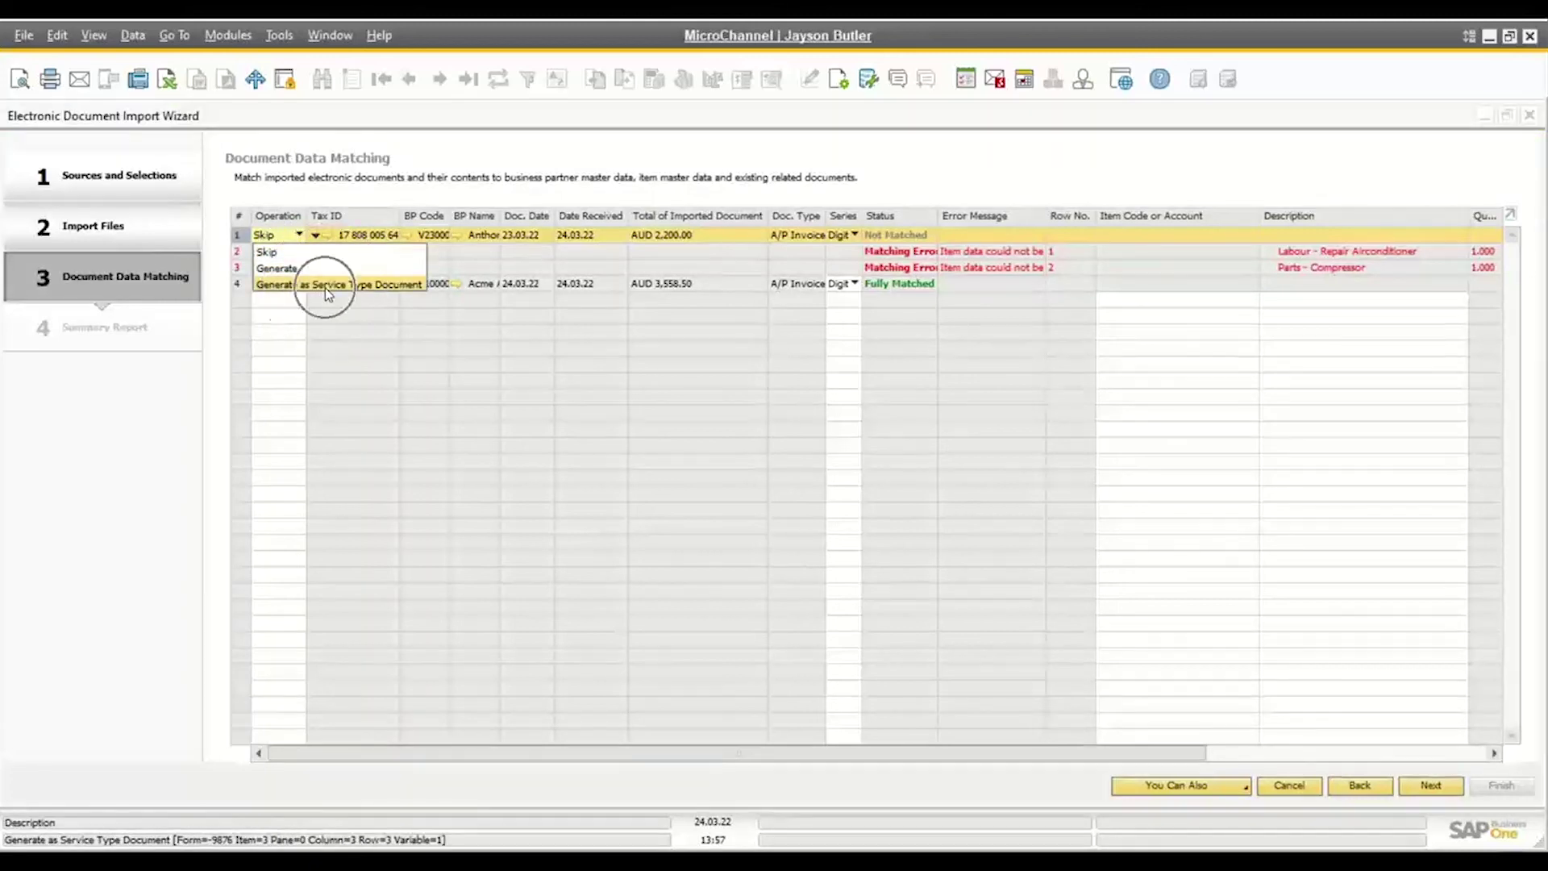
pyautogui.click(368, 287)
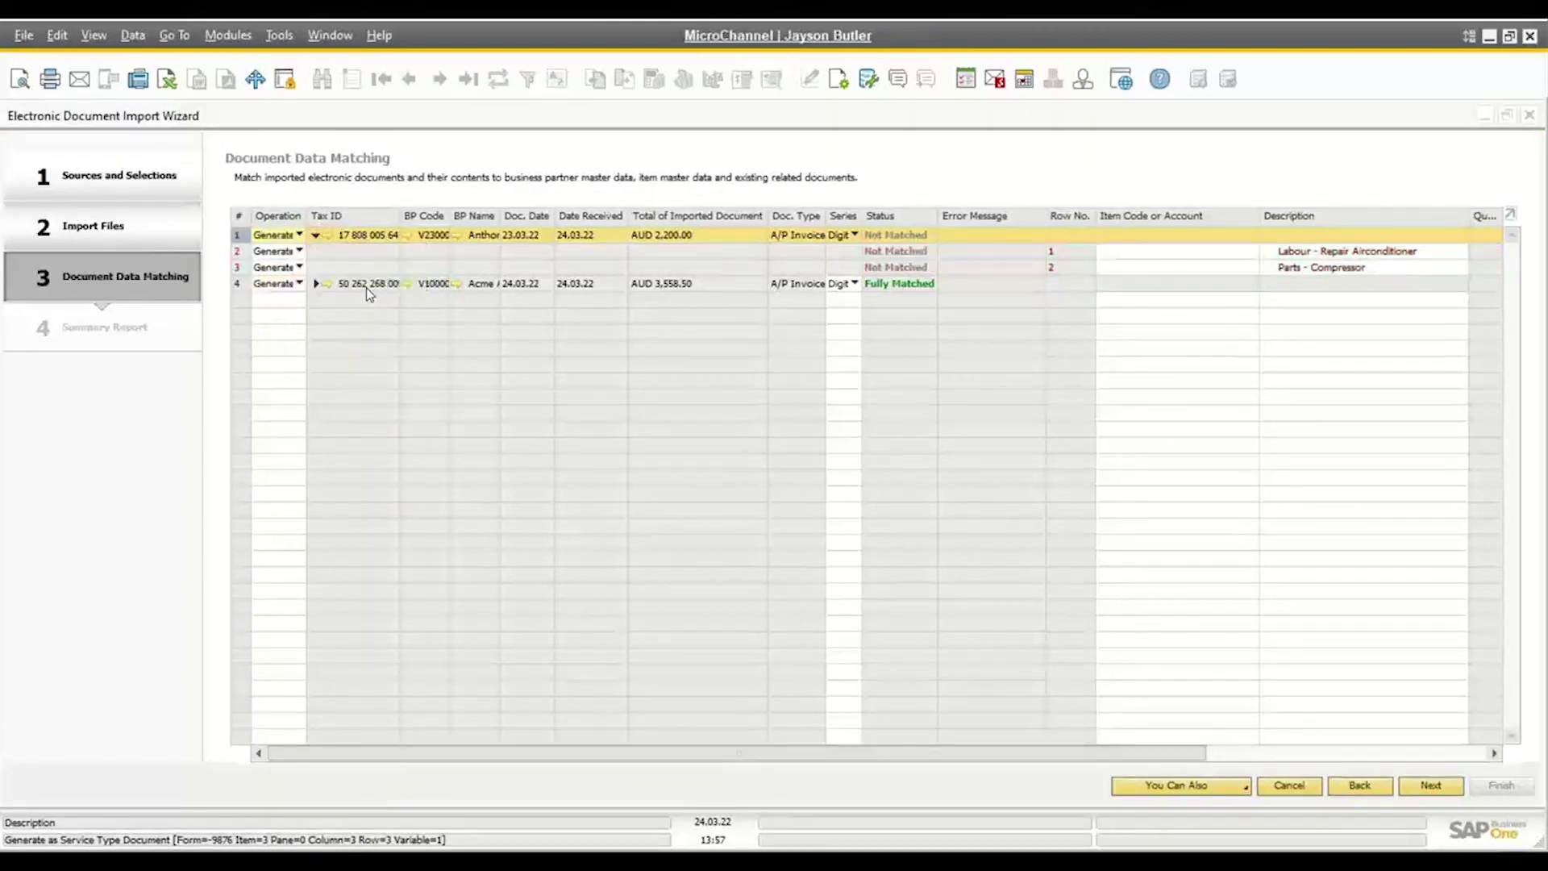
# Code the labour and parts lines to account 605000 Building Maintenance, then expand Invoice16's lines
pyautogui.click(1136, 253)
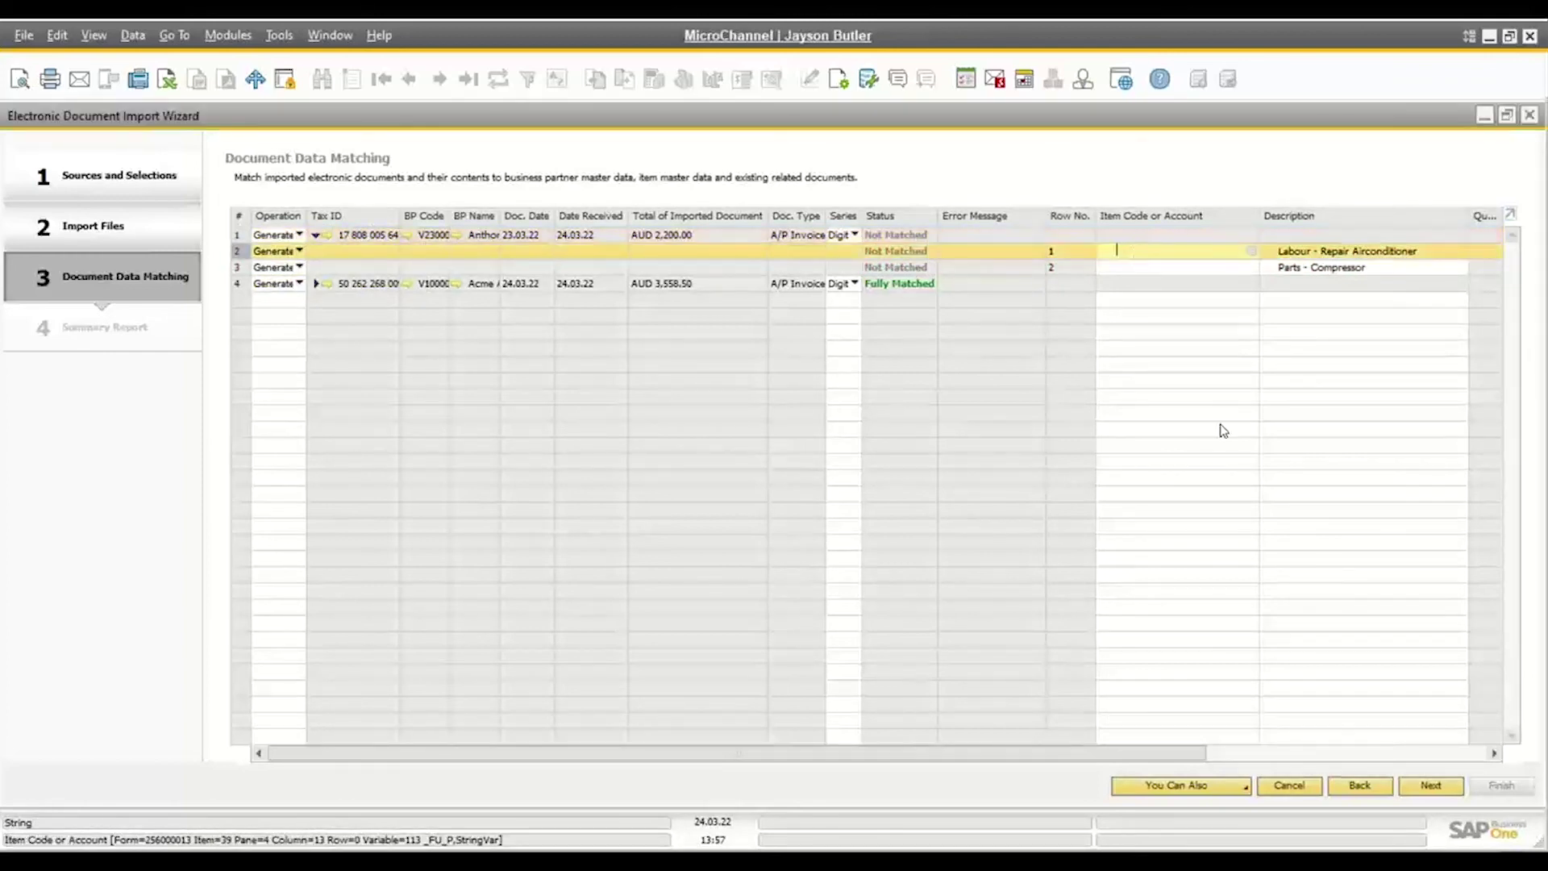
pyautogui.write('6')
pyautogui.press('Tab')
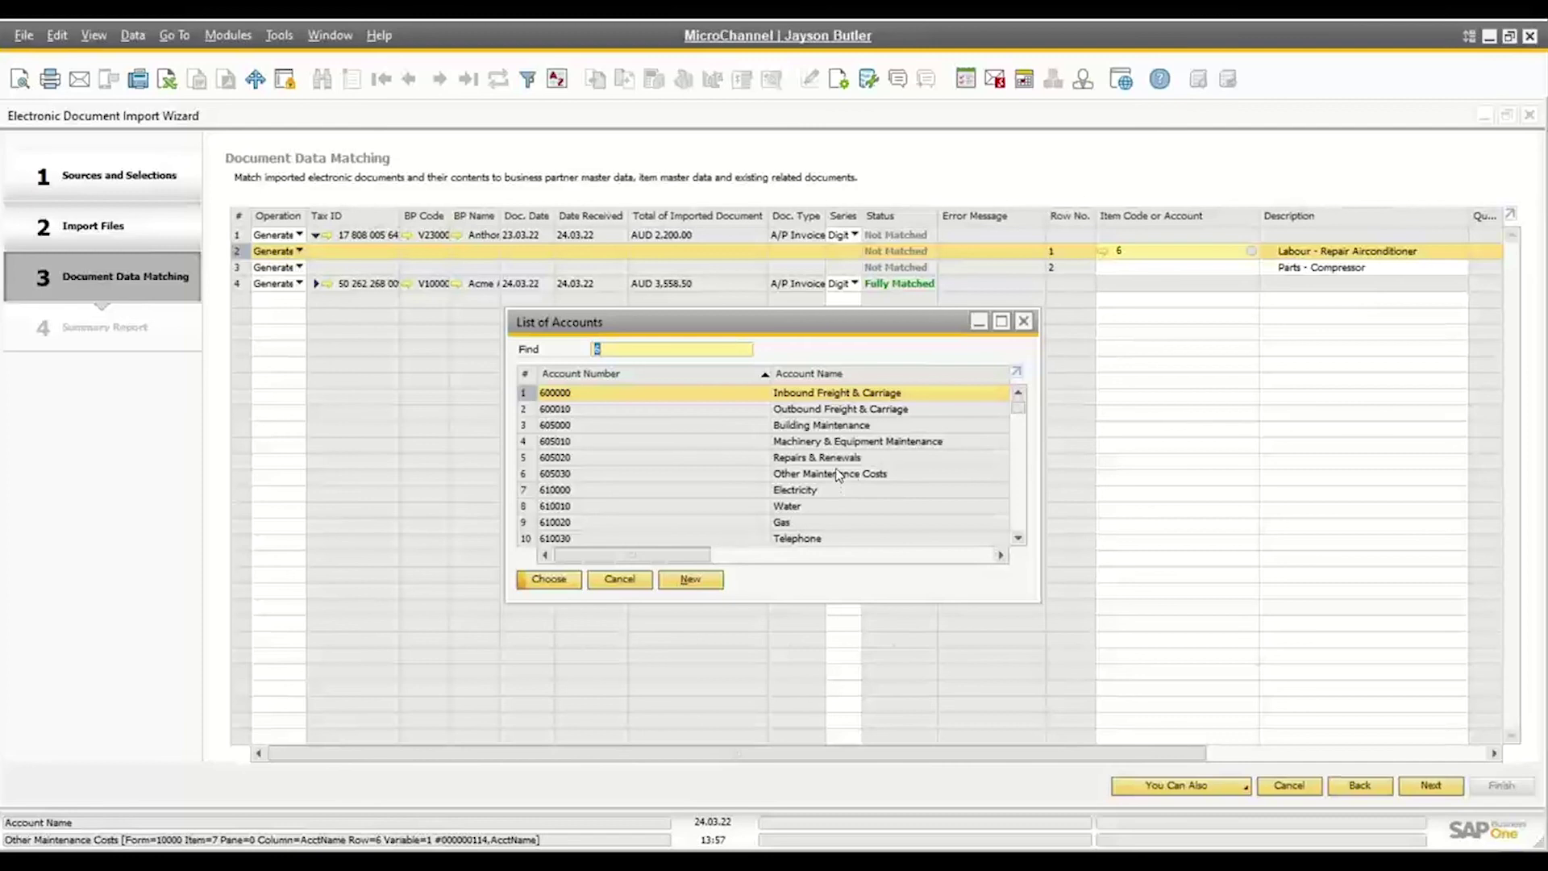
pyautogui.doubleClick(850, 434)
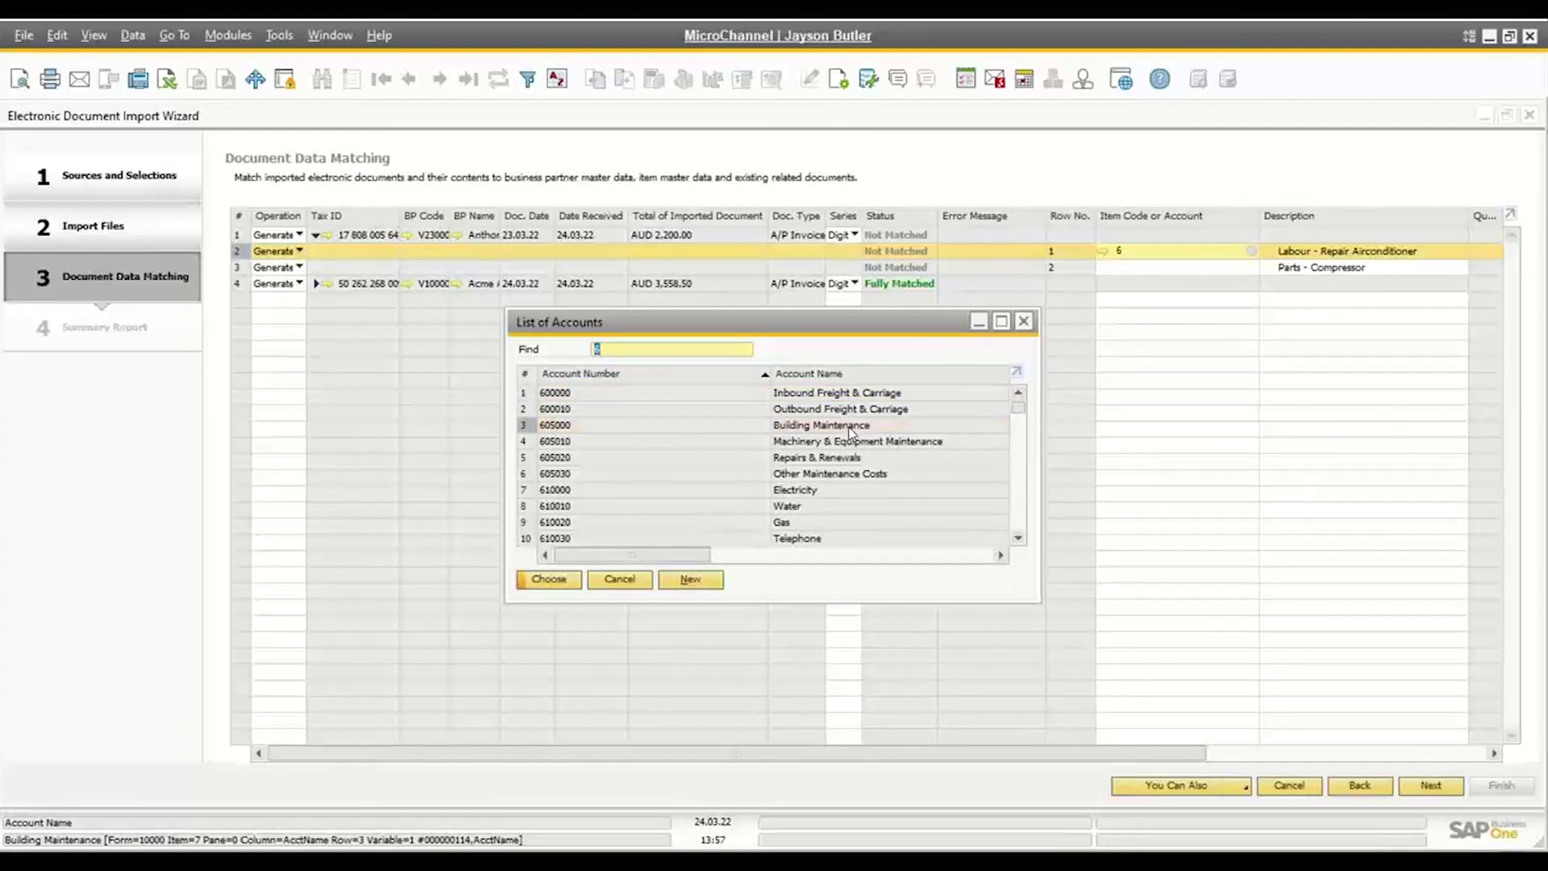
pyautogui.click(1147, 267)
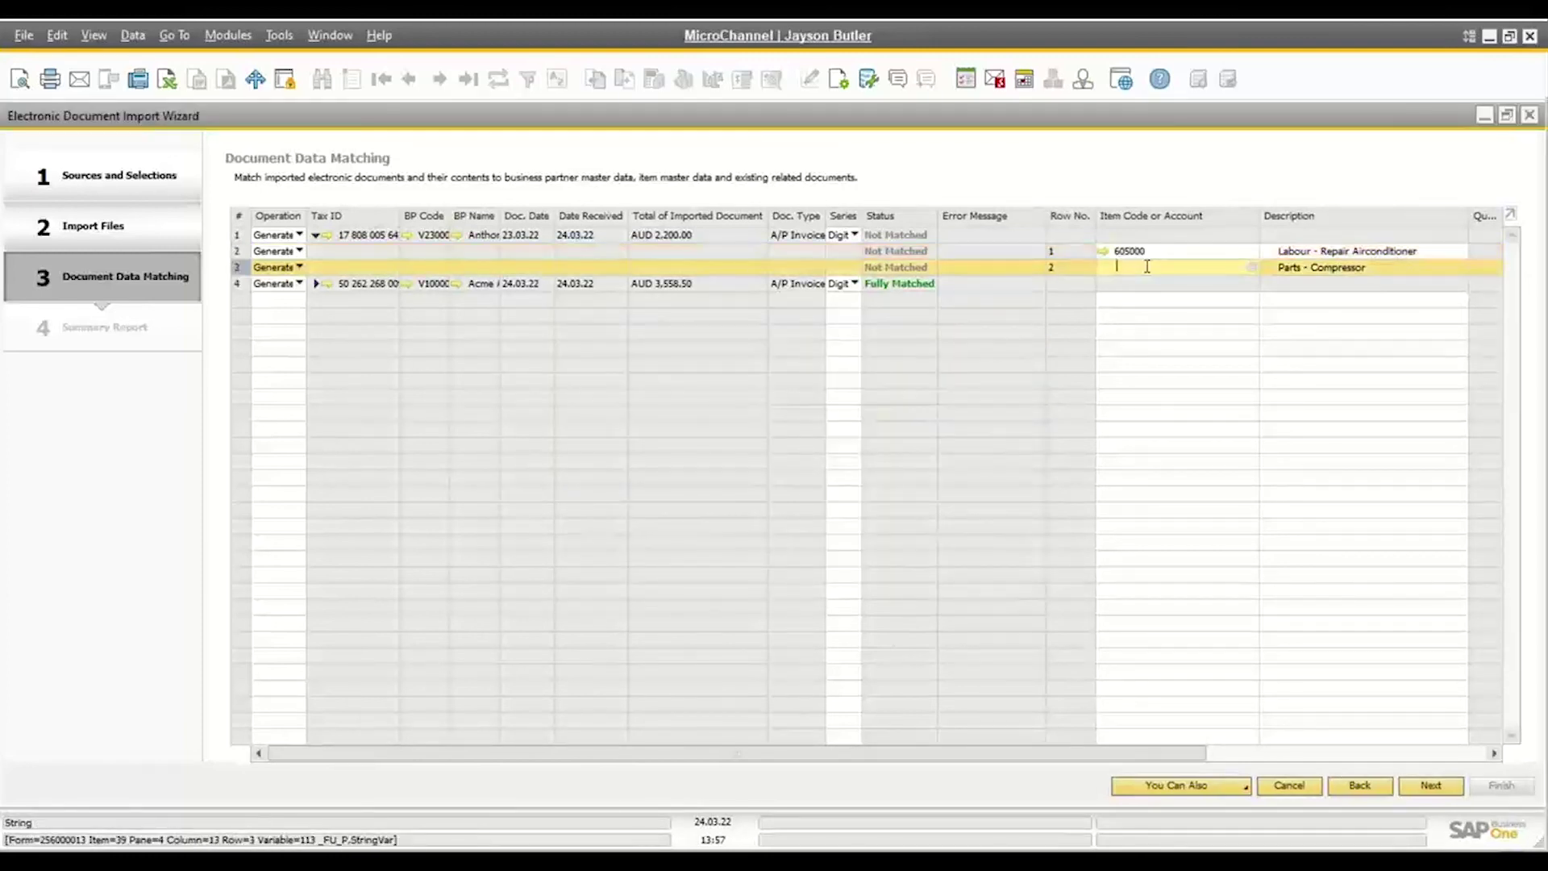
pyautogui.write('6')
pyautogui.press('Tab')
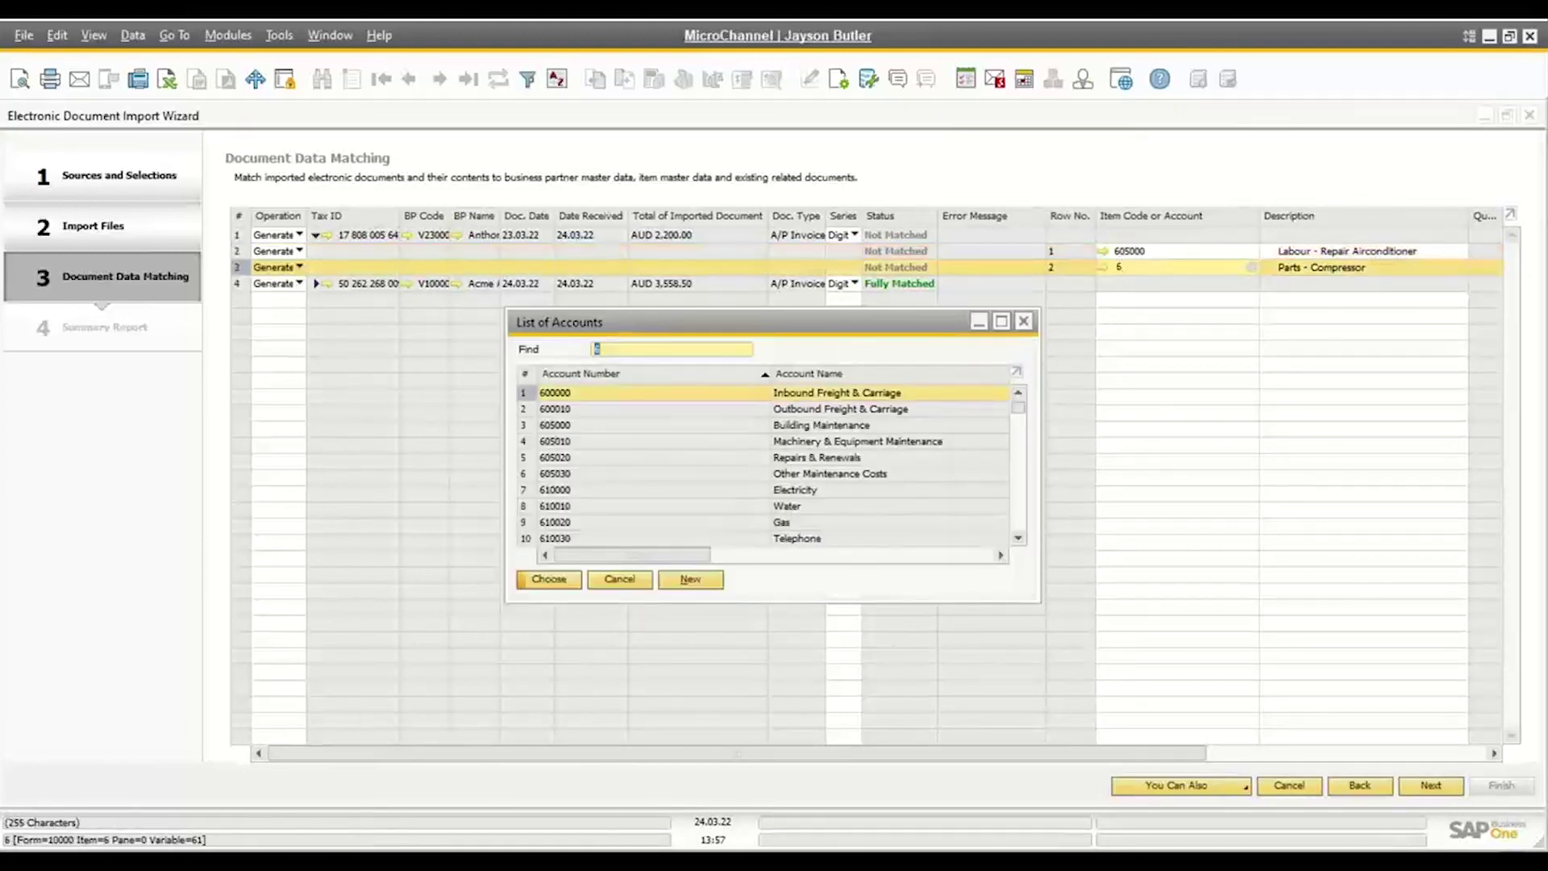
pyautogui.doubleClick(842, 431)
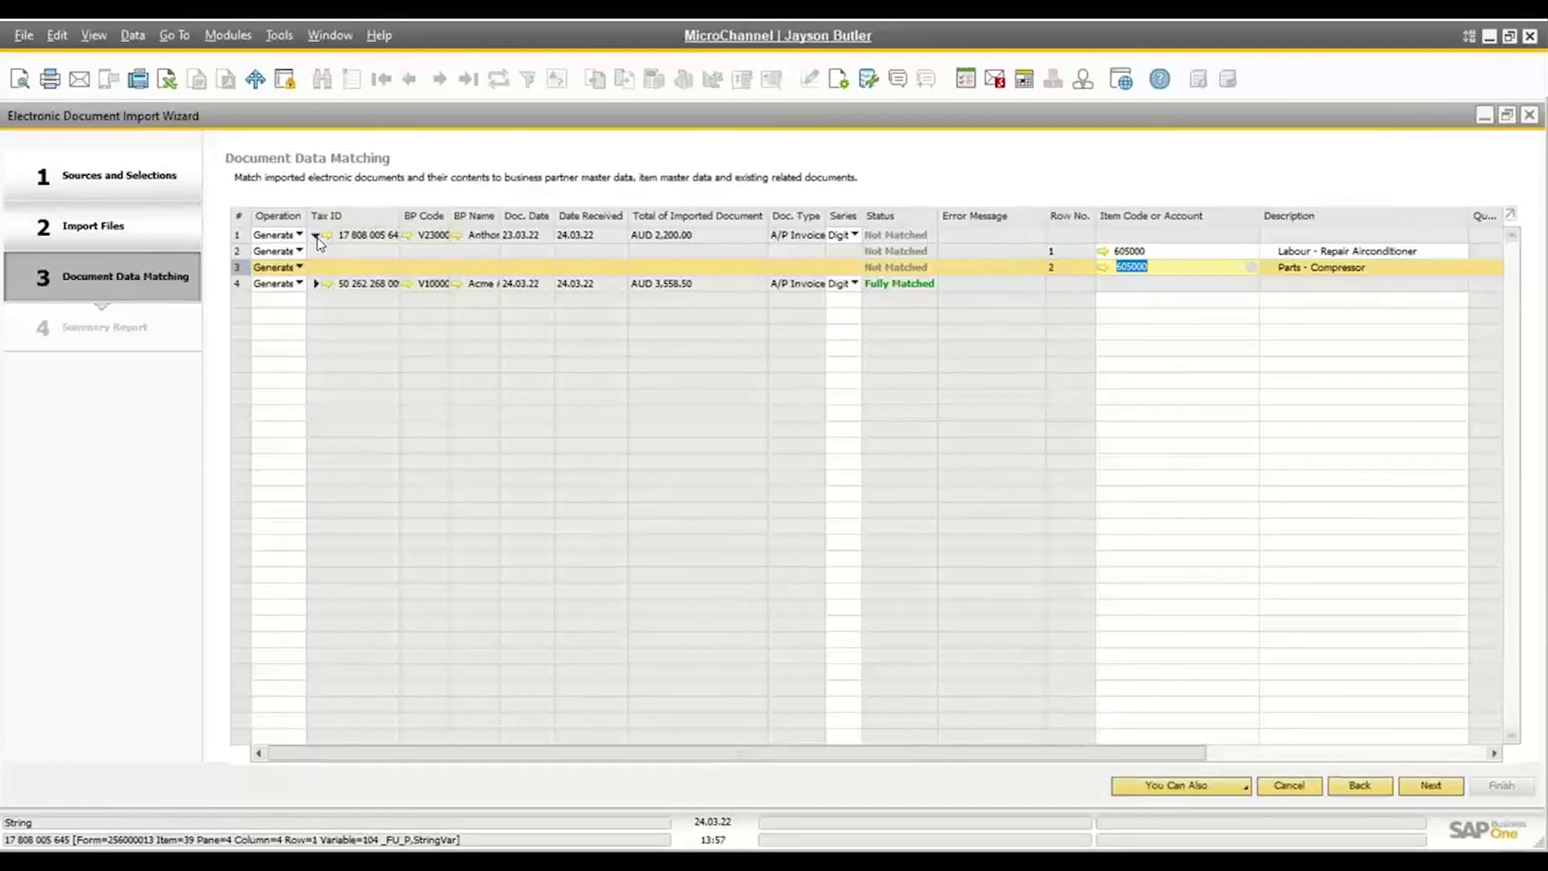
pyautogui.click(315, 285)
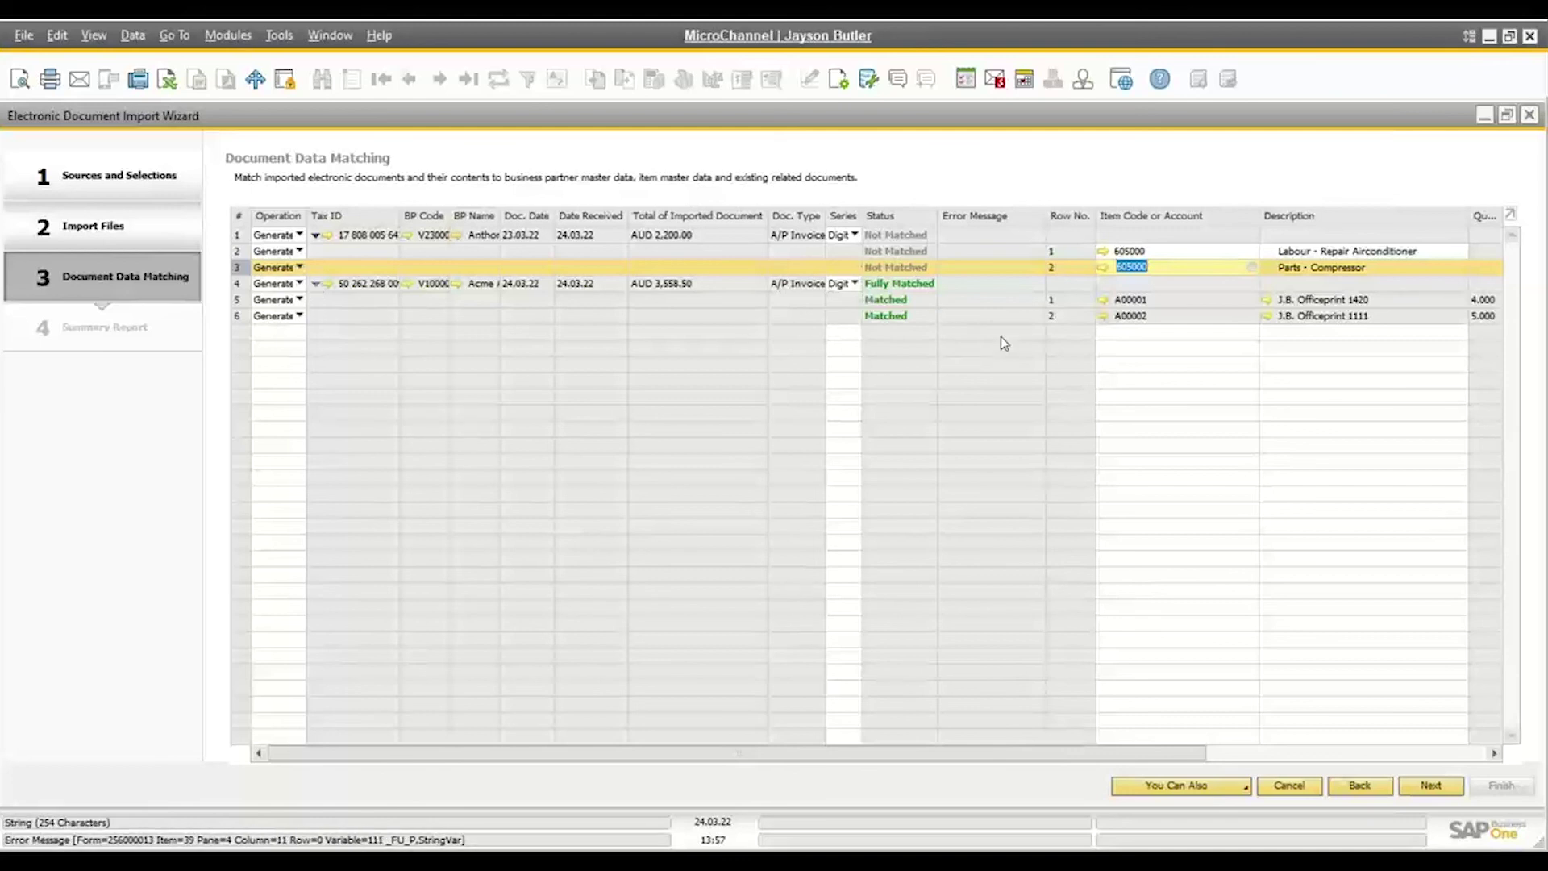
pyautogui.moveTo(584, 759); pyautogui.dragTo(888, 798)
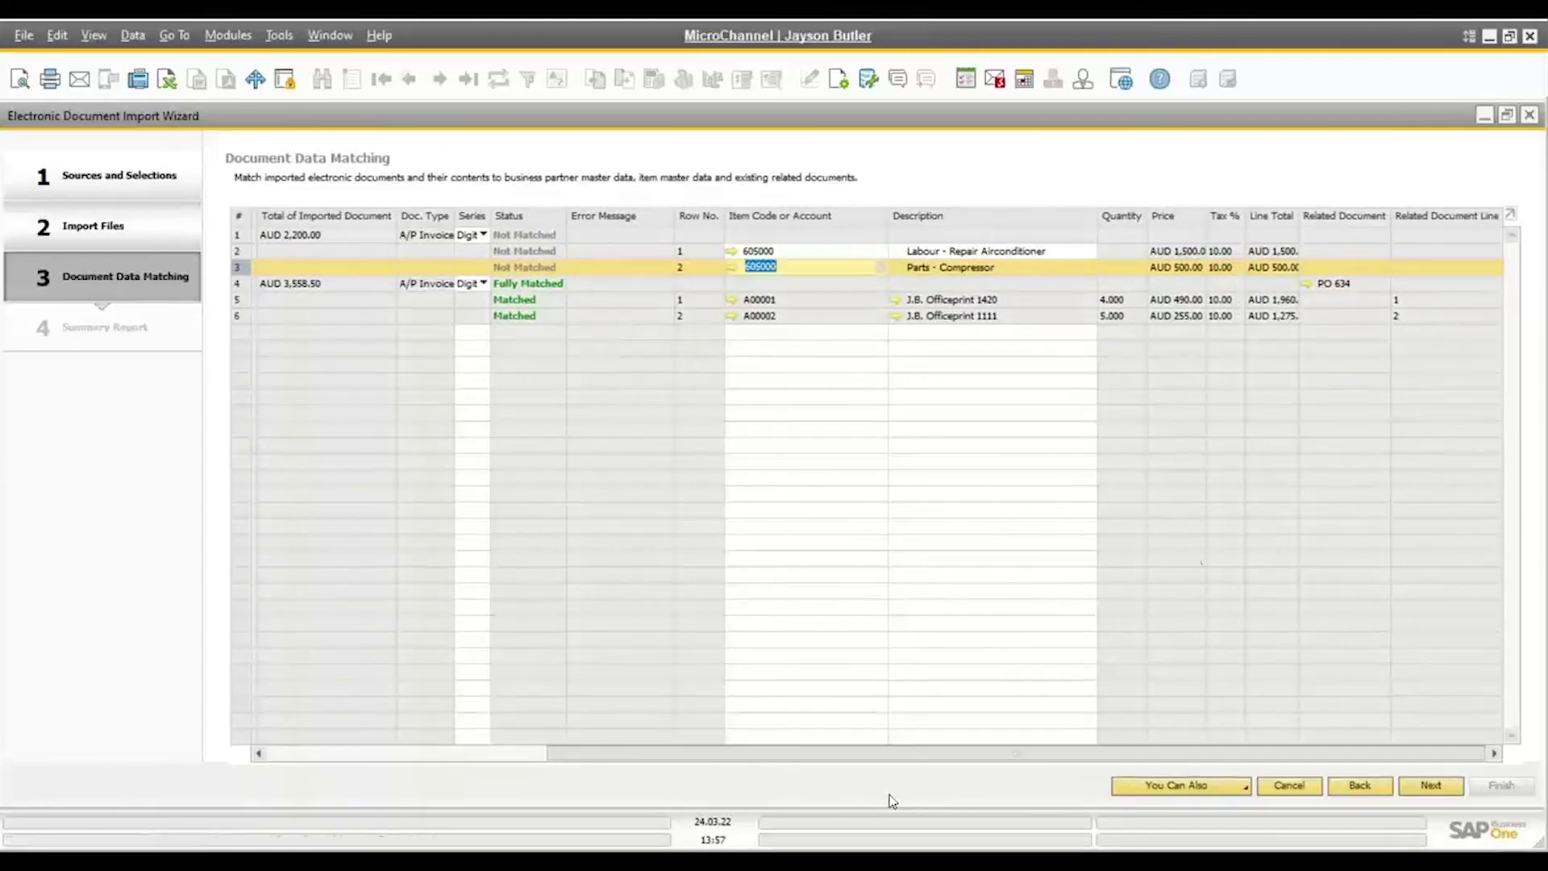
pyautogui.click(1310, 284)
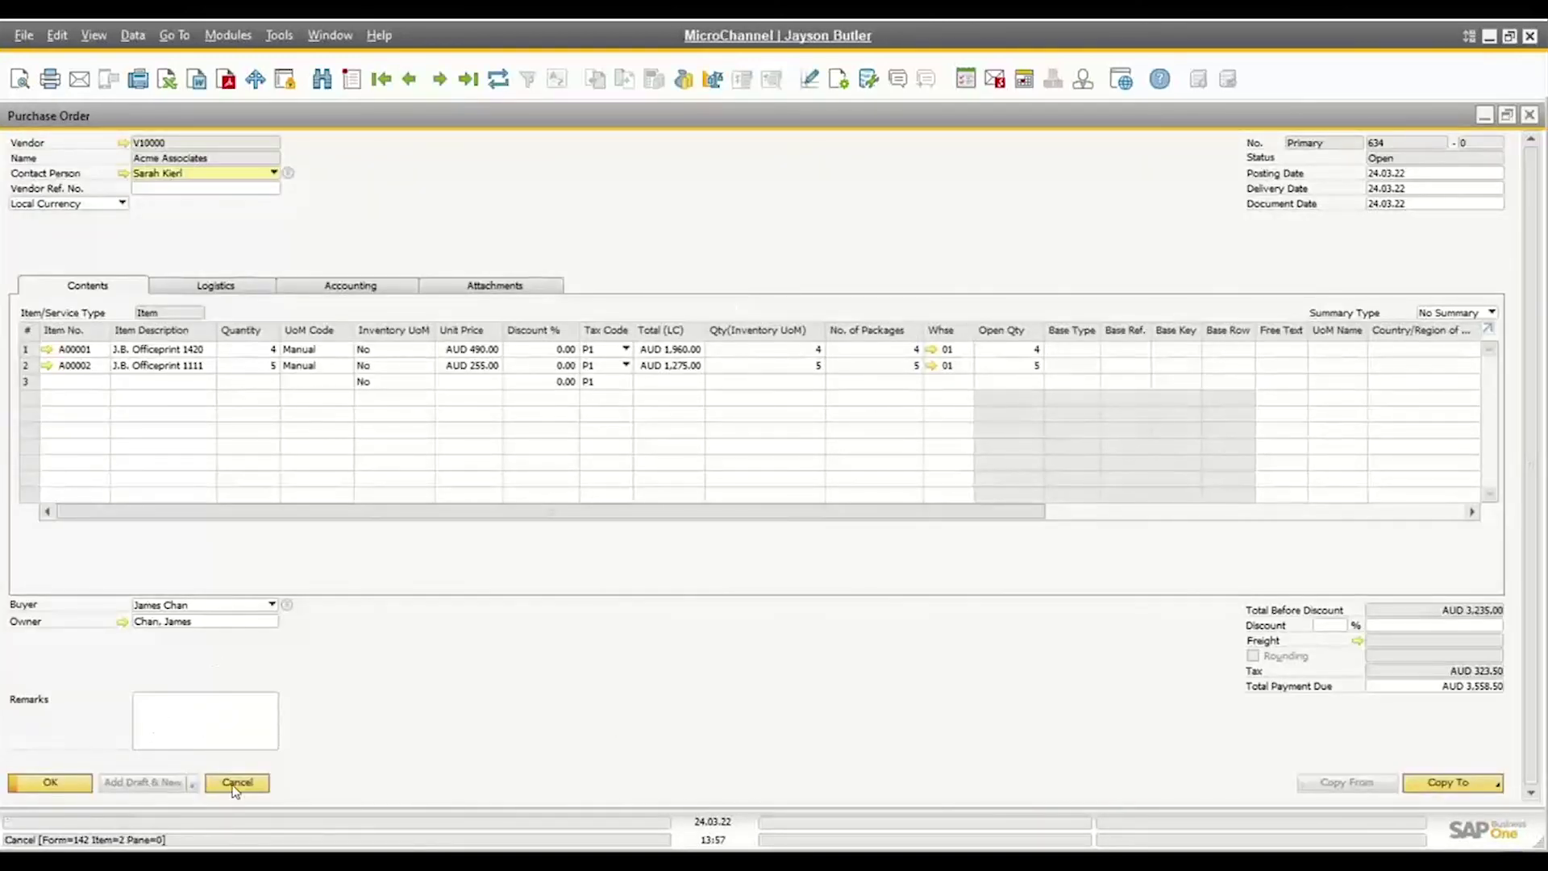
pyautogui.click(235, 784)
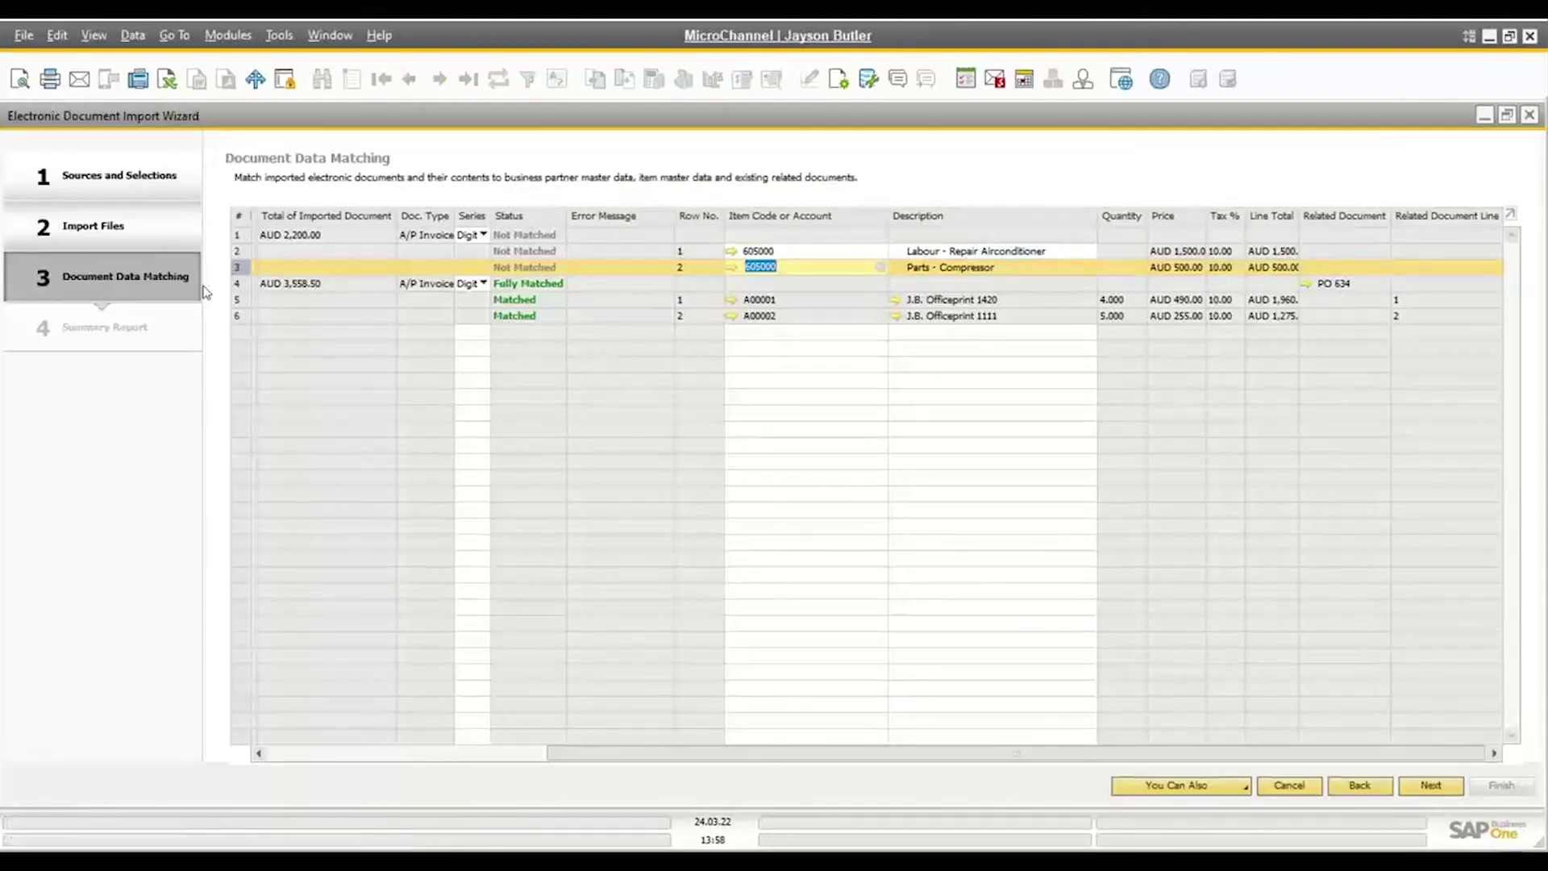
pyautogui.click(237, 284)
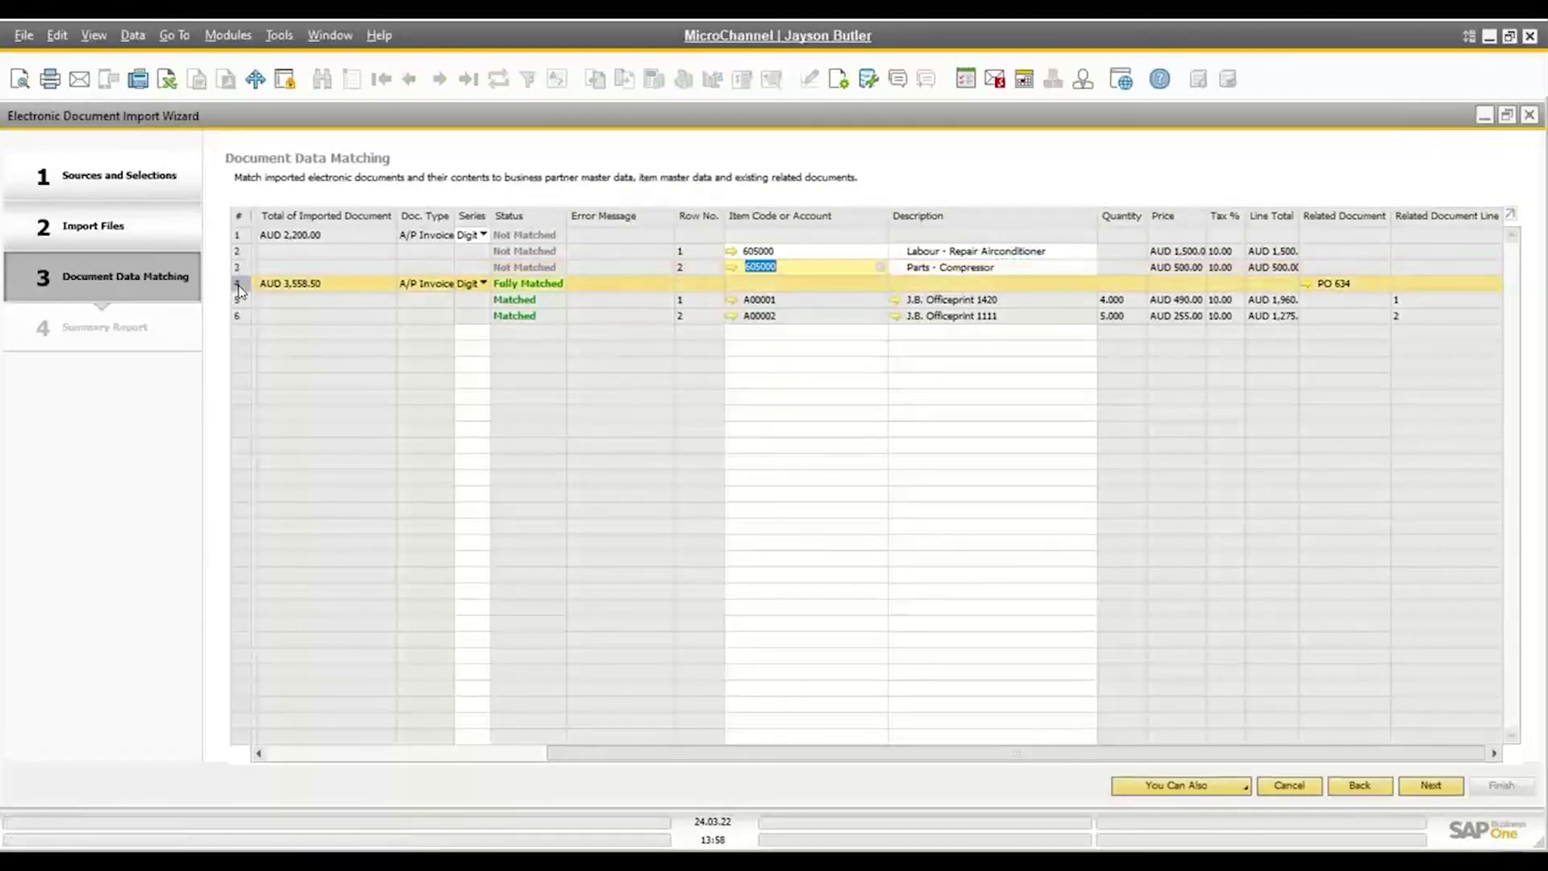
pyautogui.click(1242, 786)
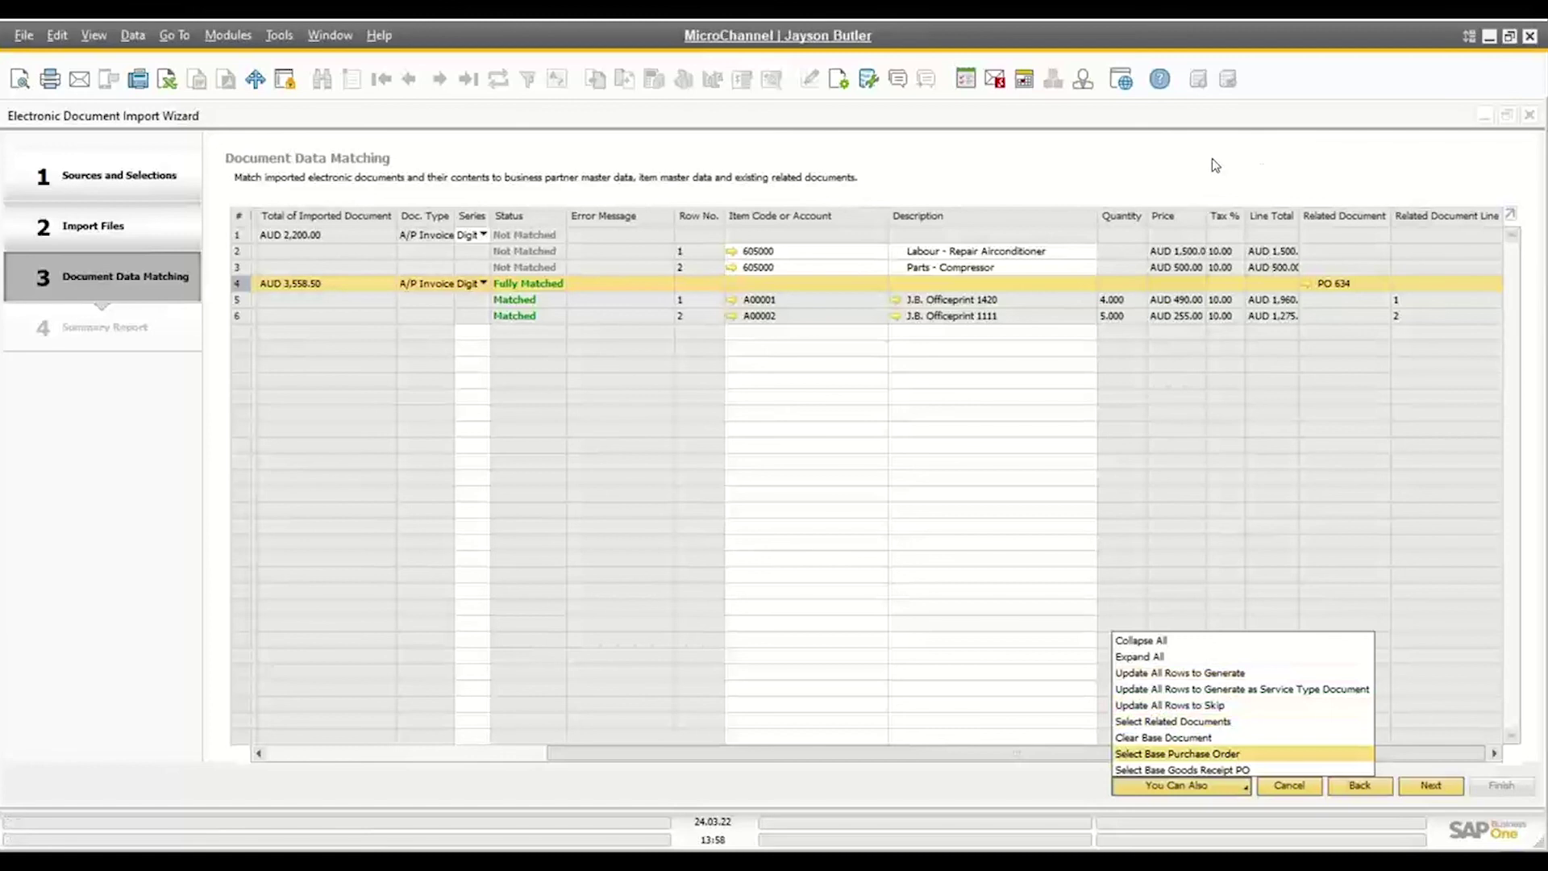
pyautogui.press('Return')
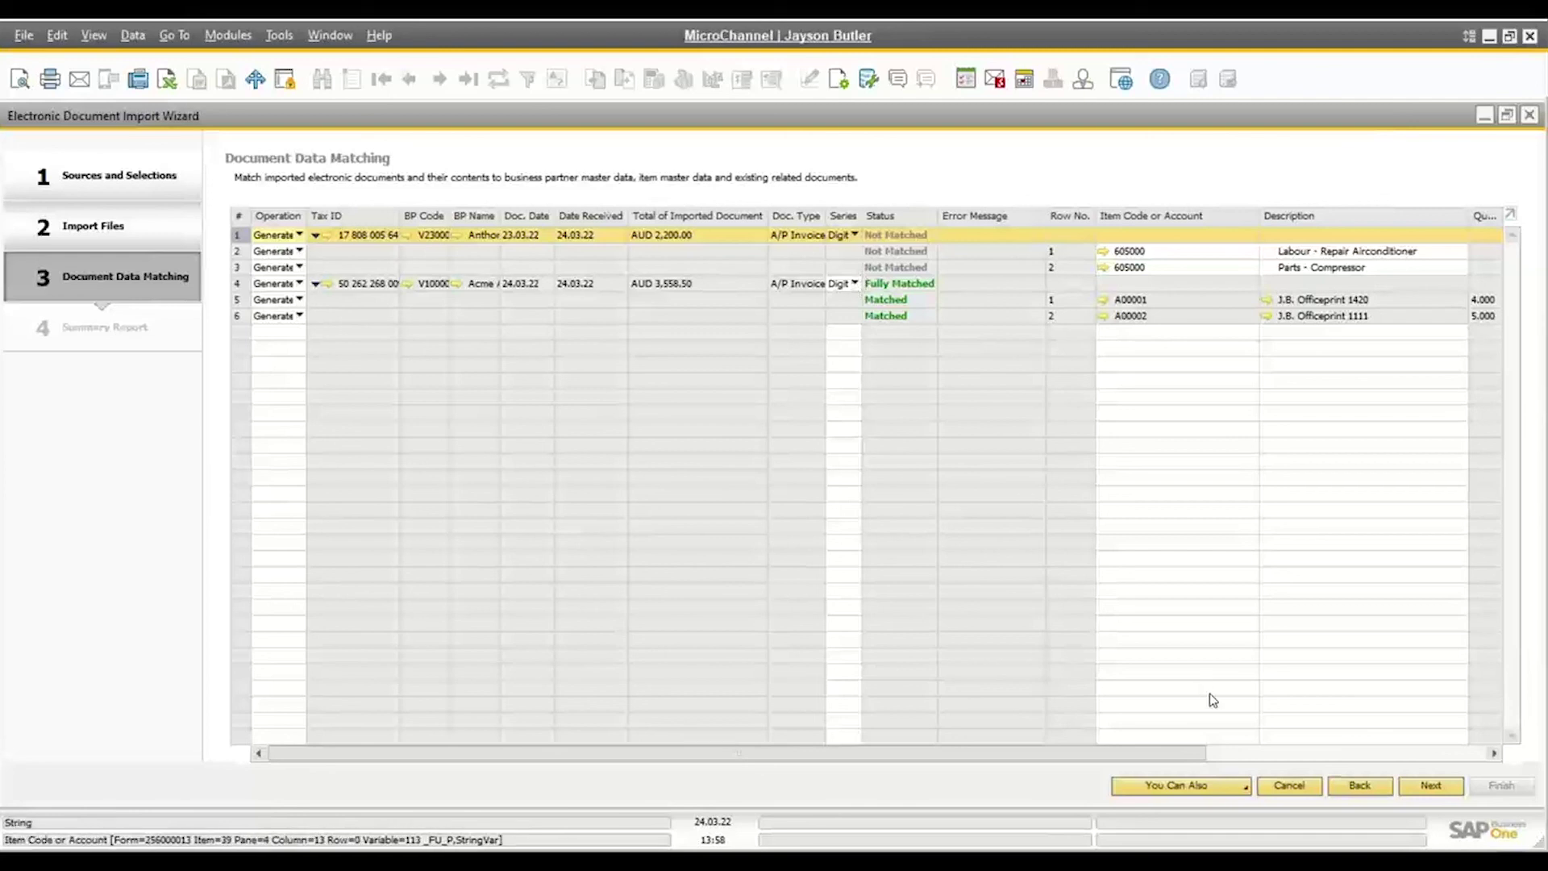
# Generate the drafts, open the AUD 2,200.00 Invoice15 draft, and view its attached PDF
pyautogui.click(1431, 785)
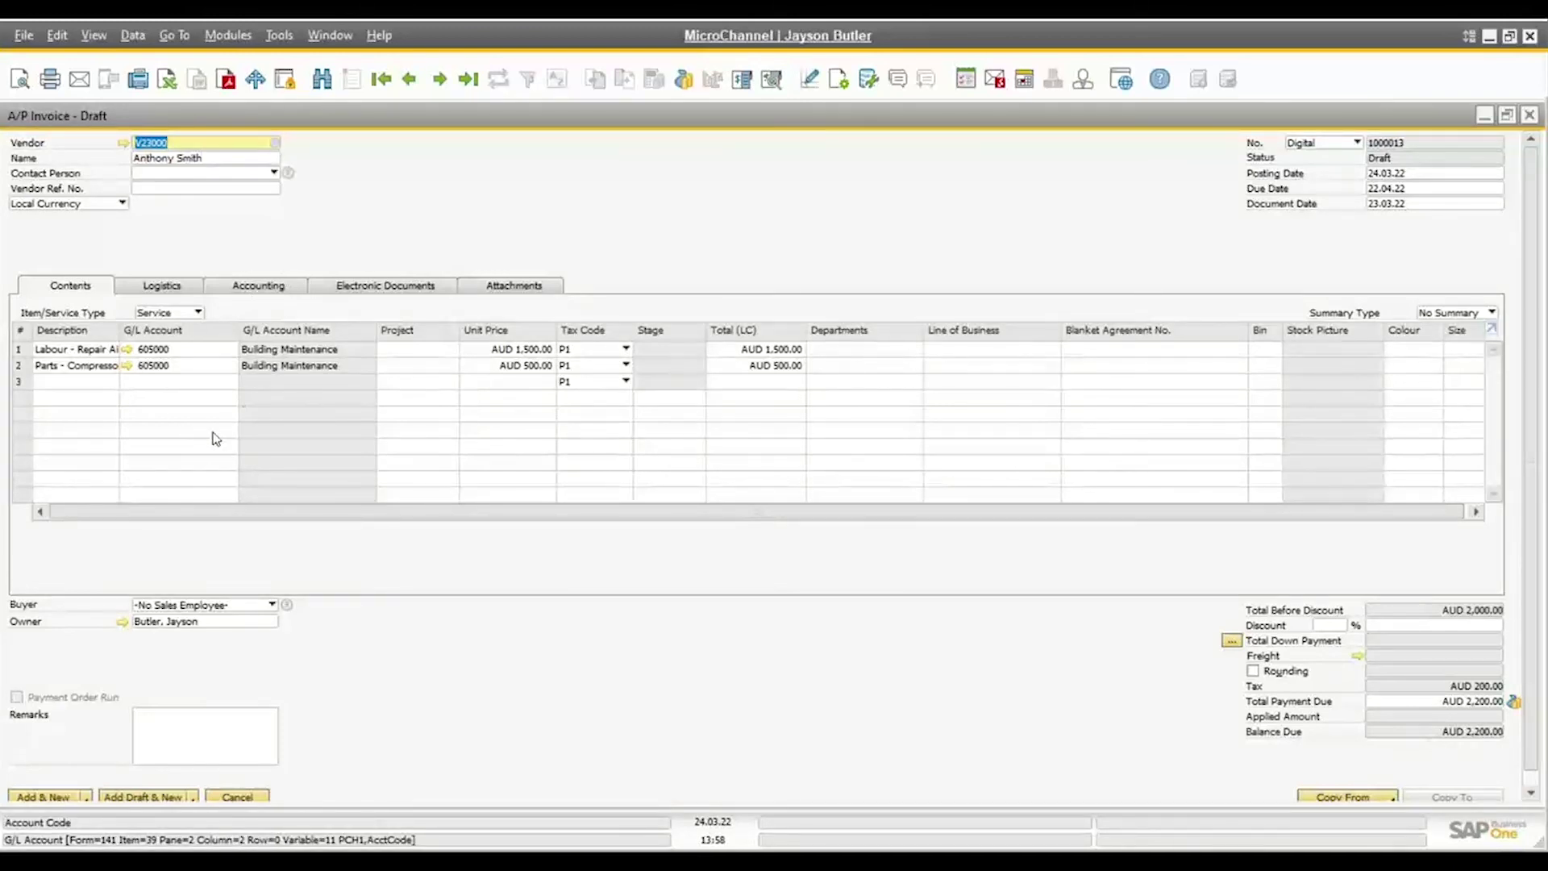
pyautogui.click(67, 799)
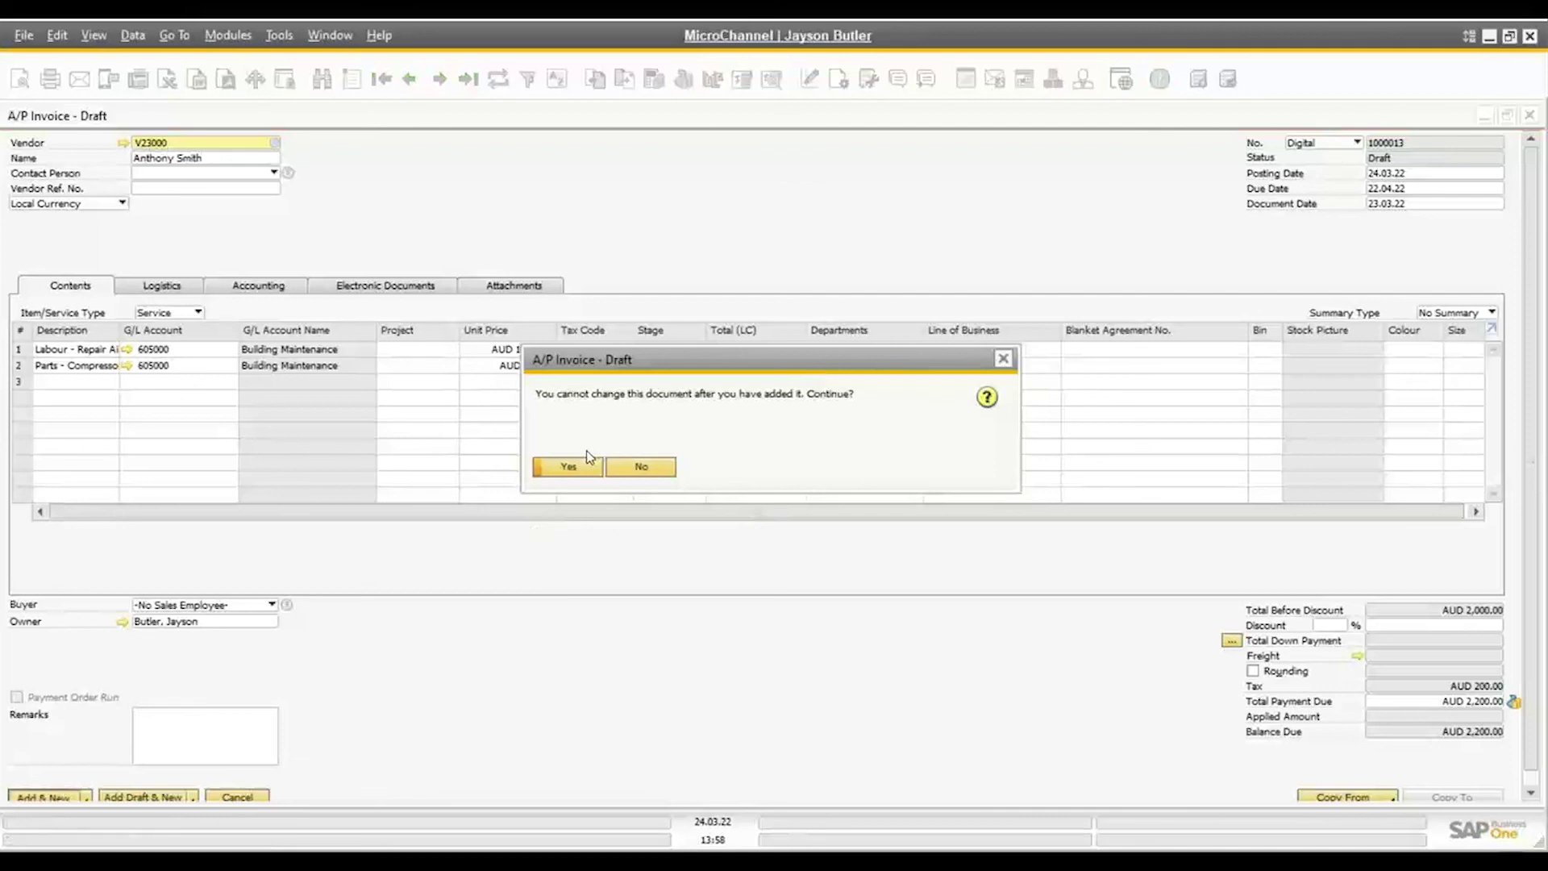
pyautogui.click(639, 468)
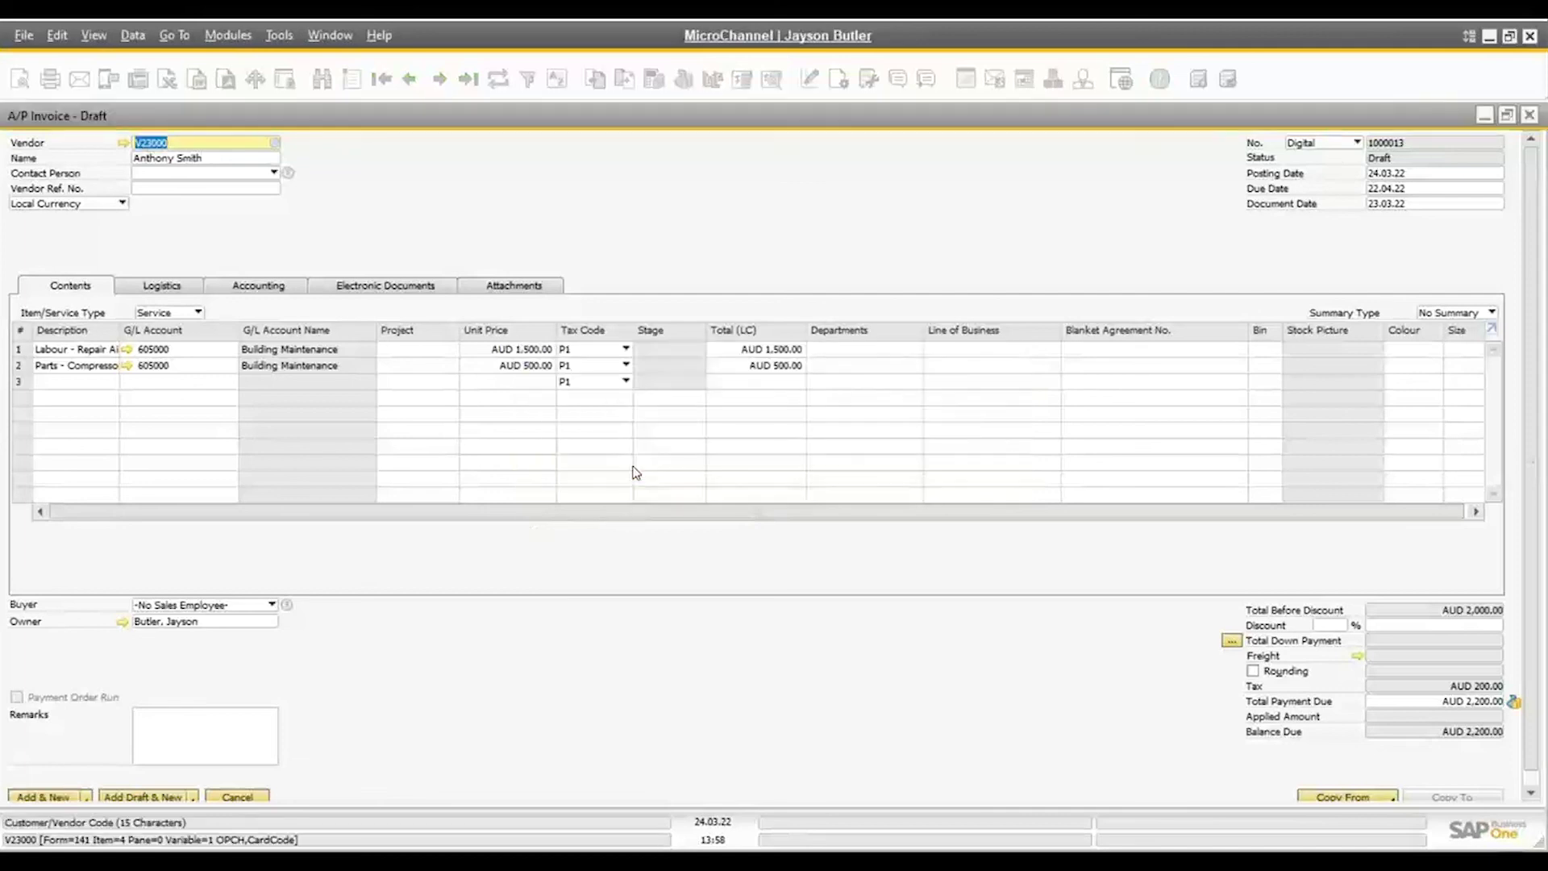
pyautogui.click(534, 288)
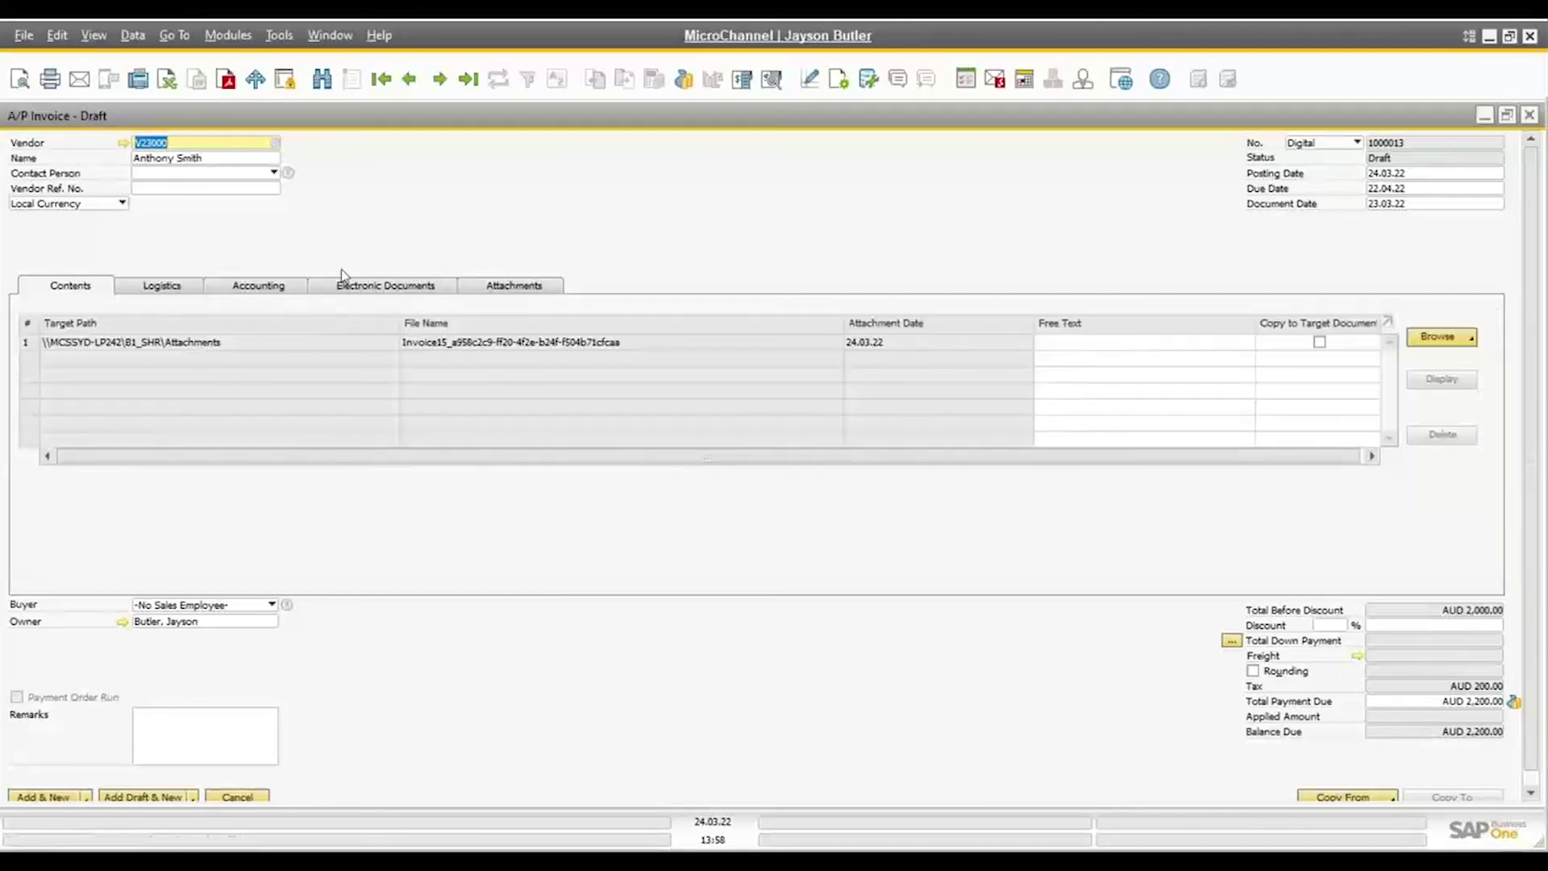
pyautogui.click(203, 348)
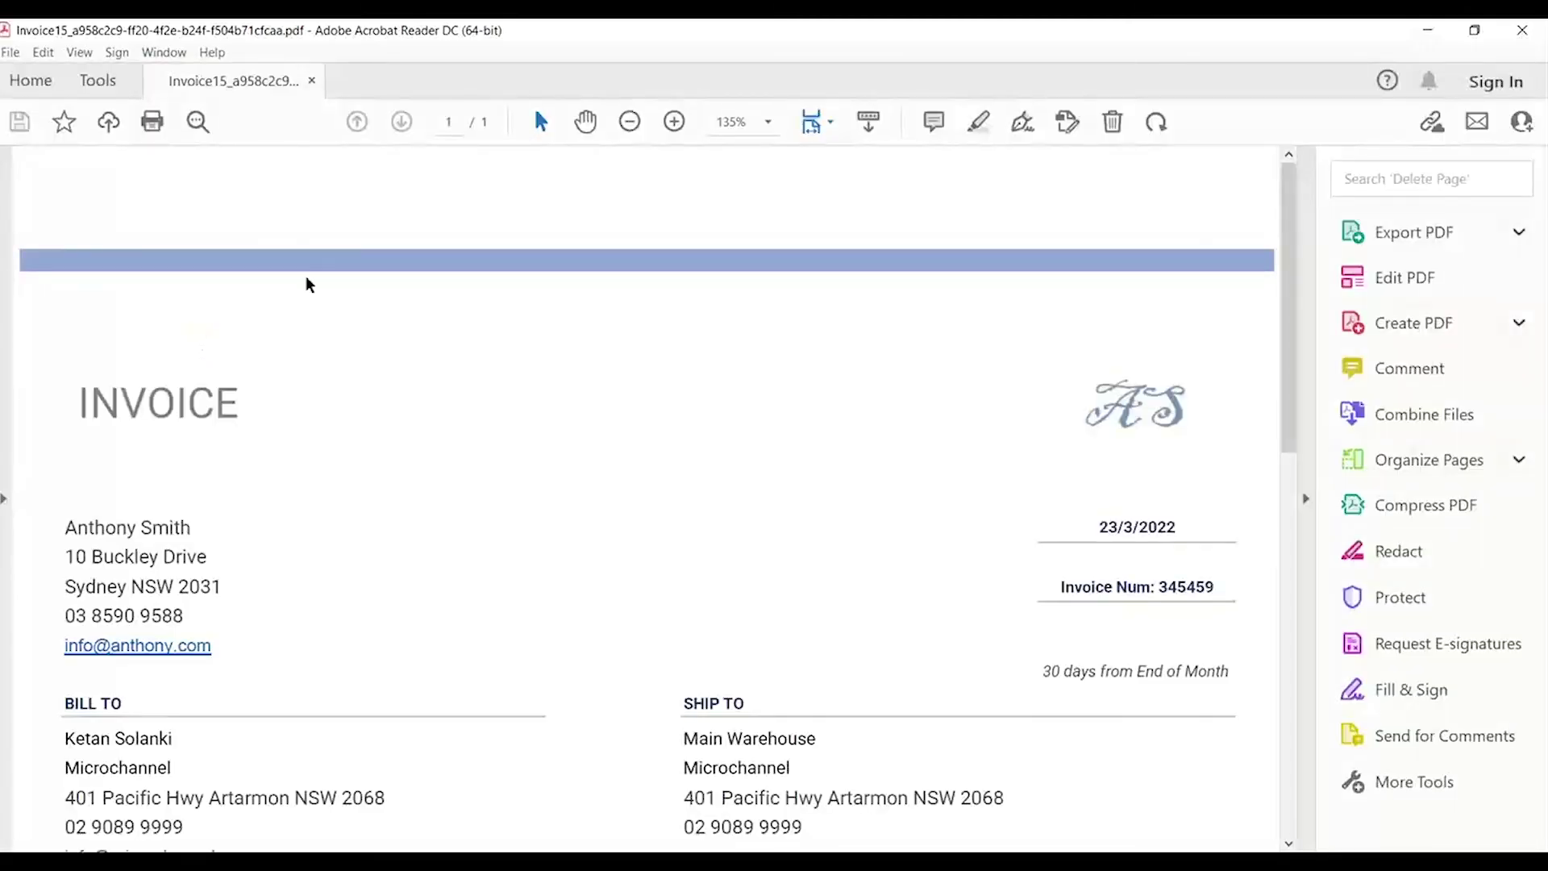
pyautogui.hotkey('alt', 'F4')
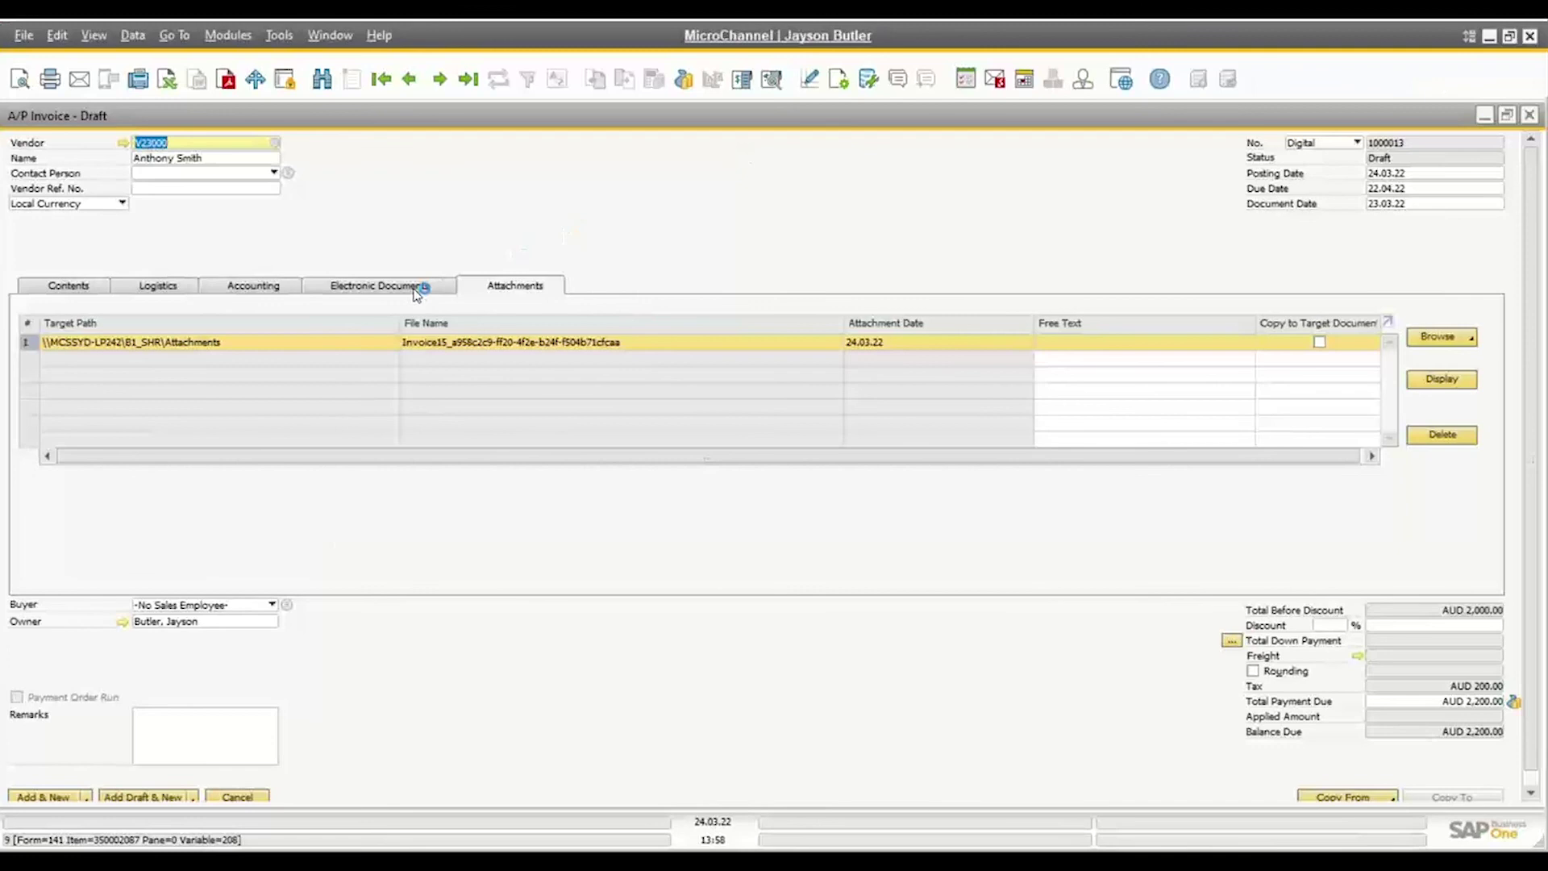
# Check the draft's electronic document import log, then post it as an A/P invoice
pyautogui.click(409, 292)
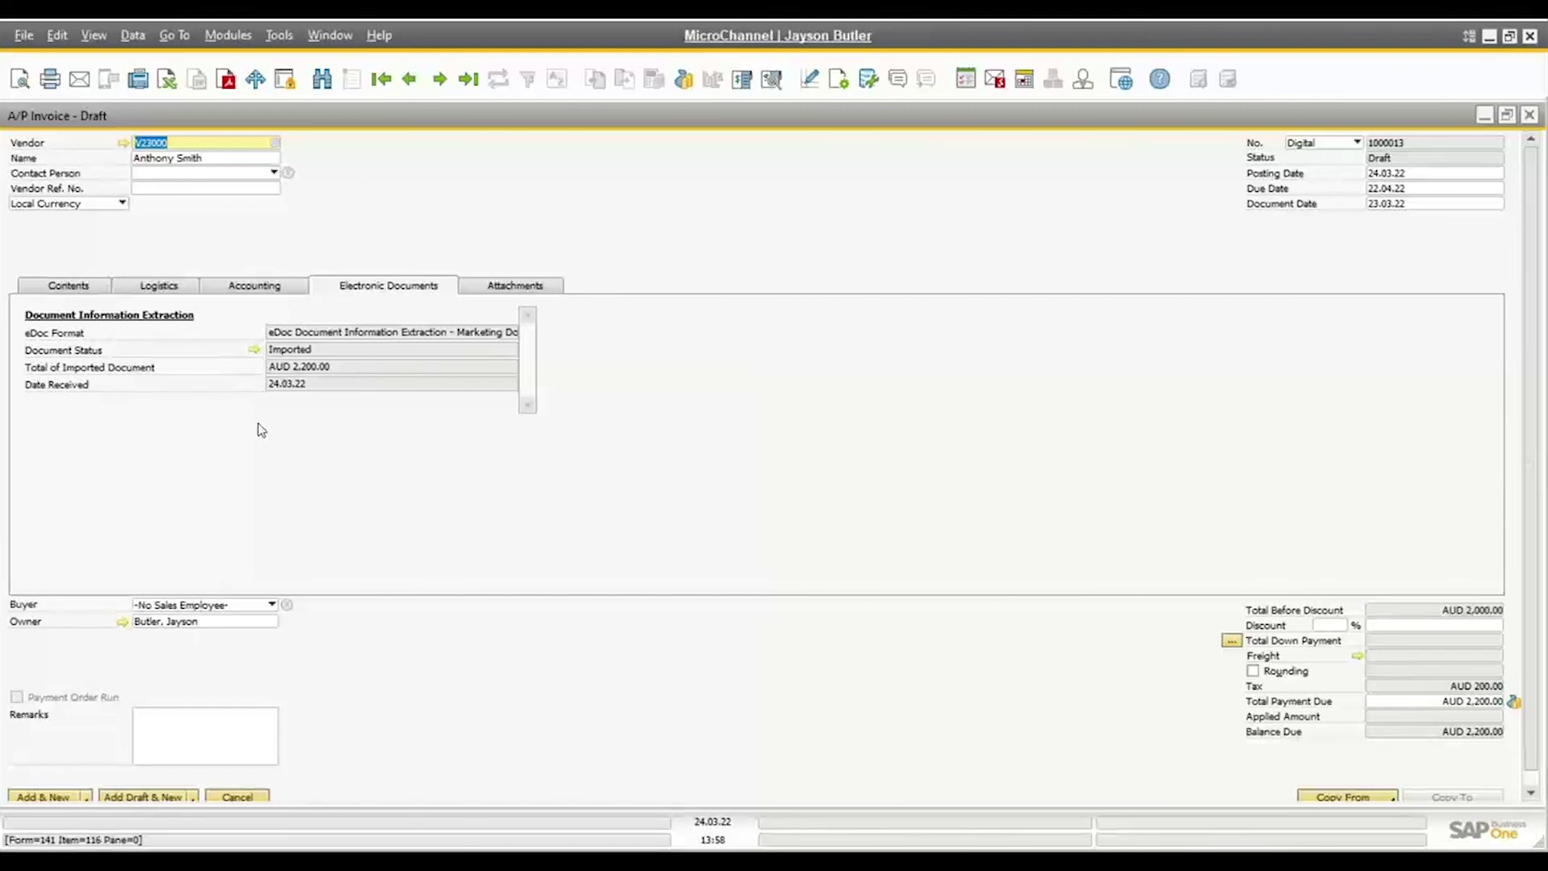
pyautogui.click(258, 351)
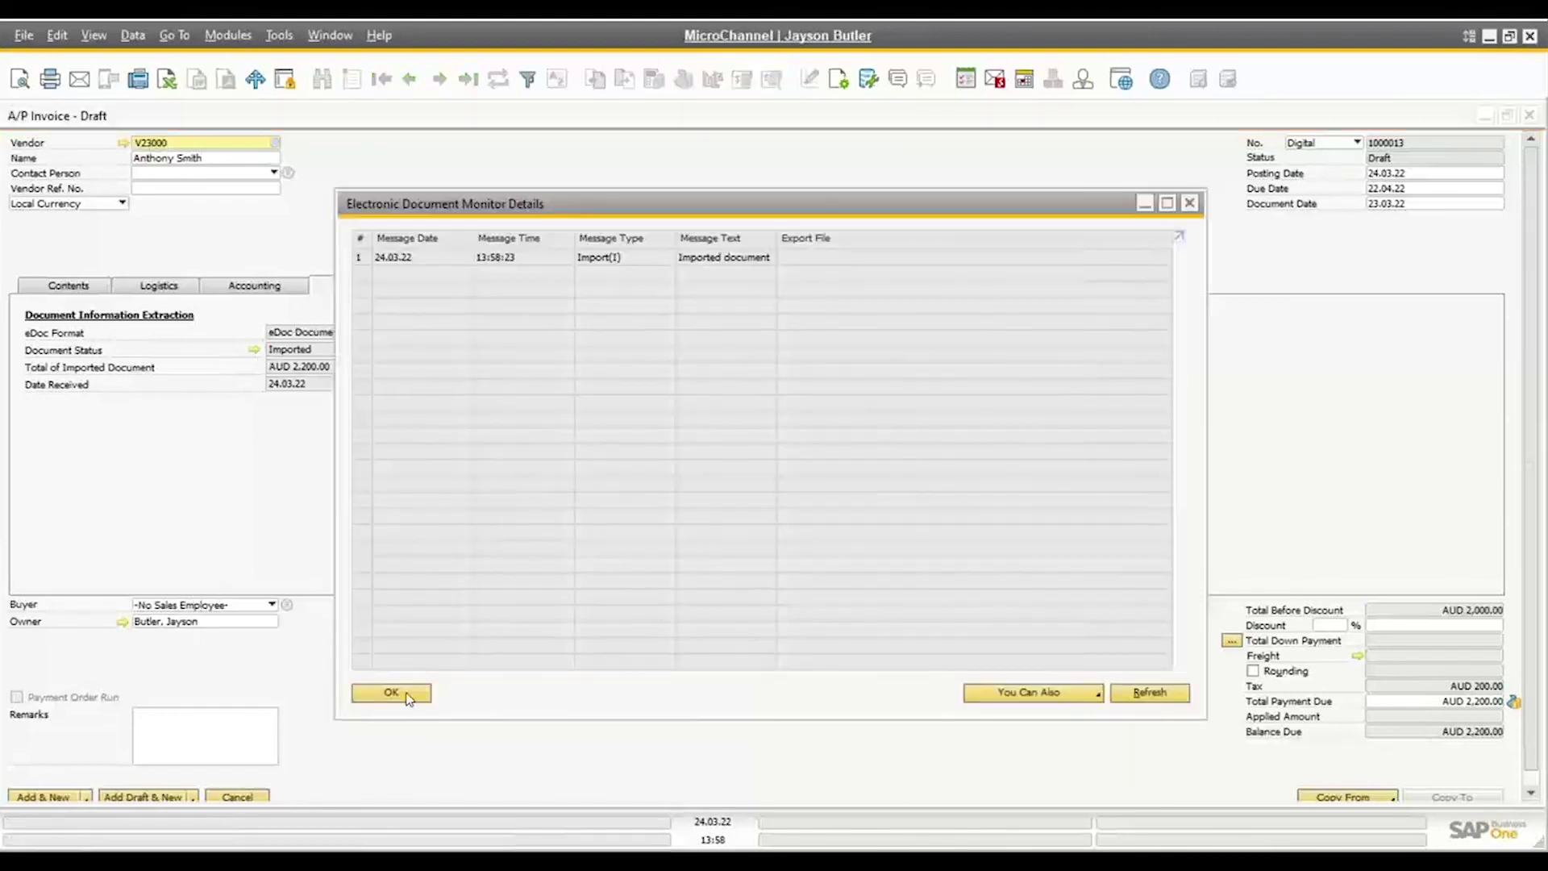
pyautogui.click(407, 698)
pyautogui.click(46, 797)
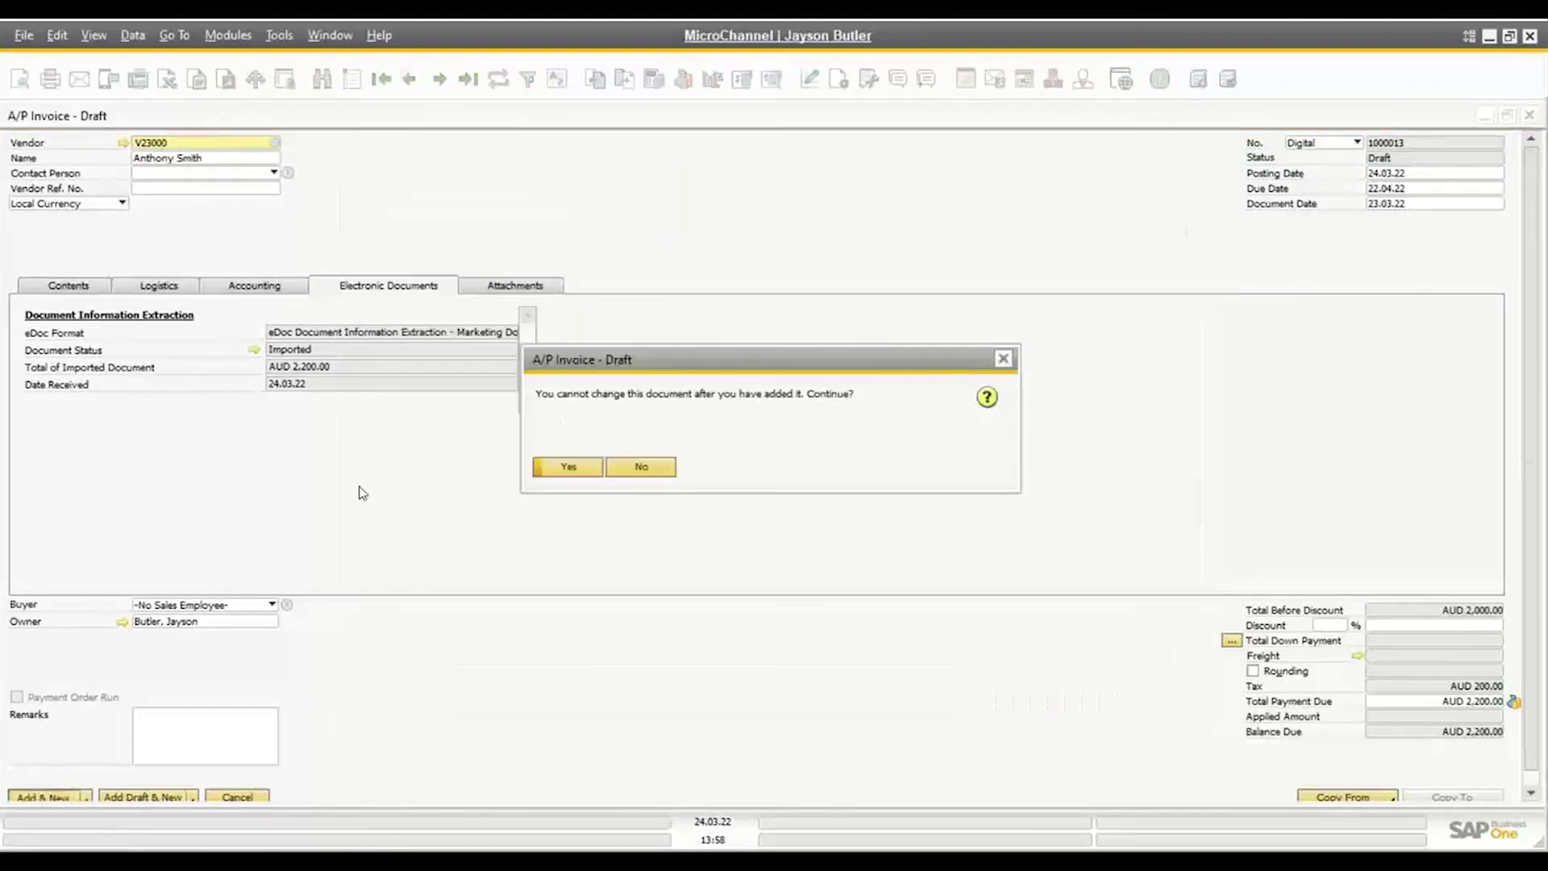
pyautogui.click(569, 467)
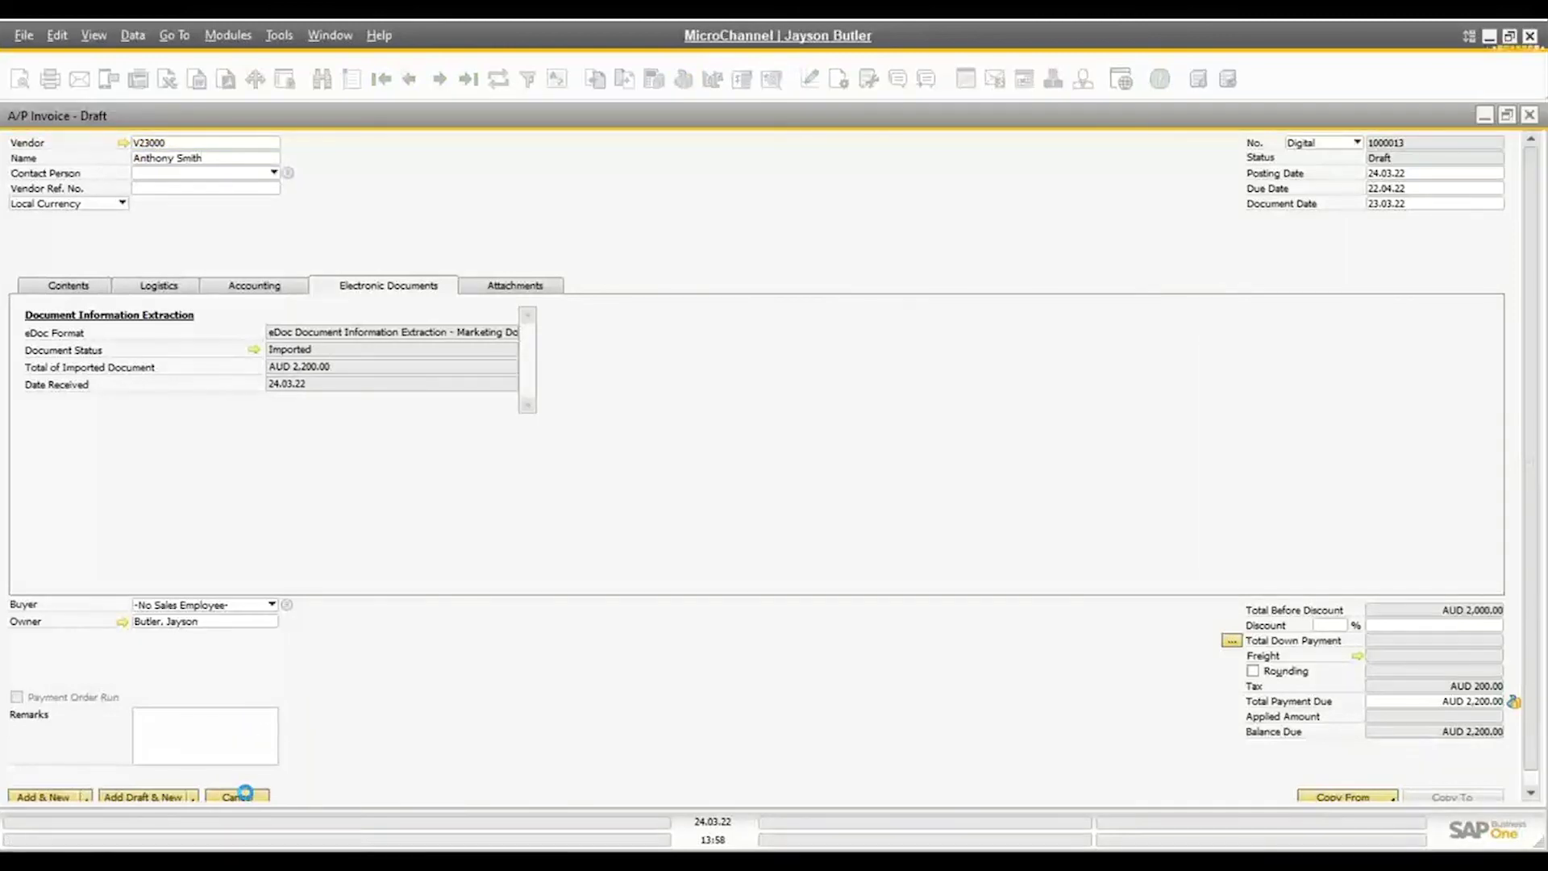
pyautogui.click(248, 797)
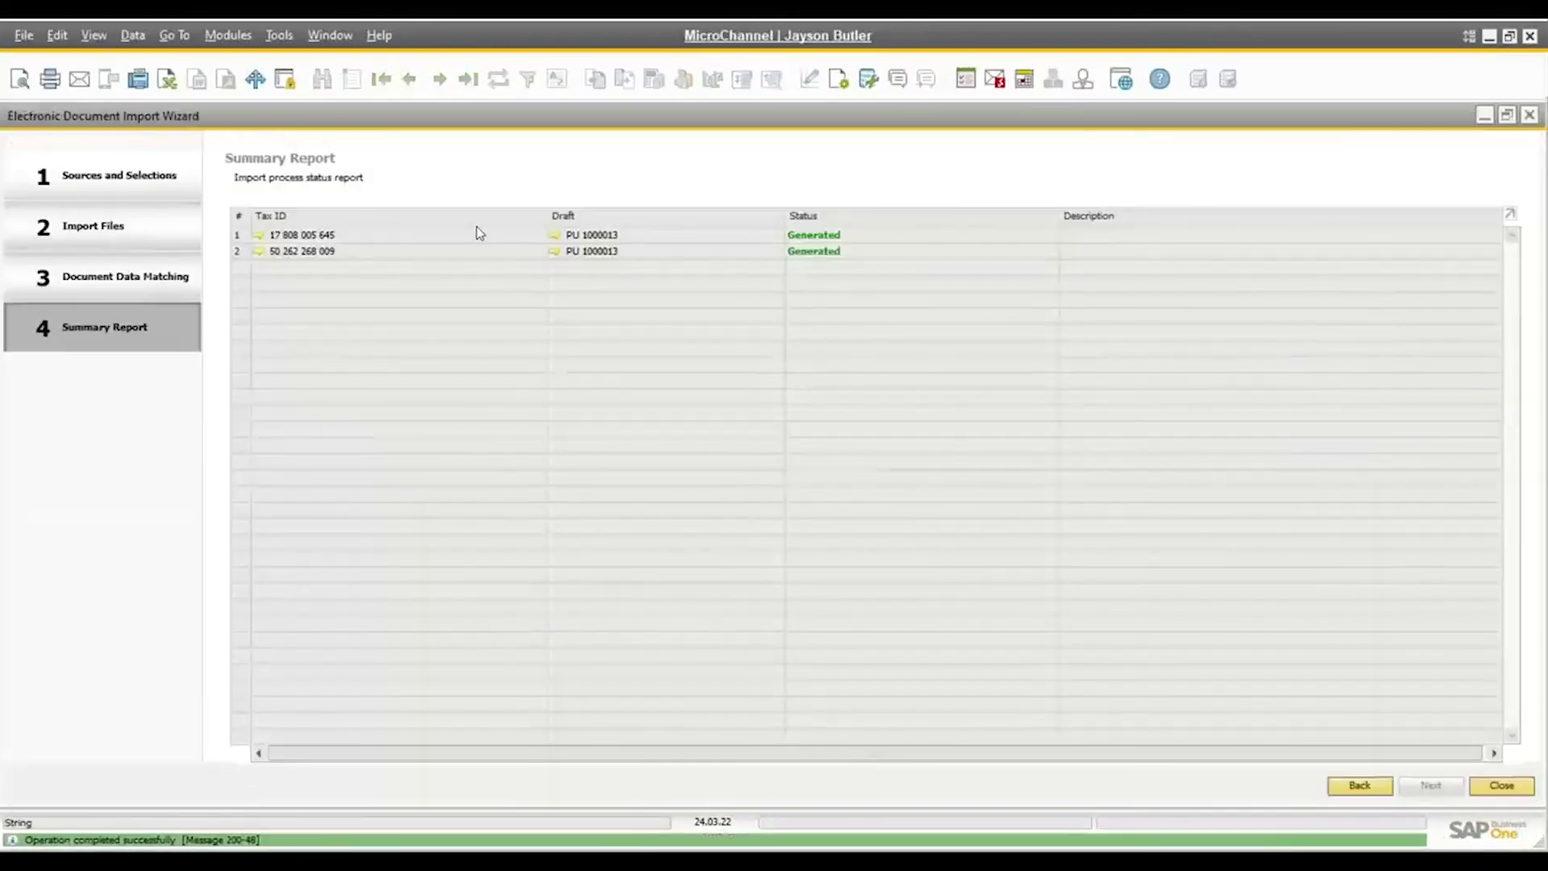
# Review the Invoice16 draft's base purchase order 634, attachments and electronic documents, then post it
pyautogui.click(557, 252)
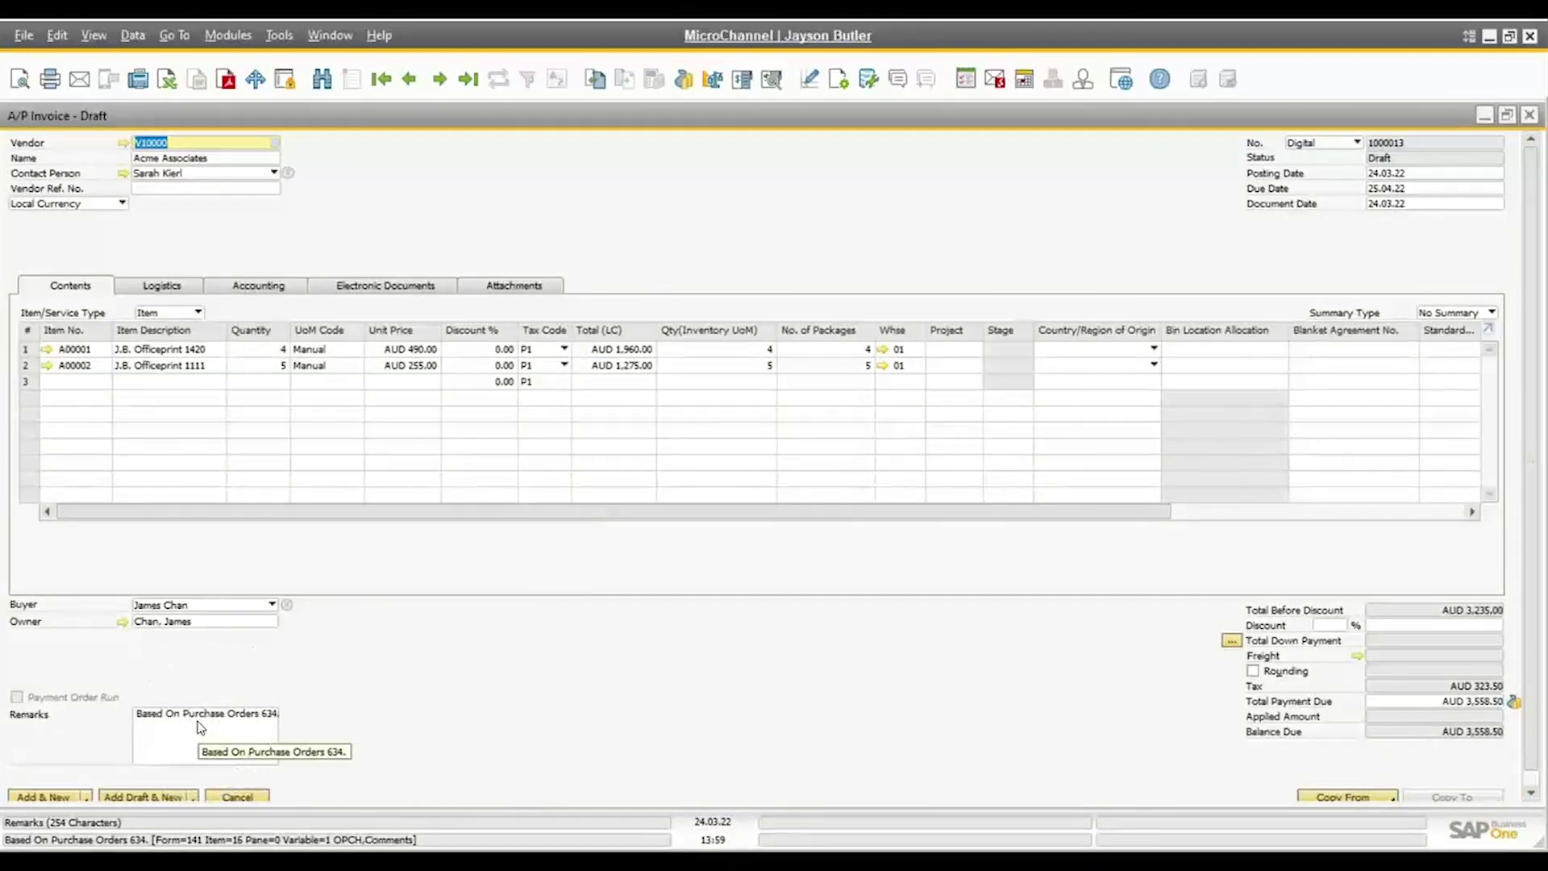
pyautogui.click(595, 78)
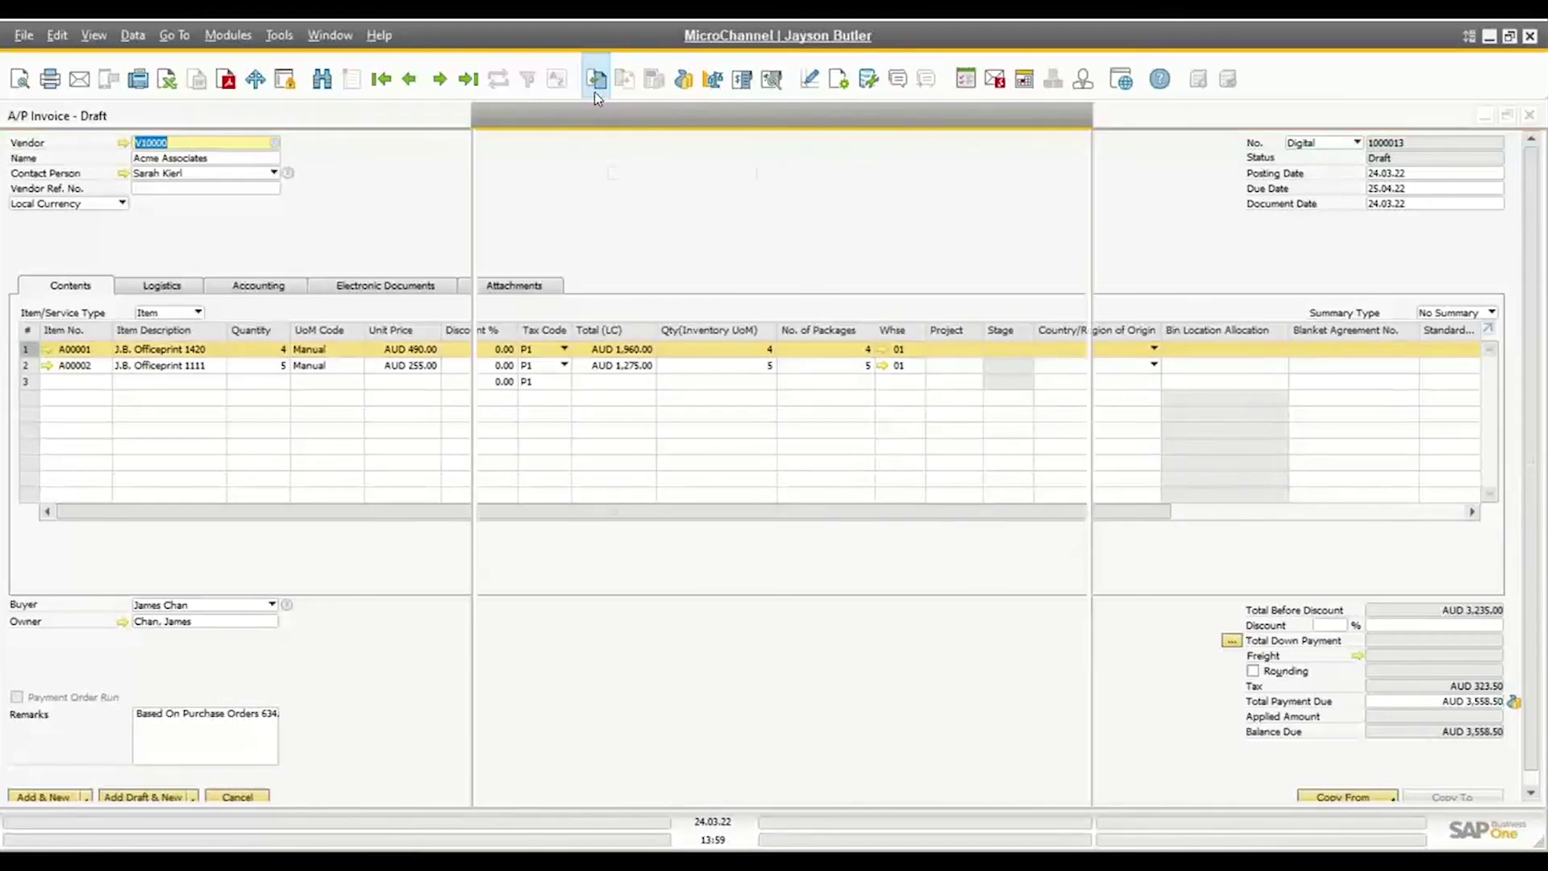
pyautogui.click(237, 782)
pyautogui.click(514, 287)
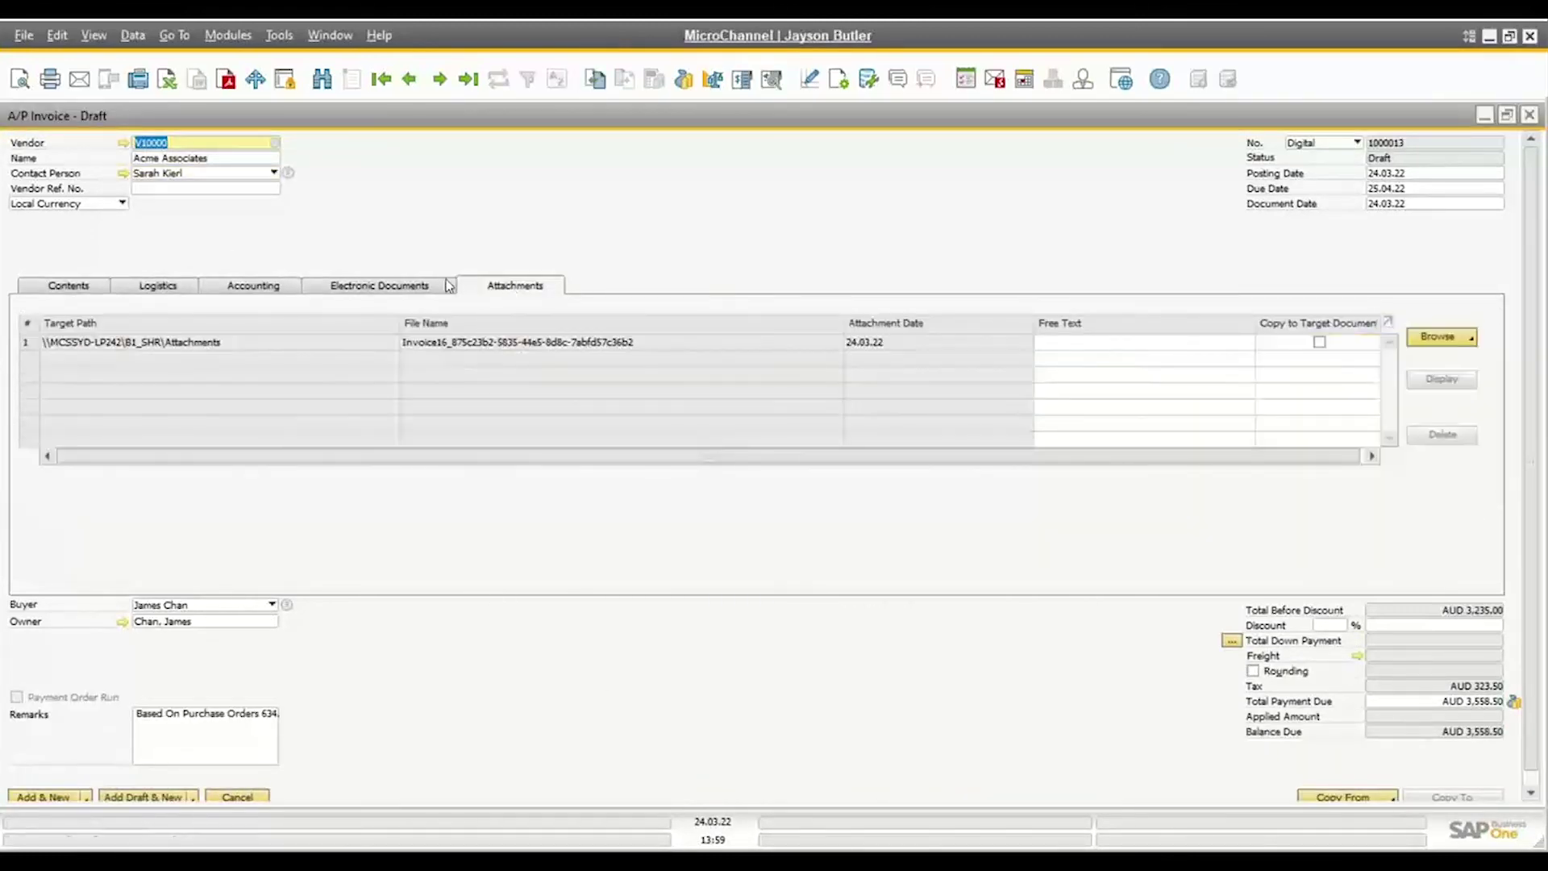
pyautogui.click(372, 287)
pyautogui.click(63, 796)
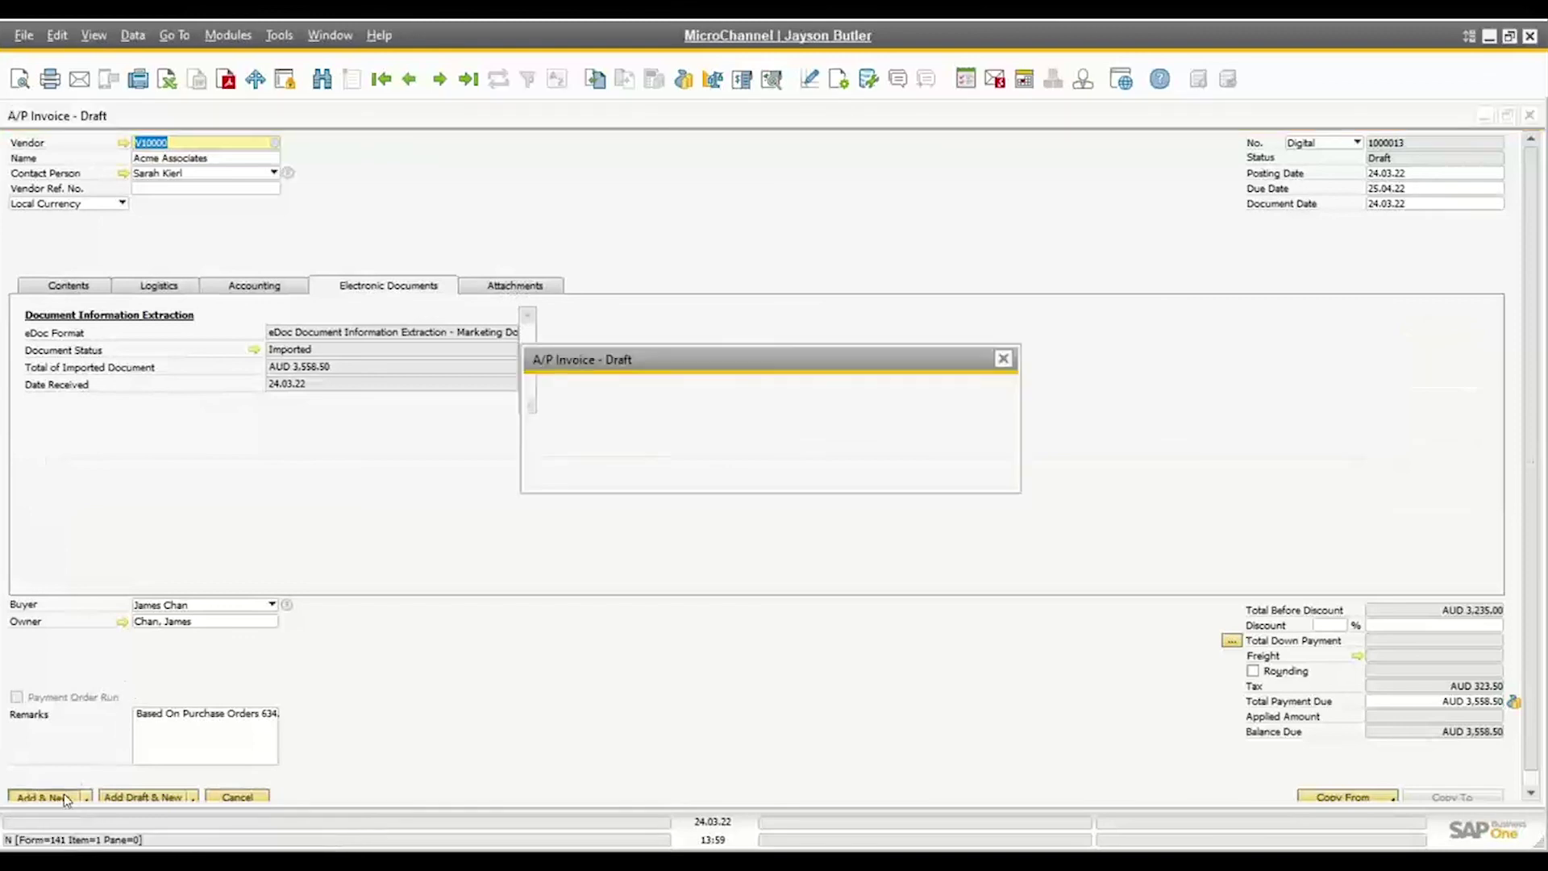
pyautogui.click(574, 474)
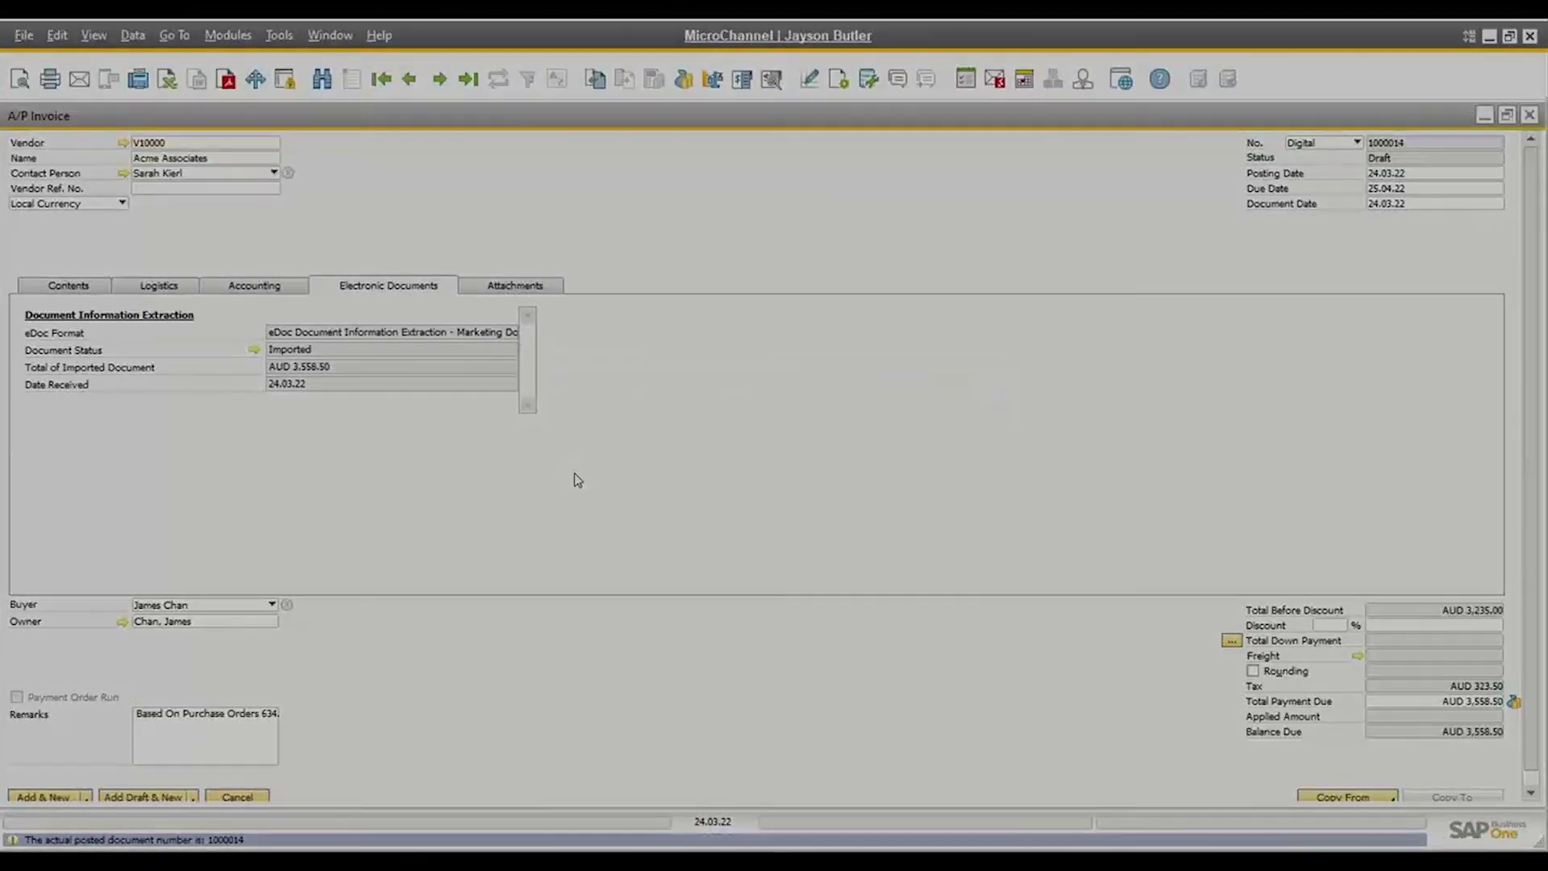